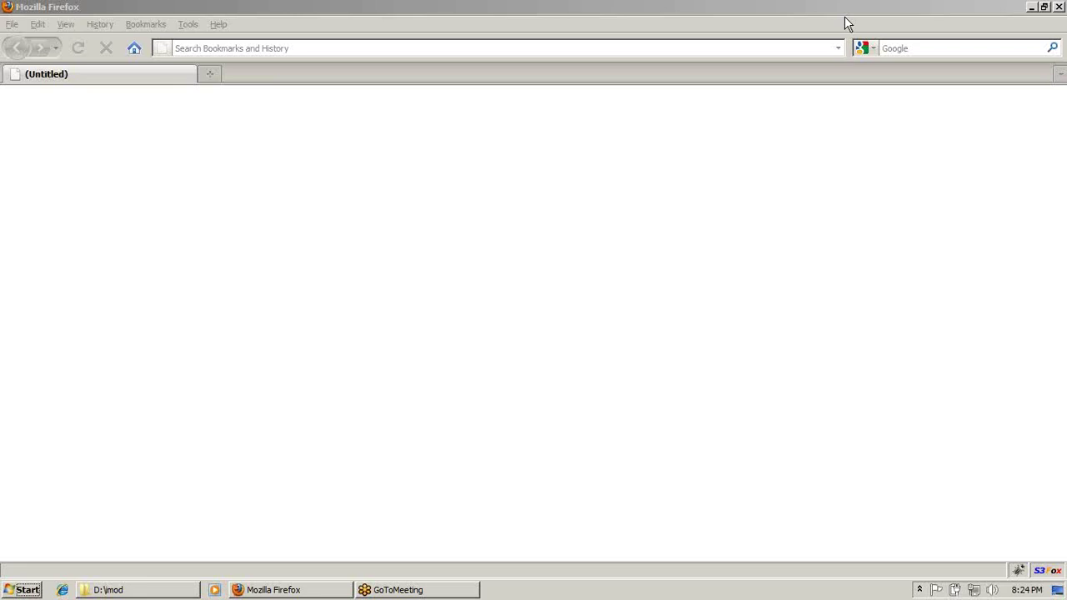
Step: Open the IMOD login page at imod.kaavo.com
{"action": "left_click", "coordinate": [614, 46]}
{"action": "type", "text": "imod"}
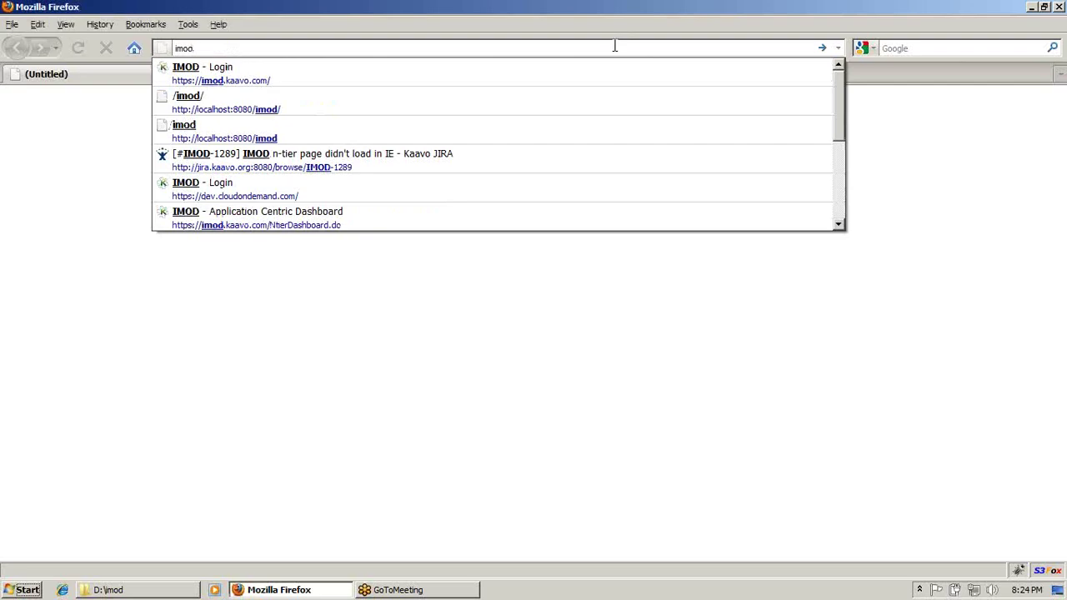
{"action": "key", "text": "Down"}
{"action": "key", "text": "Return"}
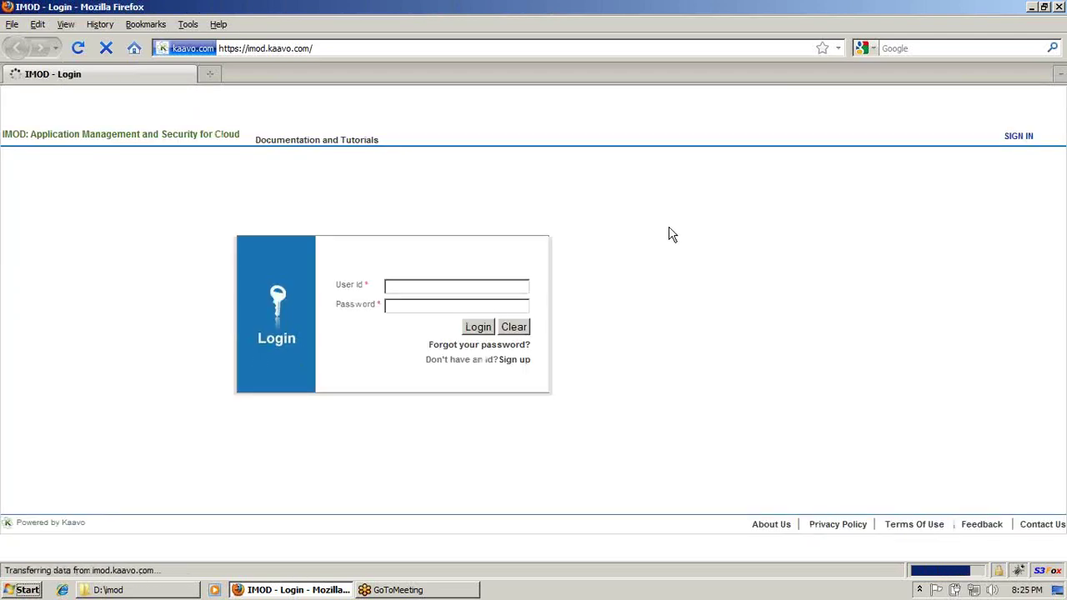
Step: Log in to IMOD with the saved user ID and its stored credentials
{"action": "double_click", "coordinate": [451, 287]}
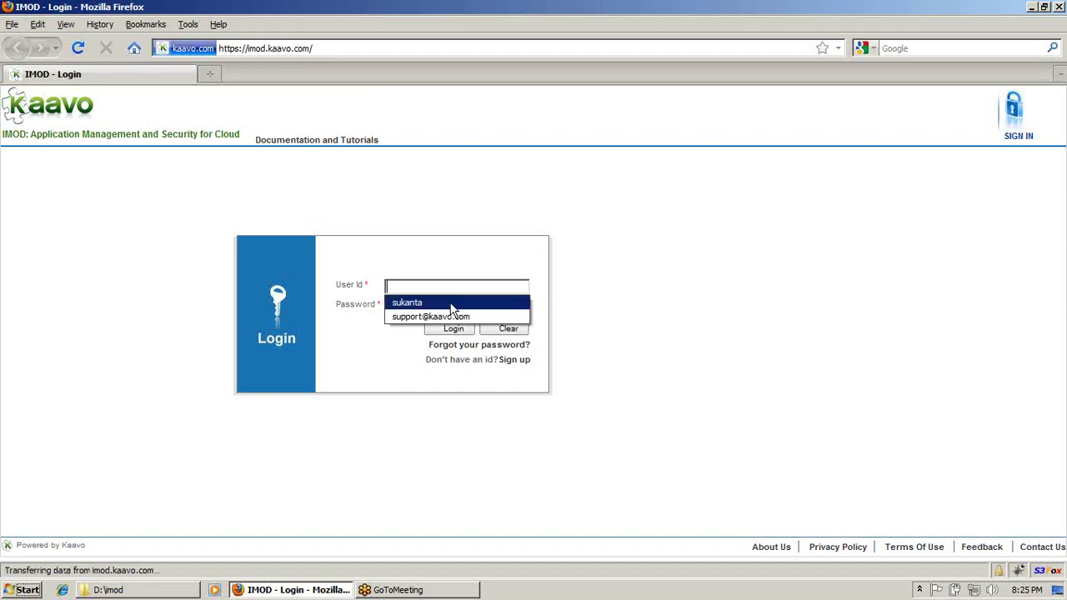
{"action": "left_click", "coordinate": [453, 305]}
{"action": "left_click", "coordinate": [451, 327]}
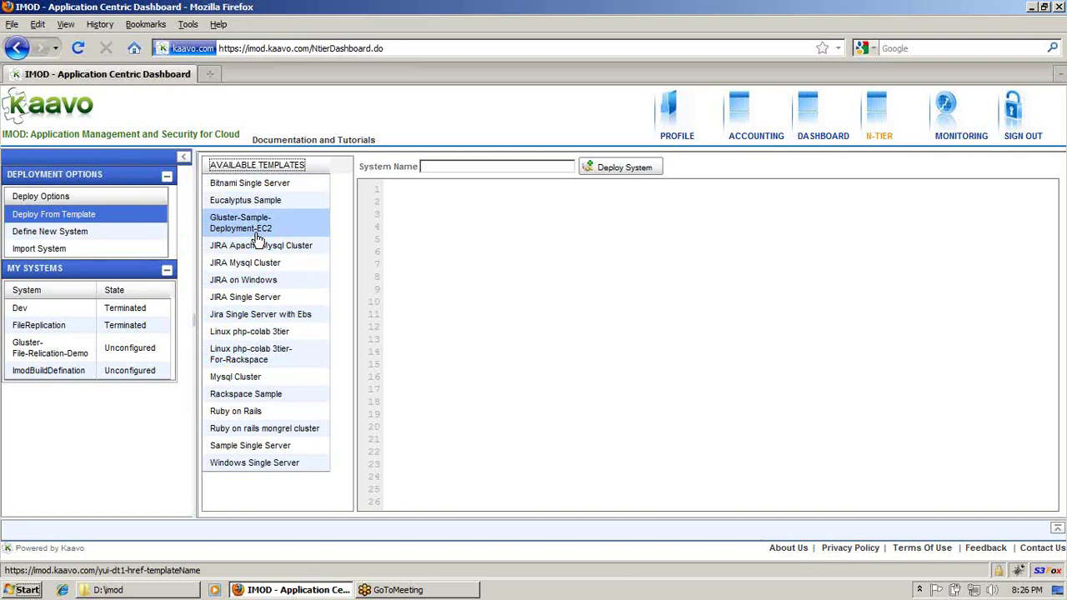
Step: Deploy the Gluster-Sample-Deployment-EC2 template as a new system named Gluster-File-Replication-Demo
{"action": "left_click", "coordinate": [107, 252]}
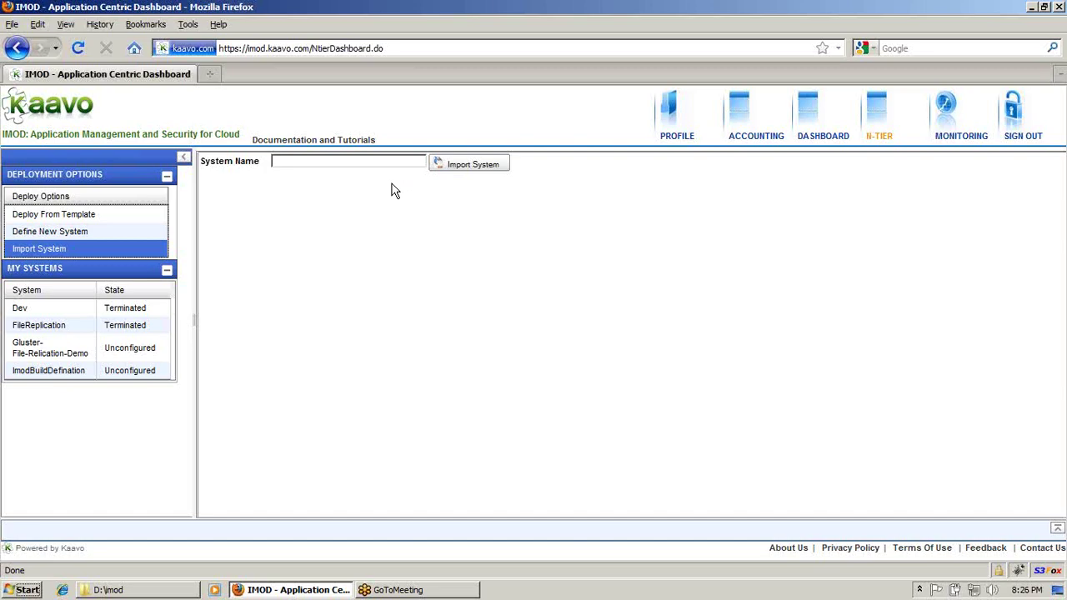
{"action": "left_click", "coordinate": [105, 219]}
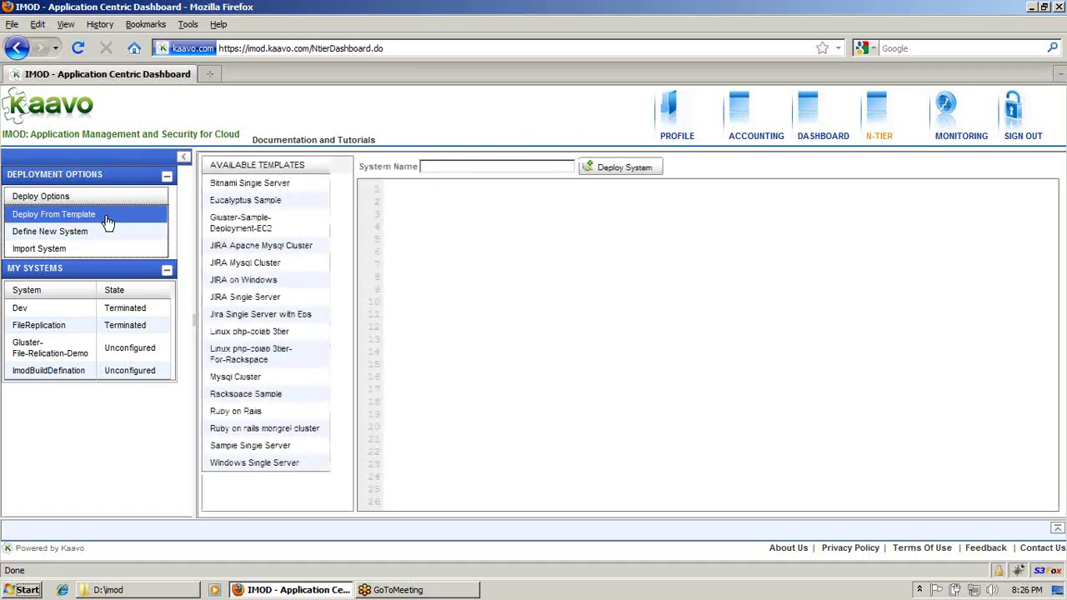
{"action": "left_click", "coordinate": [240, 224]}
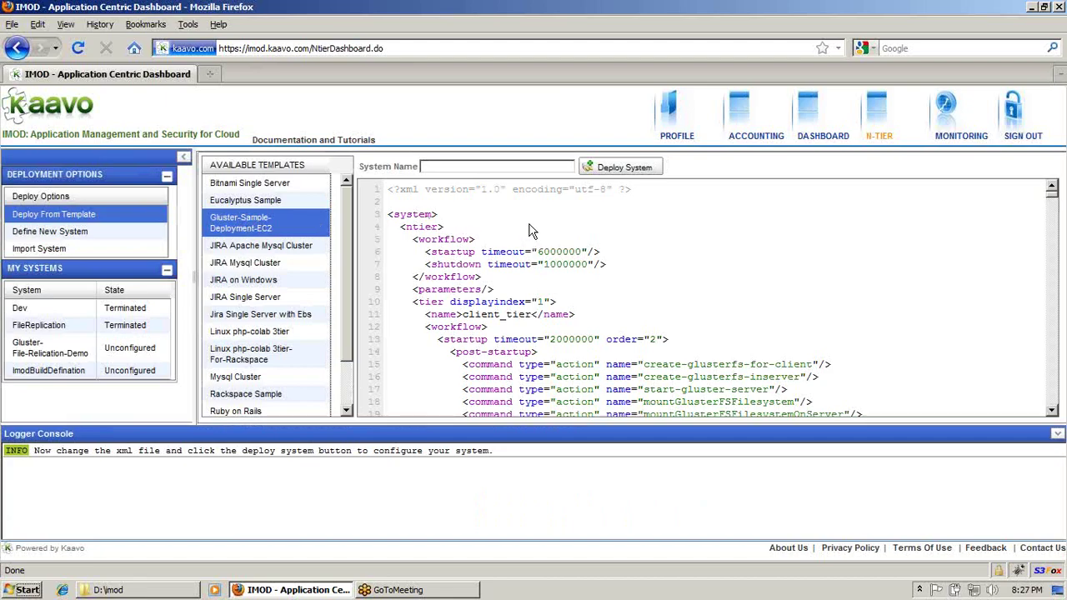
{"action": "left_click", "coordinate": [474, 167]}
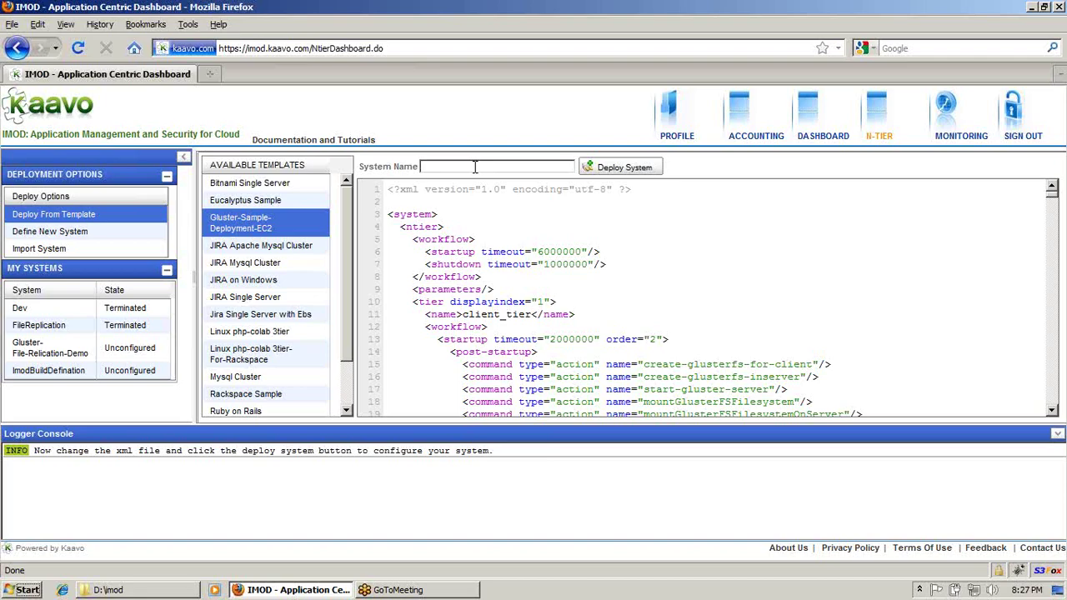
{"action": "type", "text": "Gluster-File-Replication-Demo"}
{"action": "left_click", "coordinate": [616, 167]}
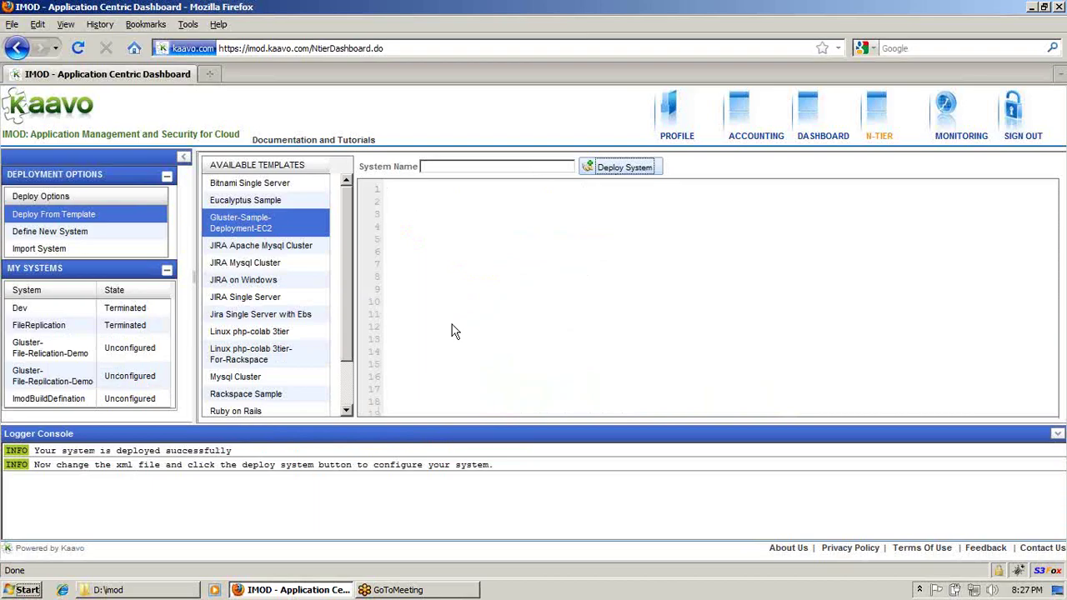
Step: Open the configuration of the second client server in Gluster-File-Replication-Demo and set its AWS account to Kaavo Support
{"action": "left_click", "coordinate": [53, 381]}
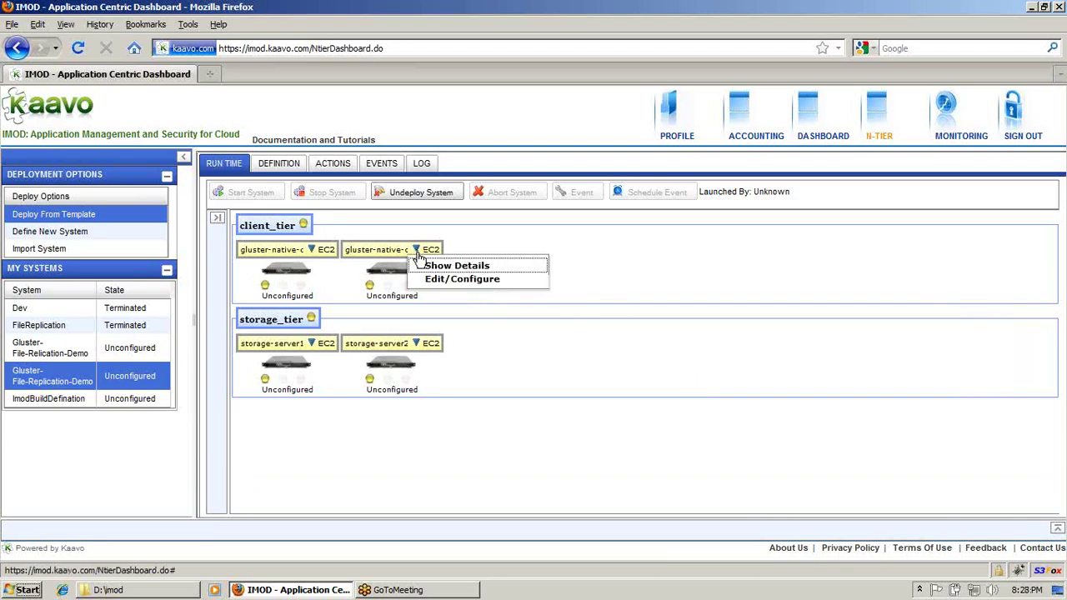
{"action": "left_click", "coordinate": [495, 280]}
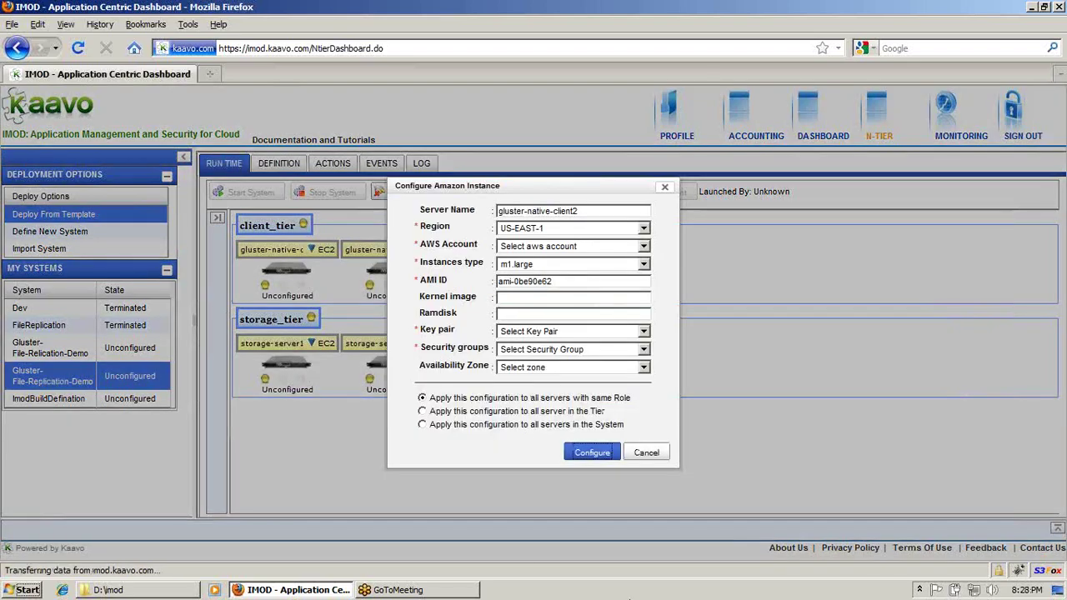
{"action": "left_click", "coordinate": [643, 246]}
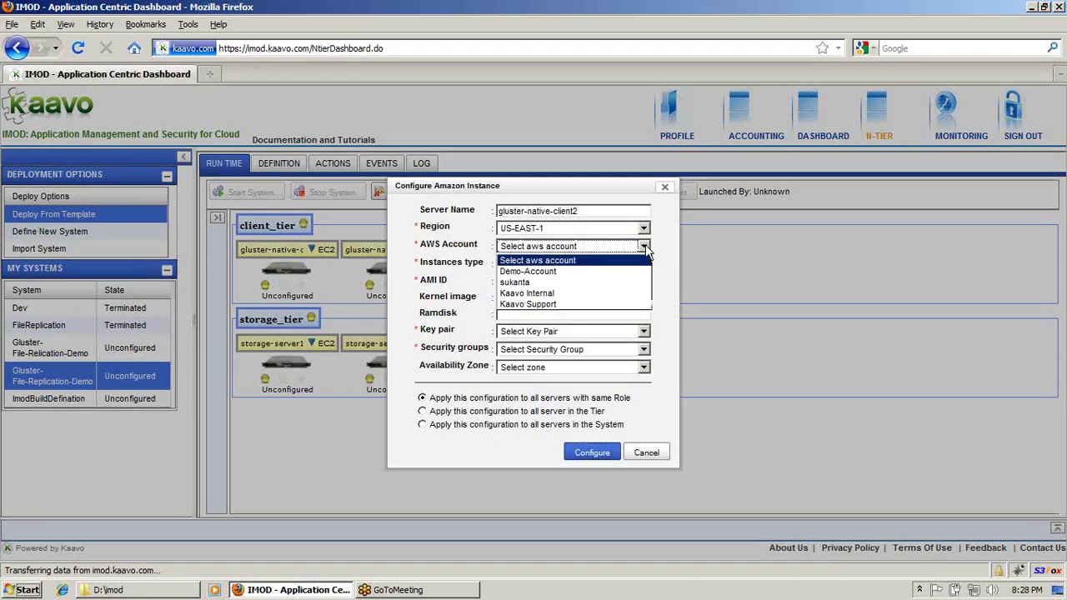
{"action": "left_click", "coordinate": [640, 302]}
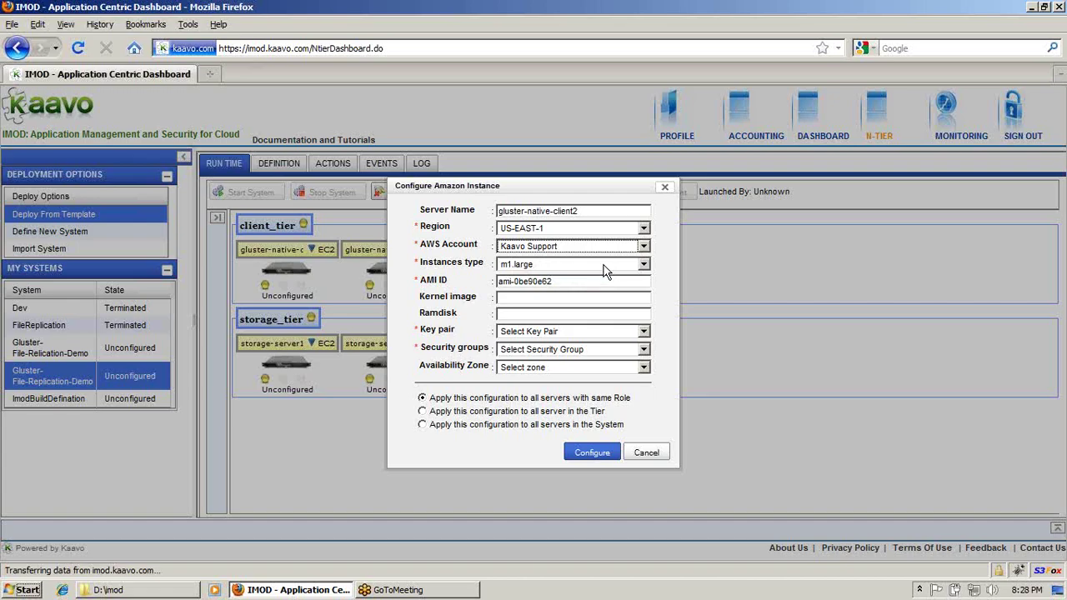
{"action": "left_click", "coordinate": [592, 283]}
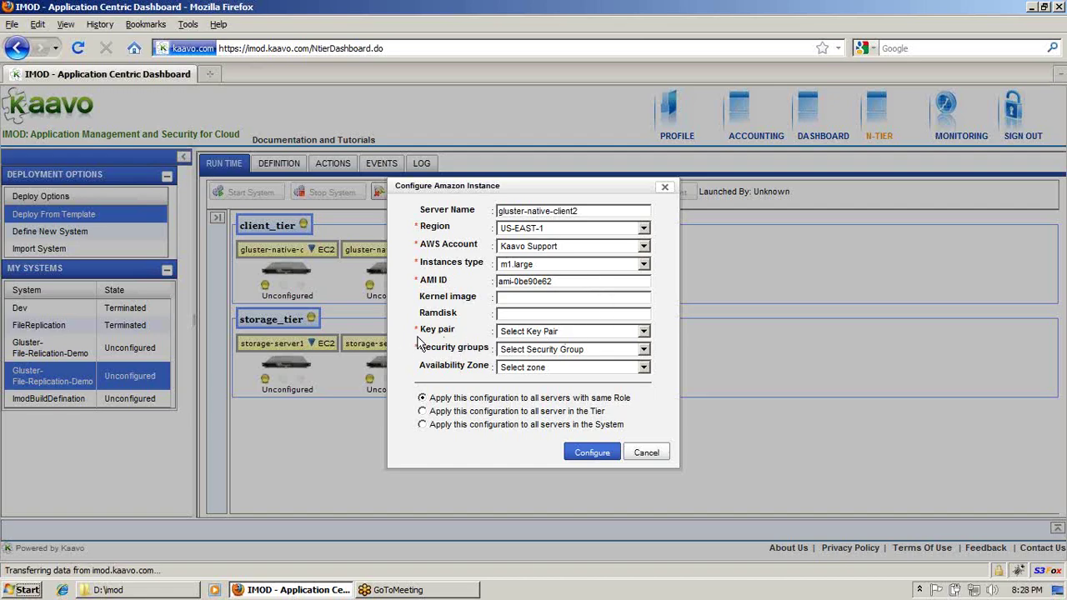
Step: Configure the client-role servers with the personal key pair, security group default and availability zone us-east-1d
{"action": "left_click", "coordinate": [643, 332]}
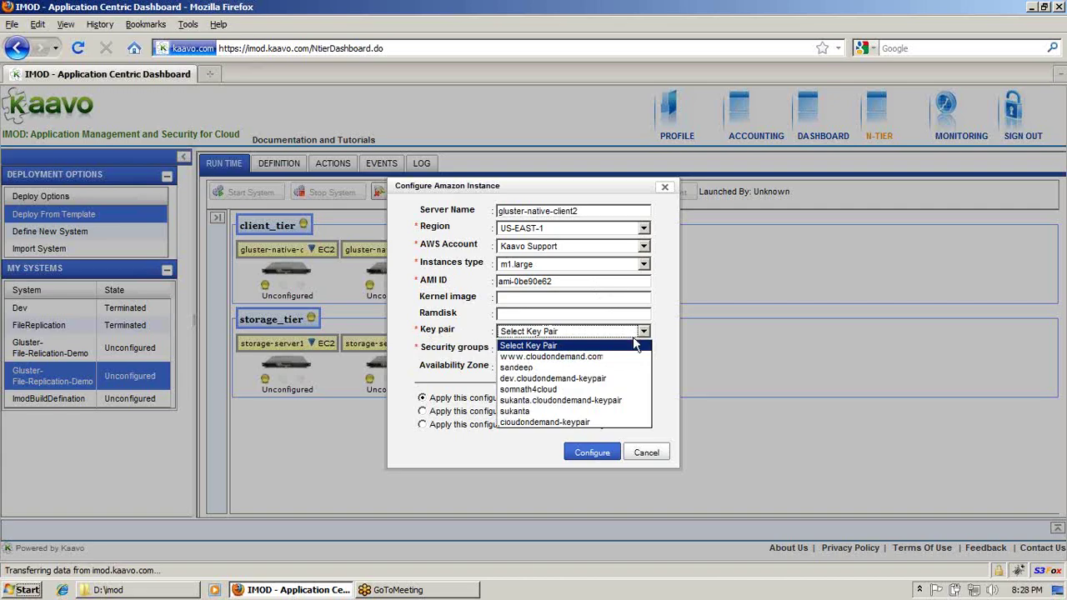
{"action": "left_click", "coordinate": [624, 412]}
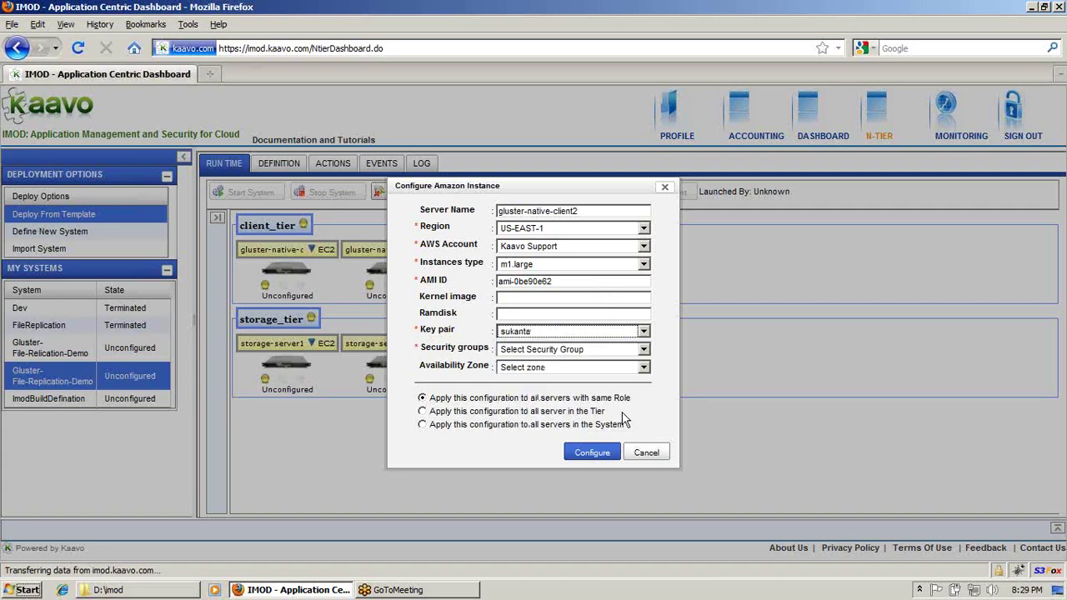
{"action": "left_click", "coordinate": [625, 351]}
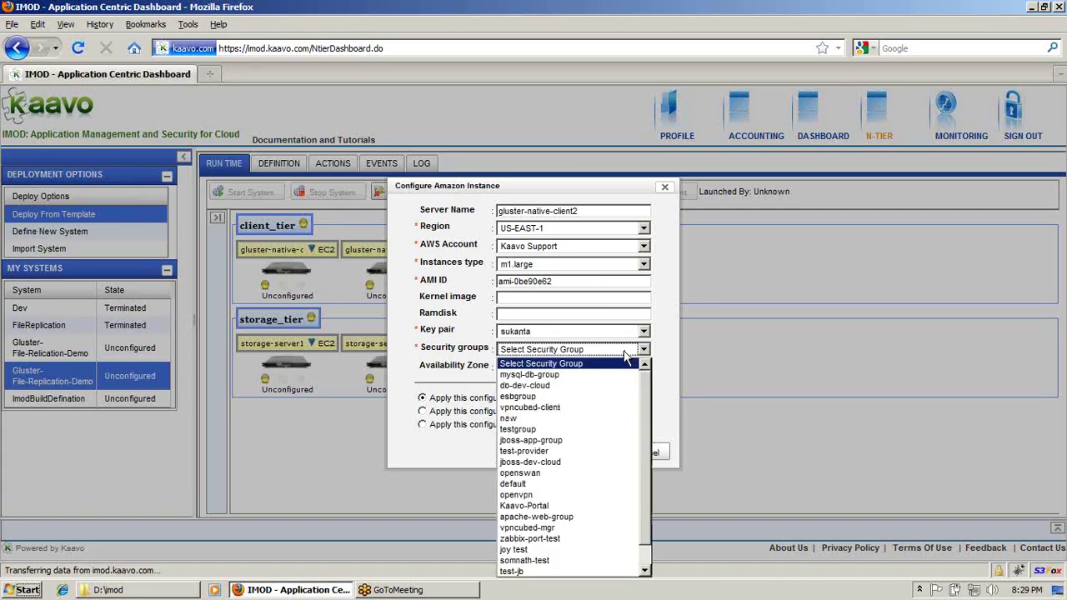
{"action": "left_click", "coordinate": [604, 485]}
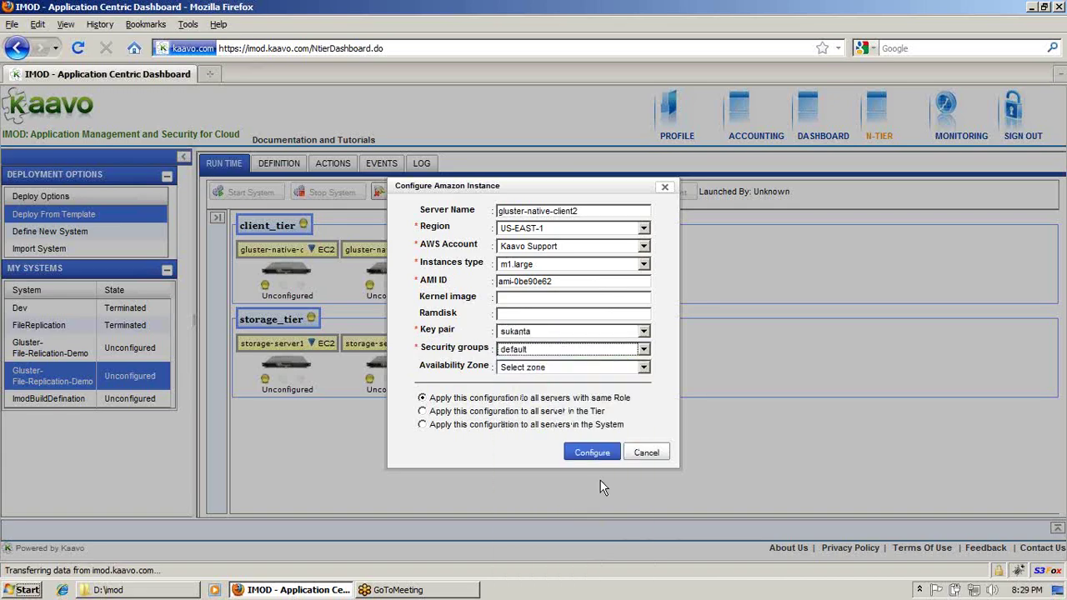
{"action": "left_click", "coordinate": [620, 374]}
{"action": "left_click", "coordinate": [623, 430]}
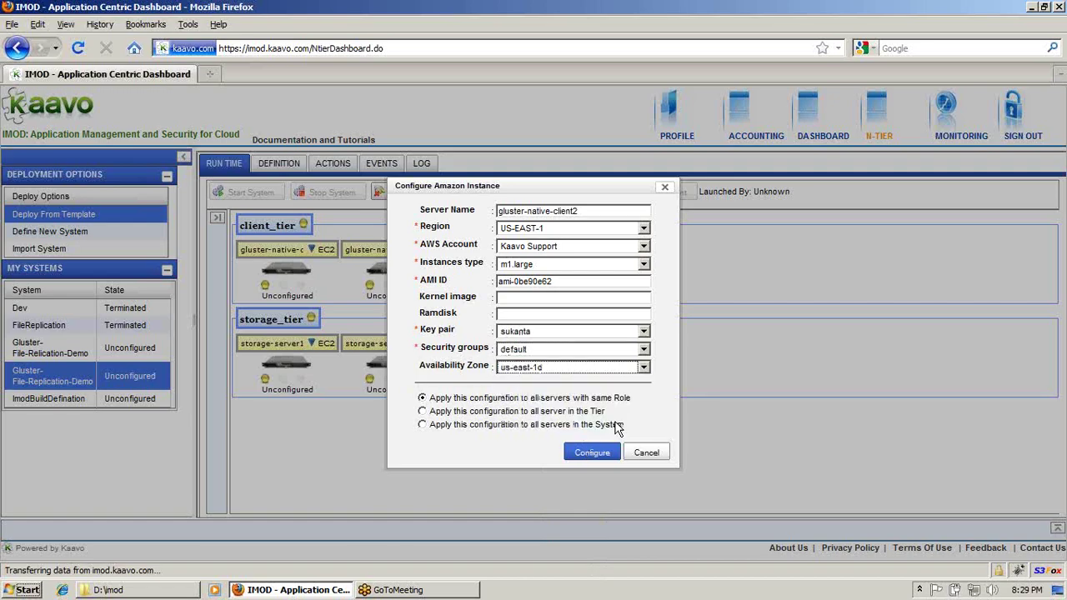
{"action": "left_click", "coordinate": [593, 455]}
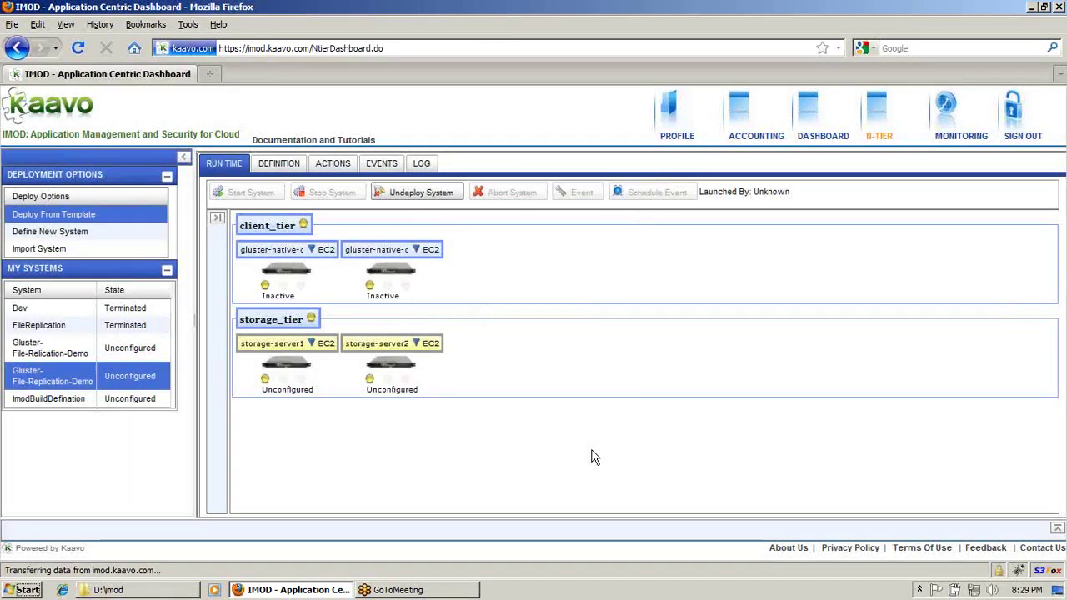
Step: Open the configuration of storage-server2 and set its AWS account to Kaavo Support
{"action": "left_click", "coordinate": [421, 348]}
{"action": "left_click", "coordinate": [437, 374]}
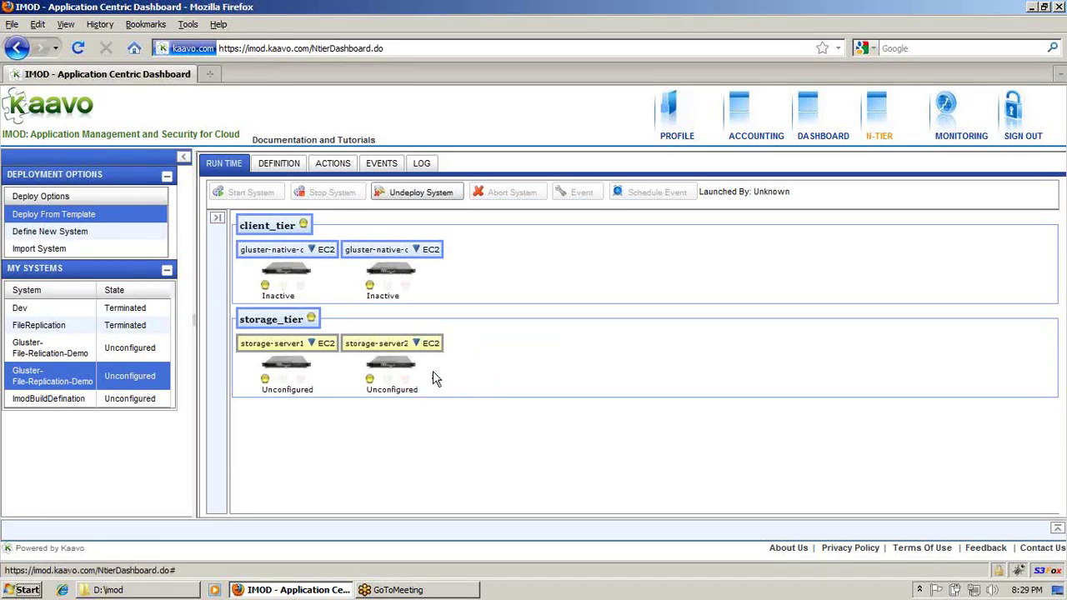
{"action": "left_click", "coordinate": [639, 247]}
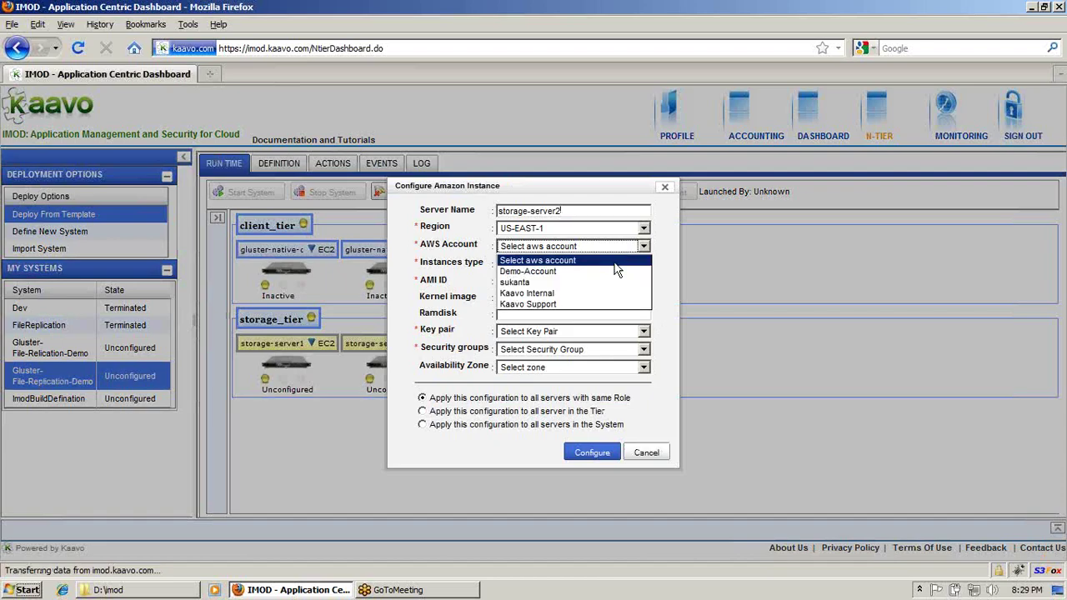
{"action": "left_click", "coordinate": [603, 302]}
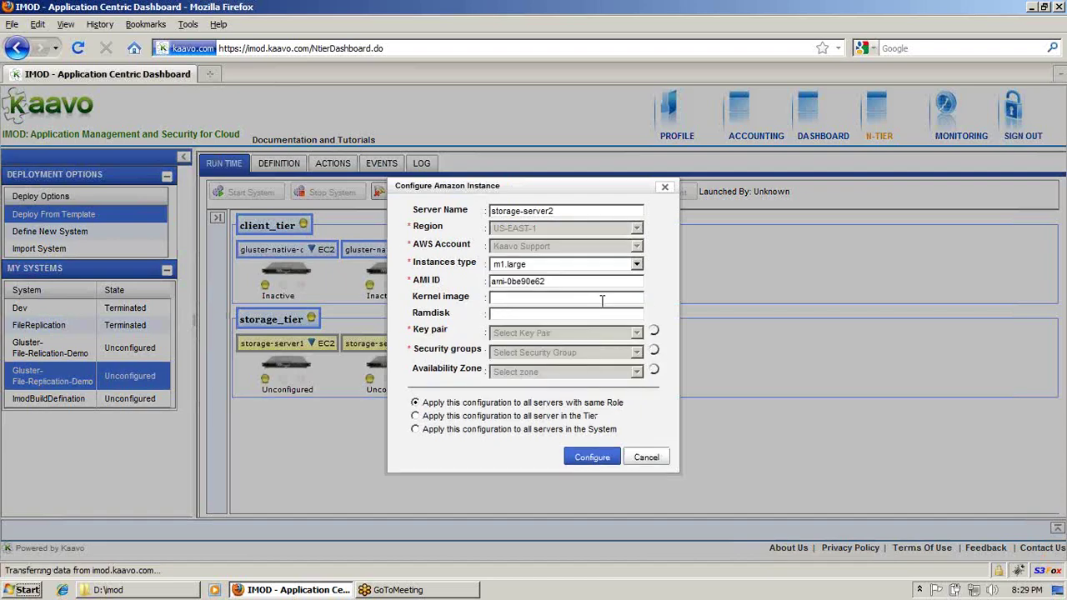
Step: Configure the storage-role servers with the personal key pair, security group default and availability zone us-east-1d
{"action": "left_click", "coordinate": [607, 332]}
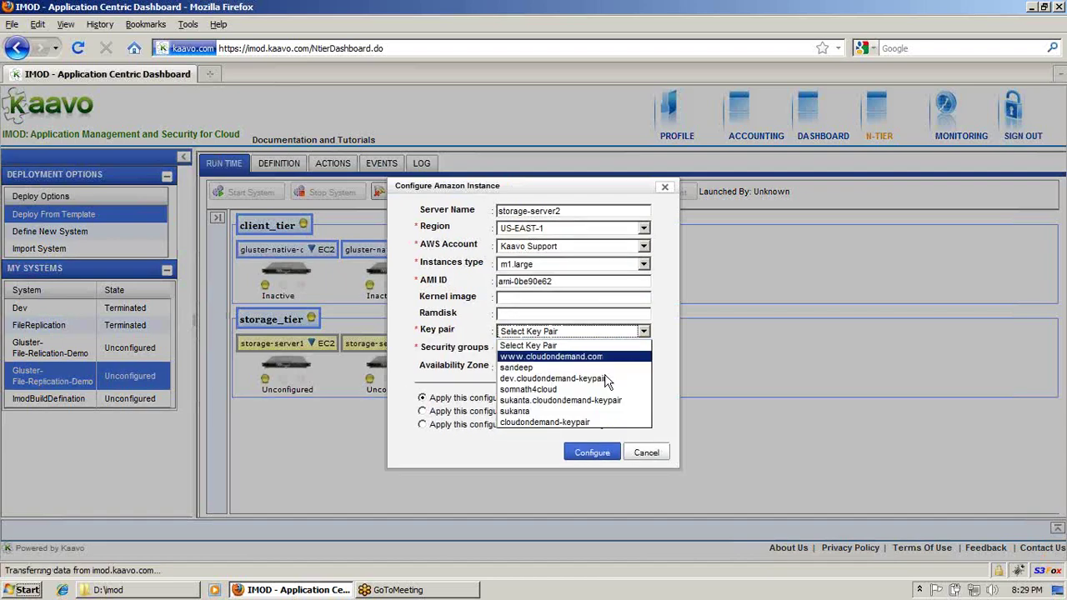
{"action": "left_click", "coordinate": [606, 416]}
{"action": "left_click", "coordinate": [603, 350]}
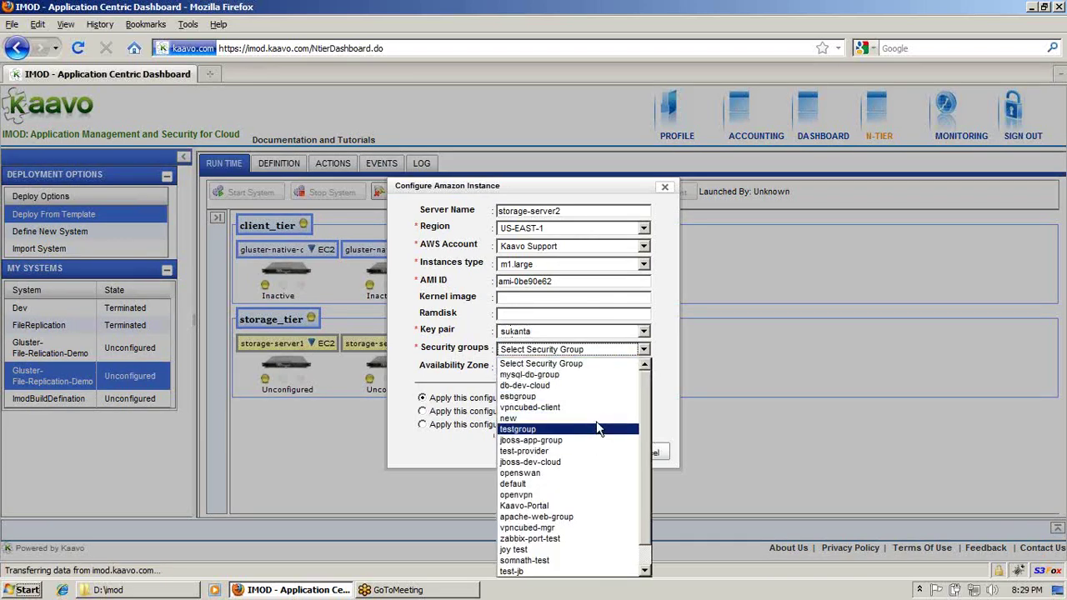
{"action": "left_click", "coordinate": [596, 484]}
{"action": "left_click", "coordinate": [608, 366]}
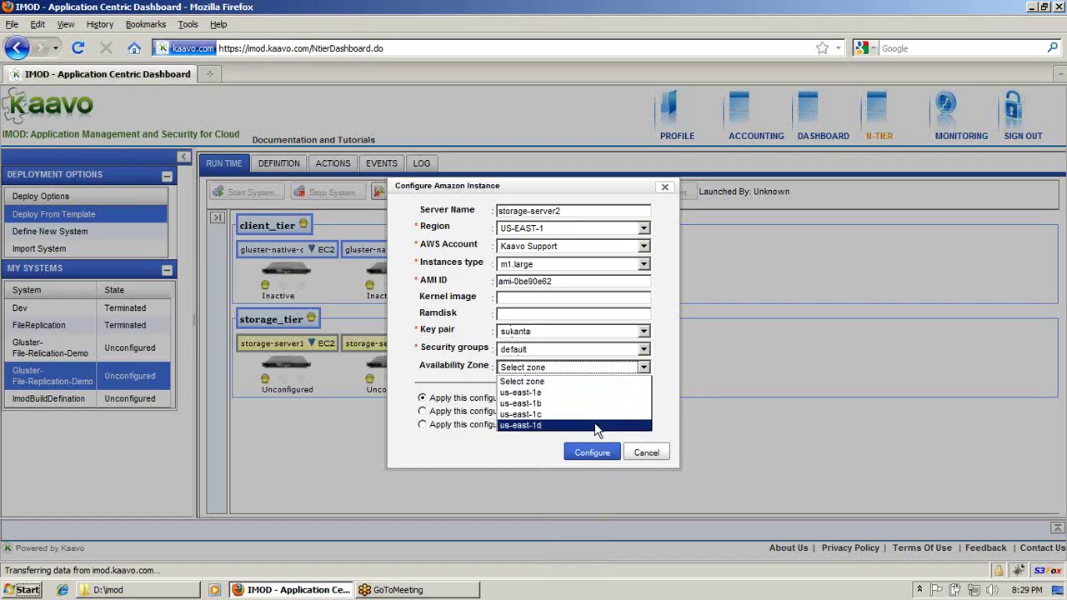
{"action": "left_click", "coordinate": [596, 426]}
{"action": "left_click", "coordinate": [593, 453]}
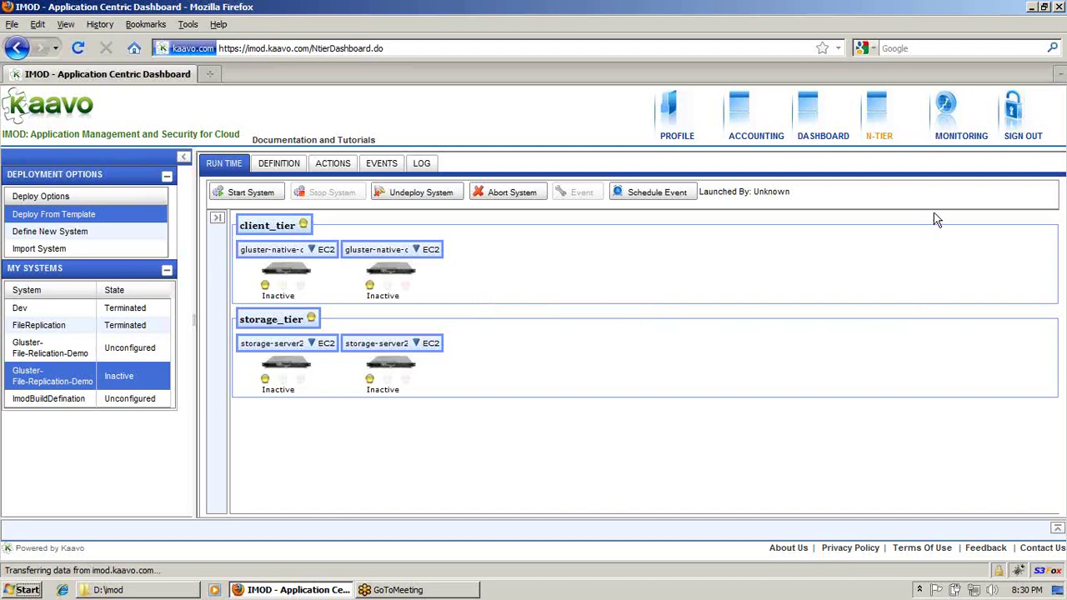
Step: Start configuring a system event in Monitoring for the Gluster-File-Replication-Demo system
{"action": "left_click", "coordinate": [950, 134]}
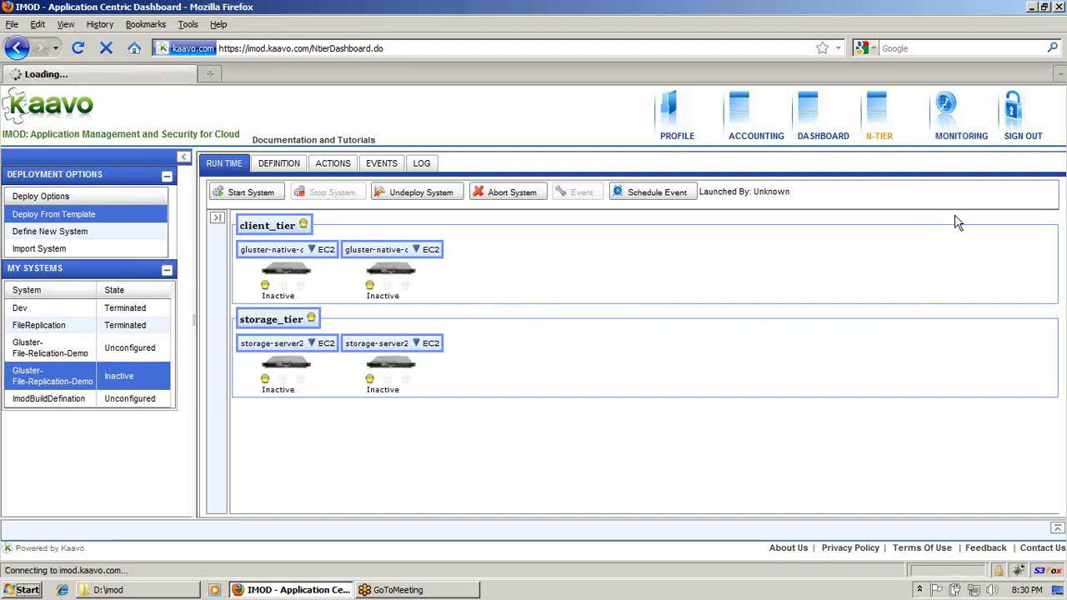
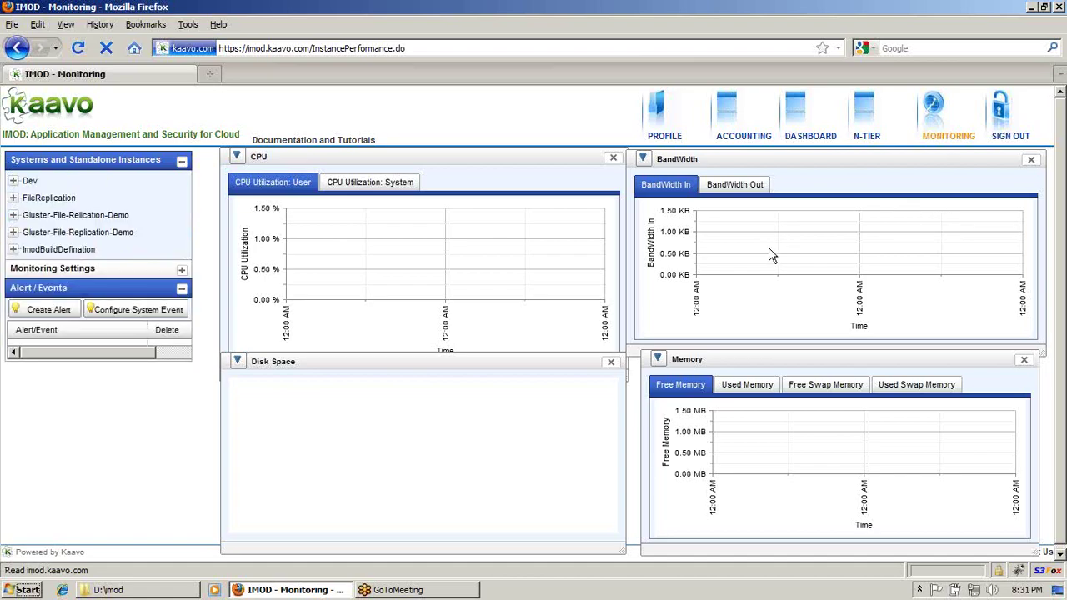
{"action": "left_click", "coordinate": [149, 314]}
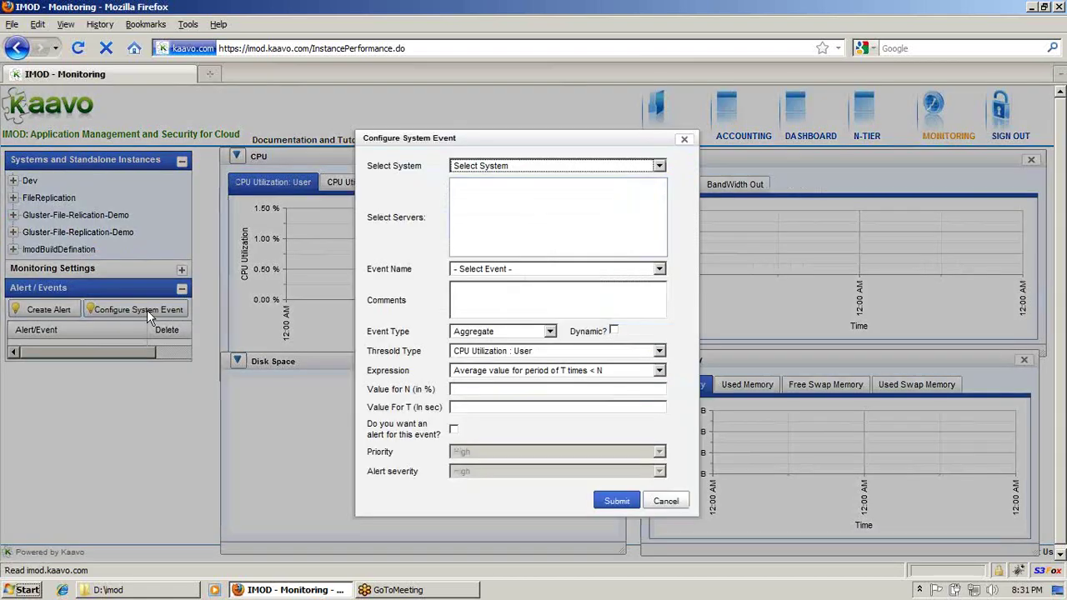
{"action": "left_click", "coordinate": [643, 166]}
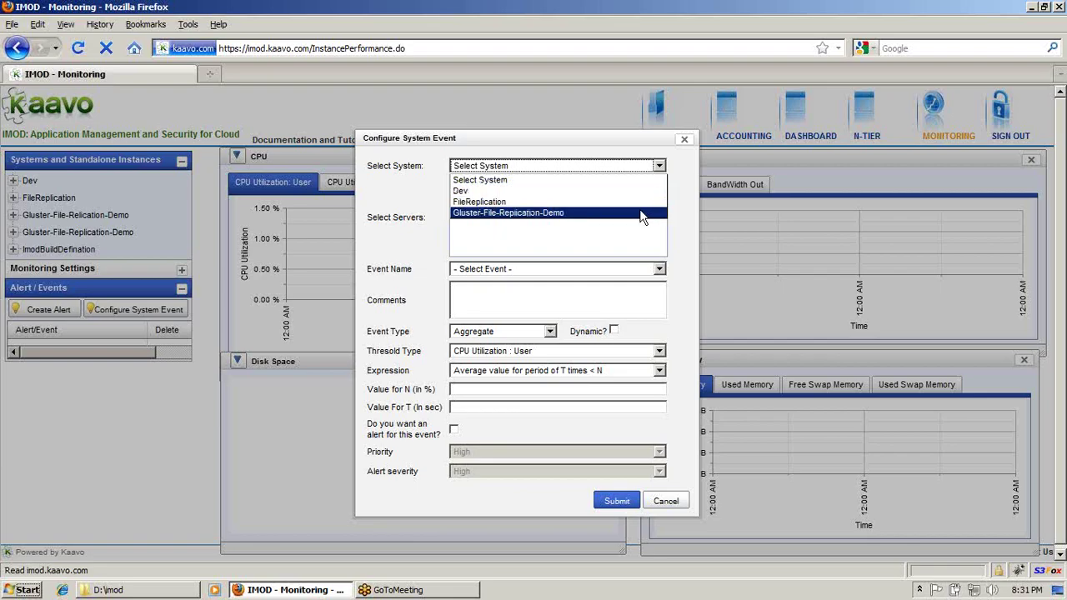
{"action": "left_click", "coordinate": [642, 214]}
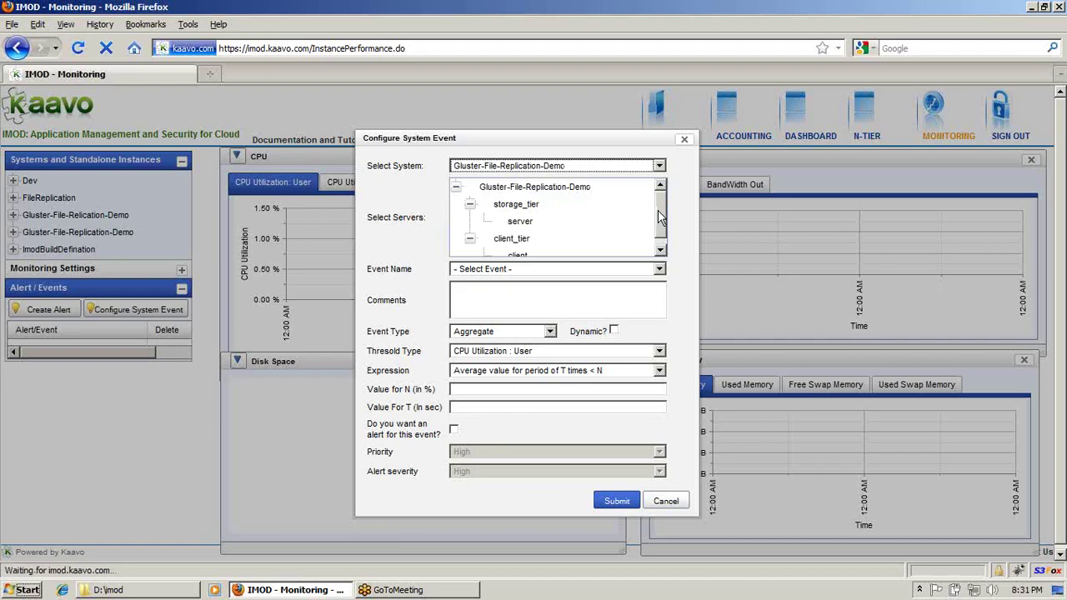
Step: Limit the system event to the storage_tier server and choose storage-server-recovering as the event
{"action": "left_click_drag", "start_coordinate": [658, 210], "coordinate": [661, 237]}
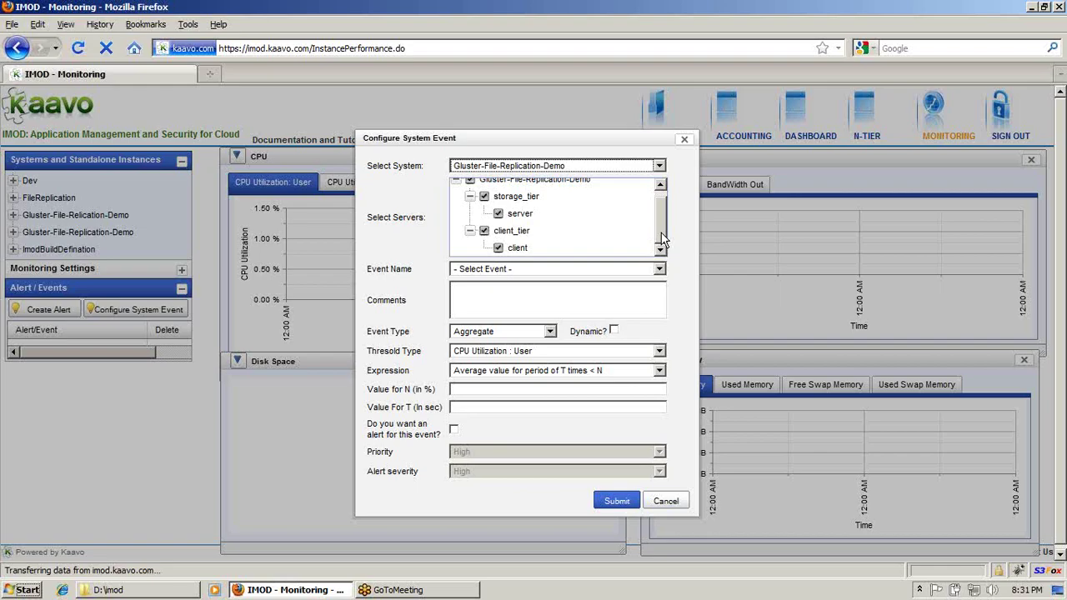
{"action": "left_click", "coordinate": [484, 236]}
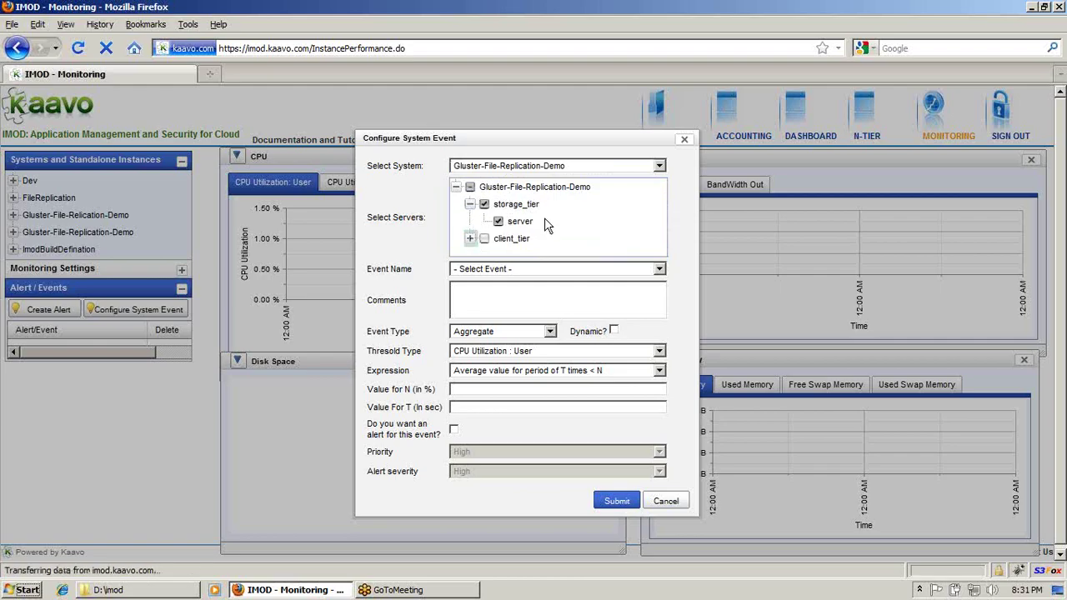
{"action": "left_click", "coordinate": [498, 222]}
{"action": "left_click", "coordinate": [618, 276]}
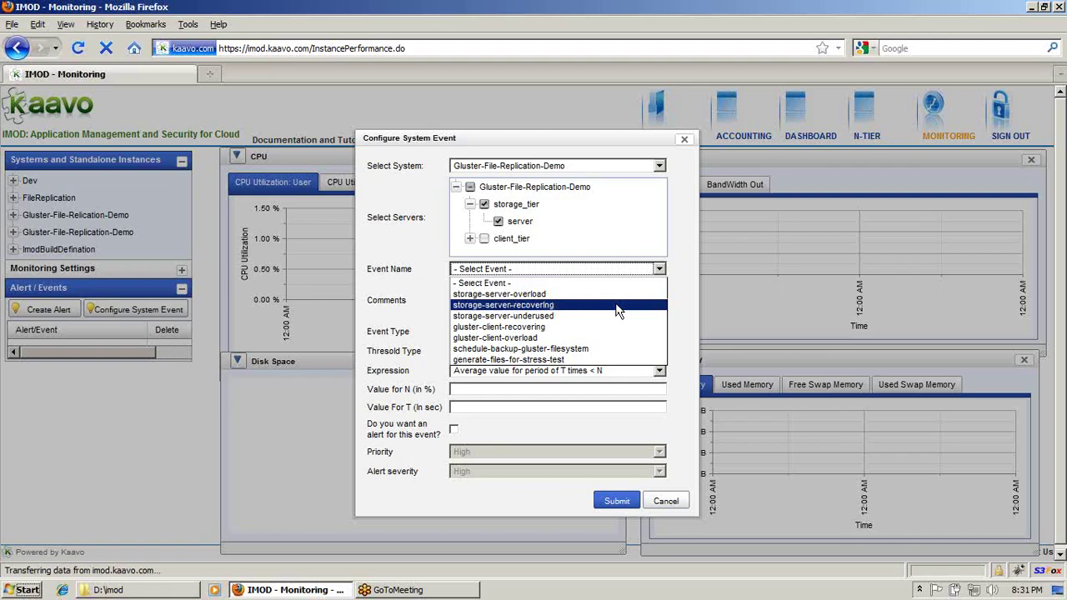
{"action": "left_click", "coordinate": [618, 308]}
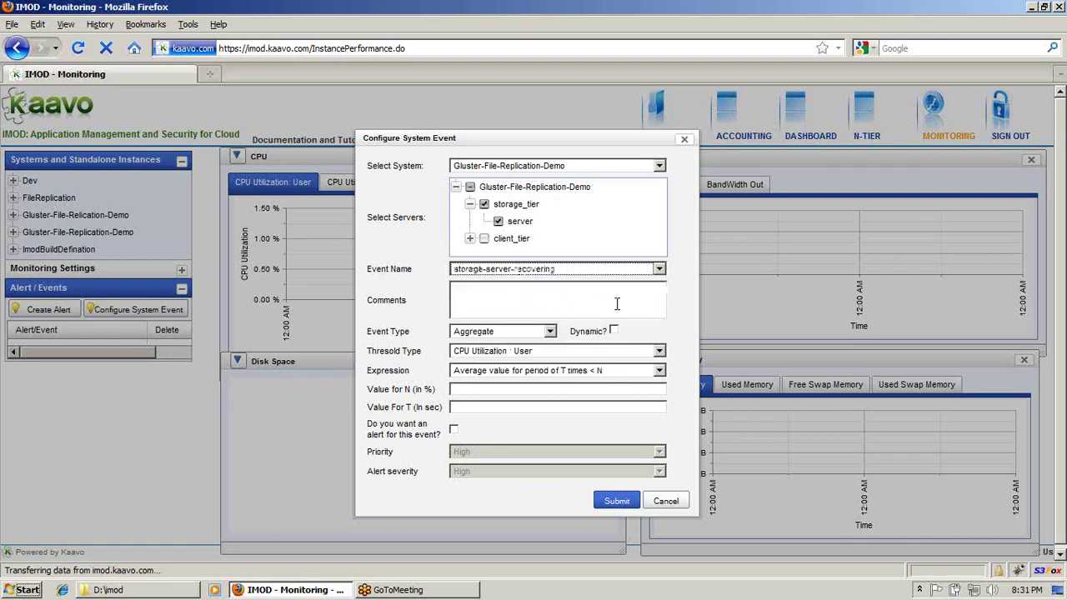
Step: Make the event Non-Aggregate with threshold type Ping to the server (TCP) and submit it
{"action": "left_click", "coordinate": [542, 334]}
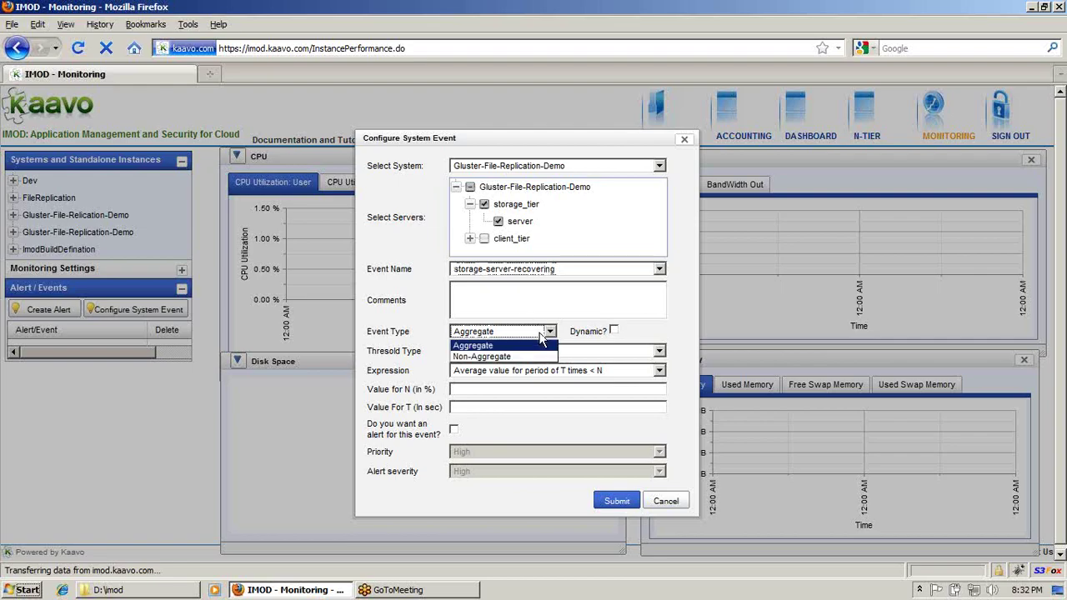
{"action": "left_click", "coordinate": [534, 357]}
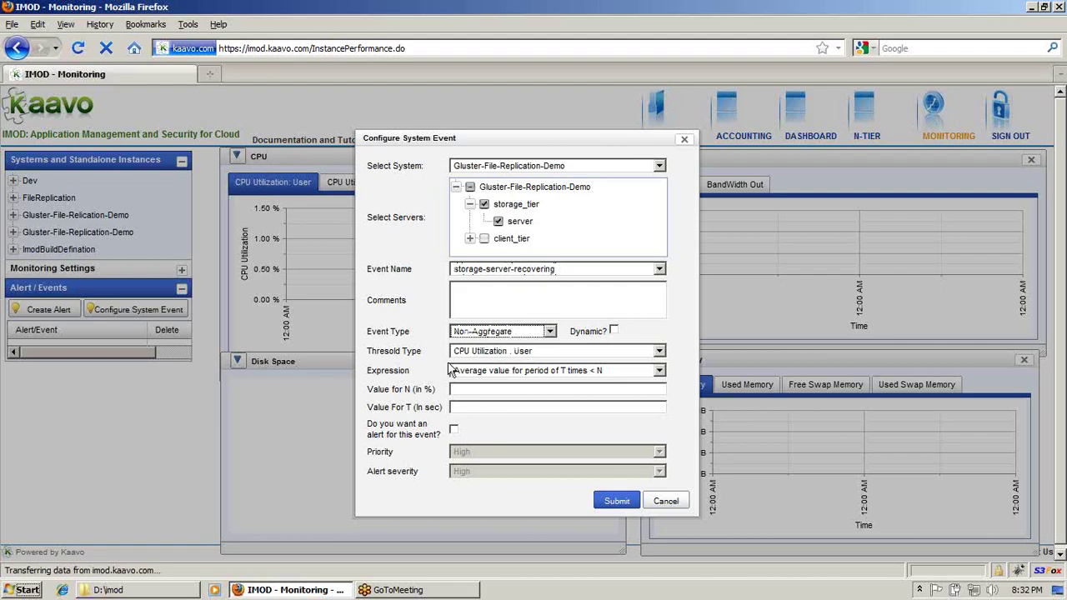
{"action": "left_click", "coordinate": [623, 354]}
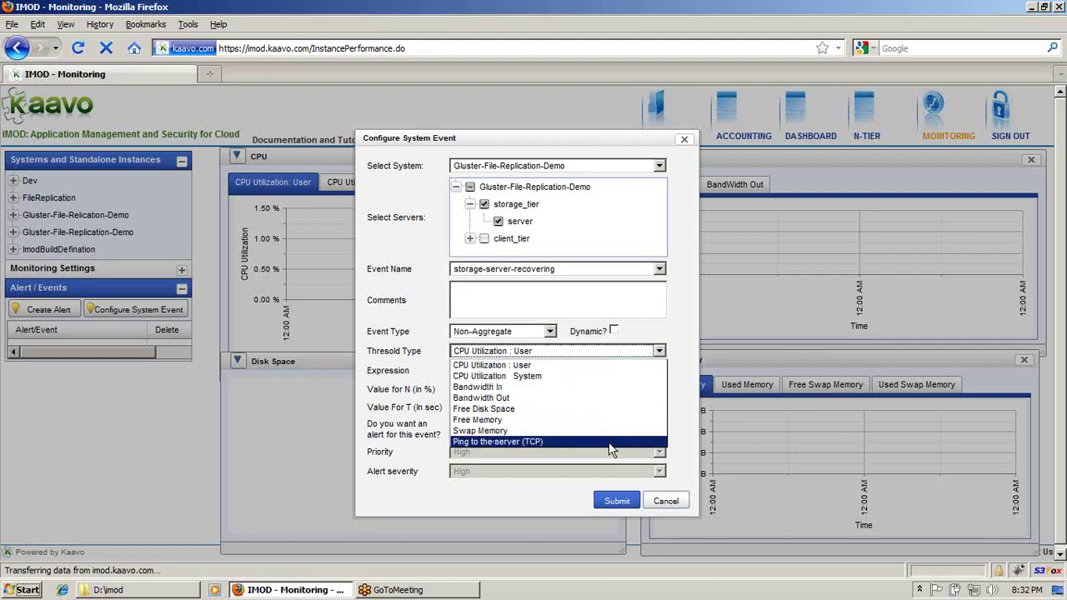
{"action": "left_click", "coordinate": [608, 442]}
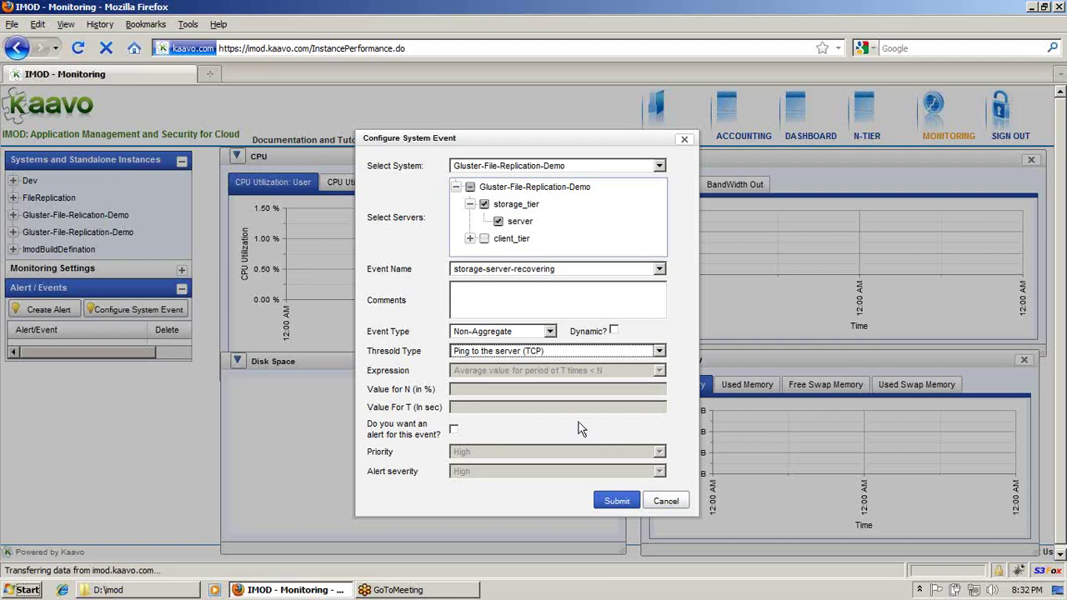
{"action": "left_click", "coordinate": [616, 502]}
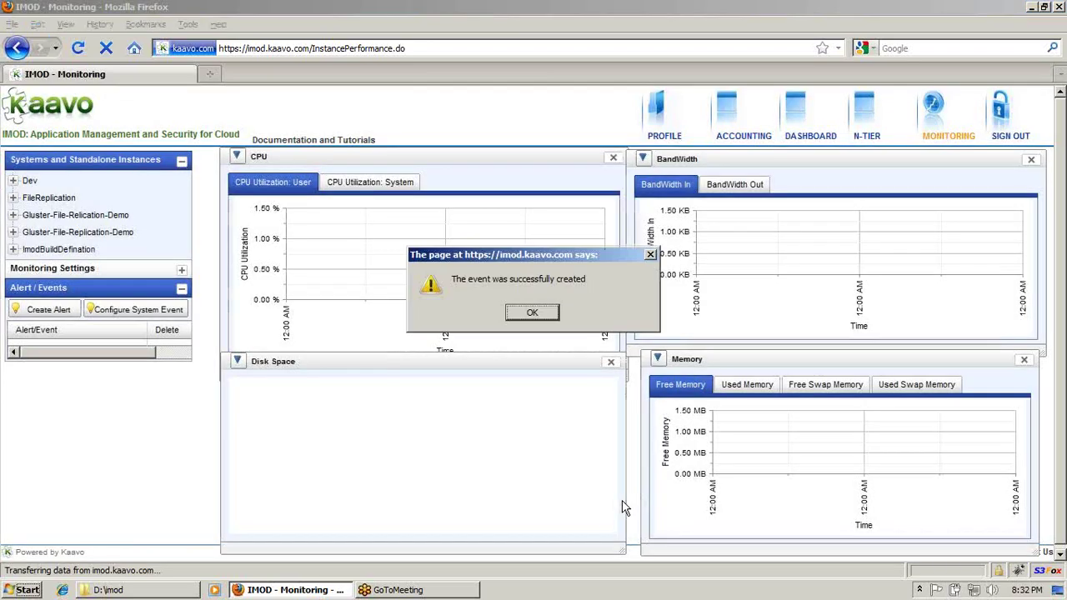
{"action": "left_click", "coordinate": [539, 314]}
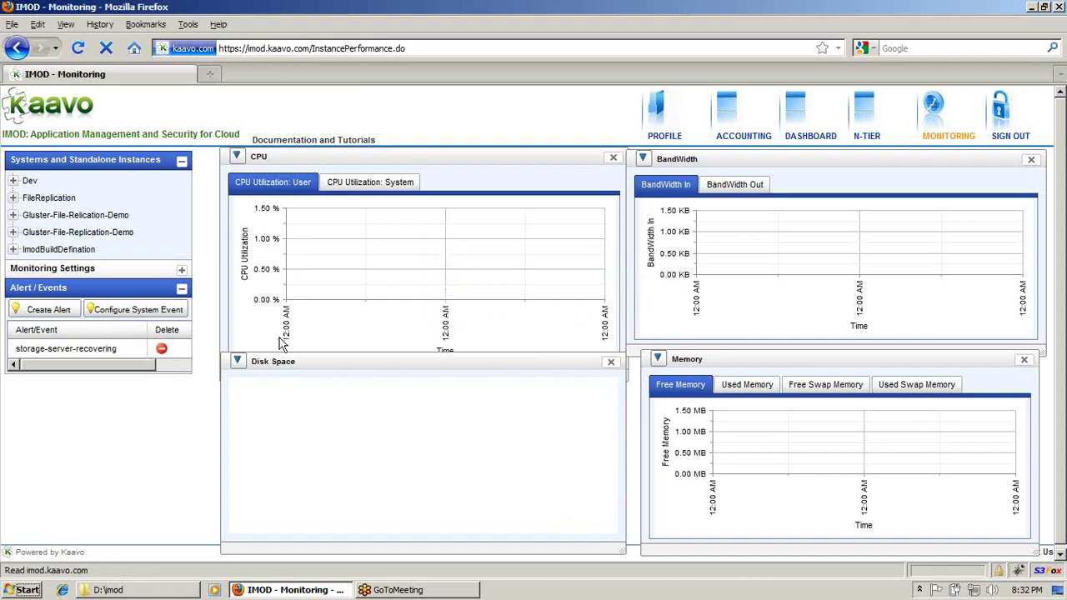
Step: Open the Gluster-File-Replication-Demo system in the N-Tier dashboard and start it
{"action": "left_click", "coordinate": [865, 127]}
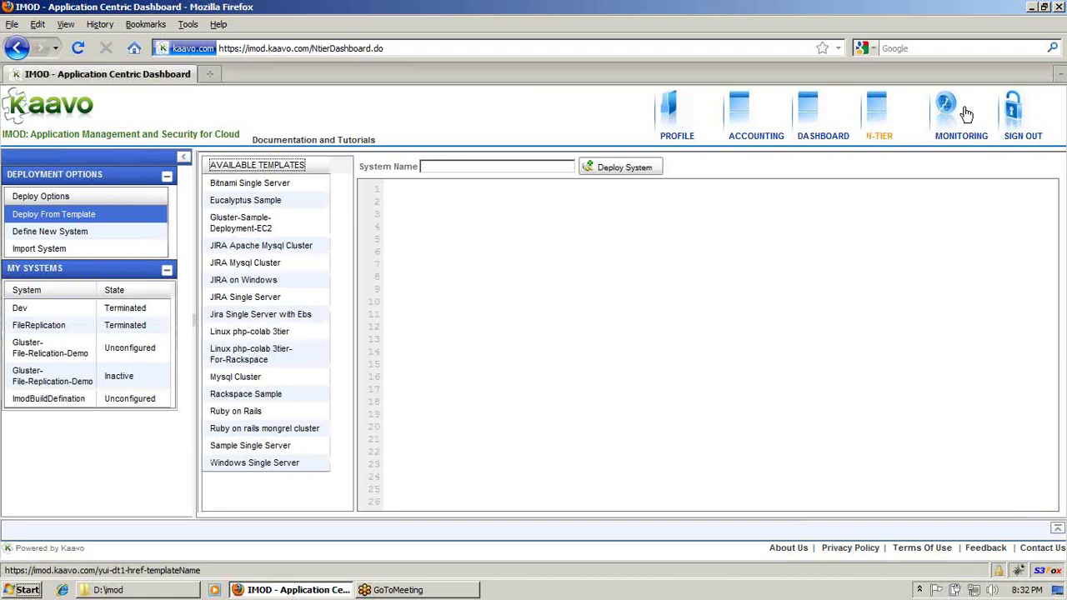
{"action": "left_click", "coordinate": [73, 385]}
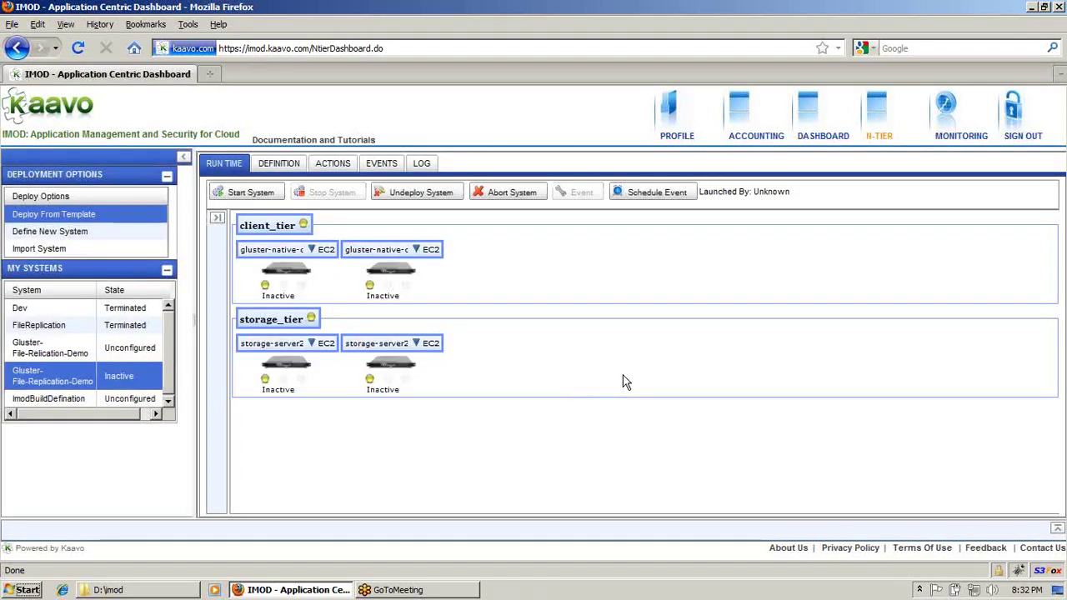
{"action": "left_click", "coordinate": [242, 192]}
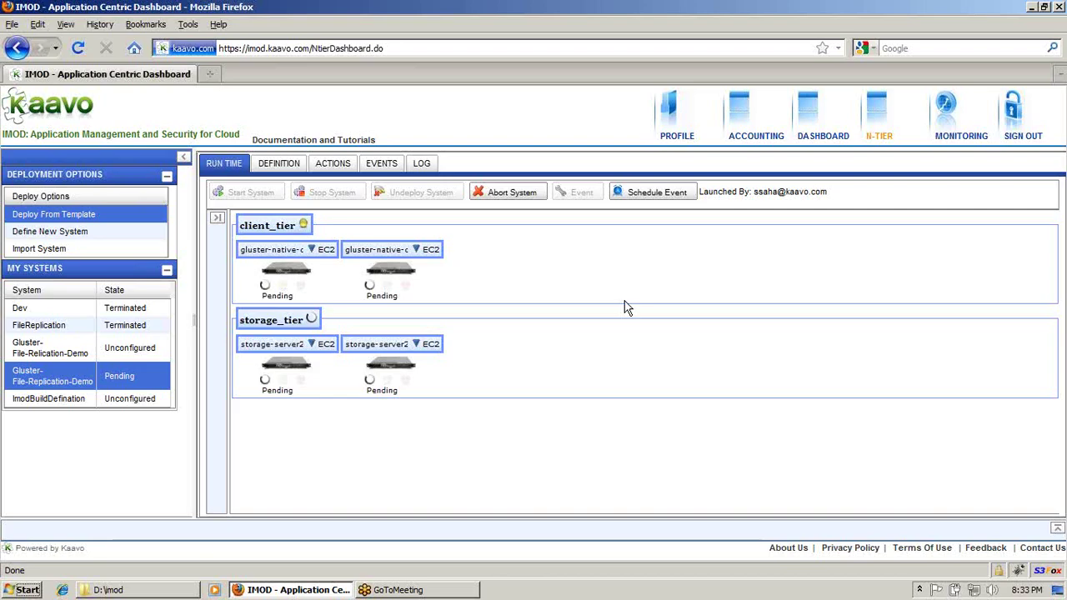
Step: Review the client_tier and storage_tier server settings in the system definition, including startup counts, and return to the run-time view
{"action": "left_click", "coordinate": [281, 164]}
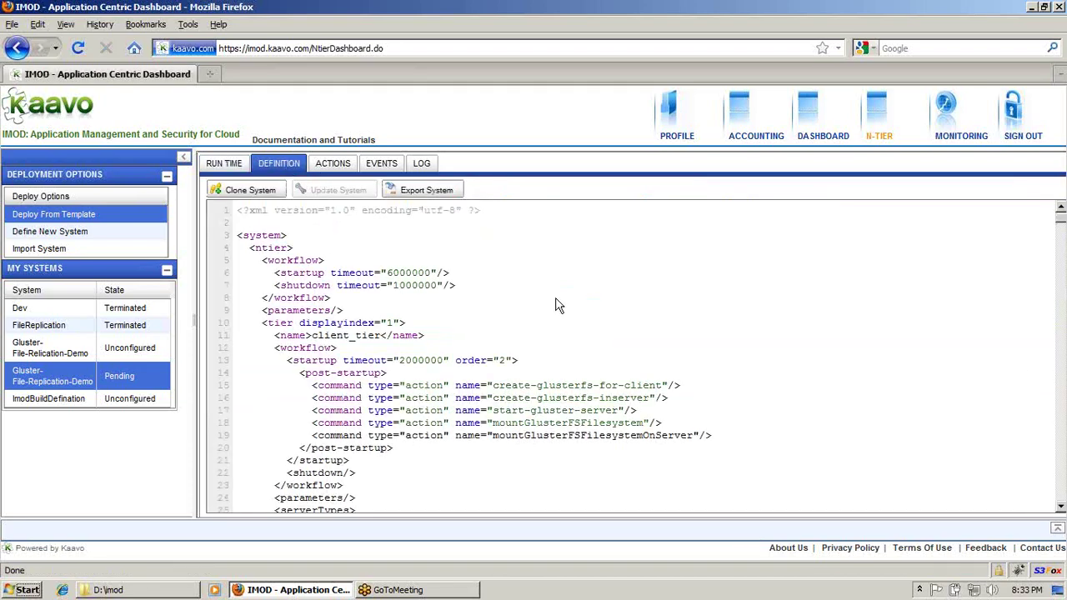
{"action": "scroll", "coordinate": [552, 295], "scroll_direction": "down", "scroll_amount": 2}
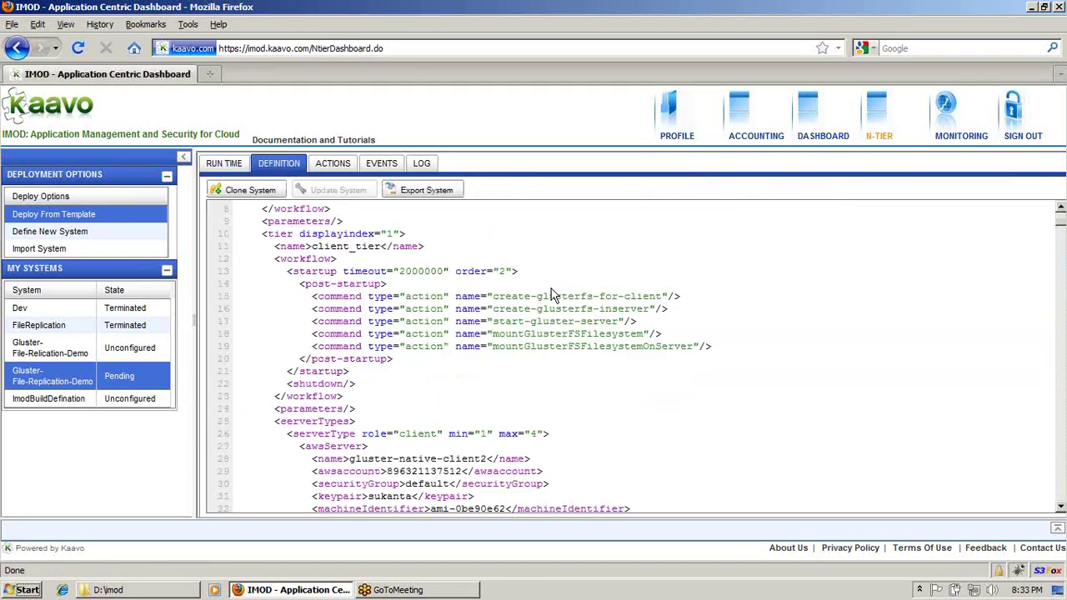
{"action": "scroll", "coordinate": [550, 295], "scroll_direction": "down", "scroll_amount": 4}
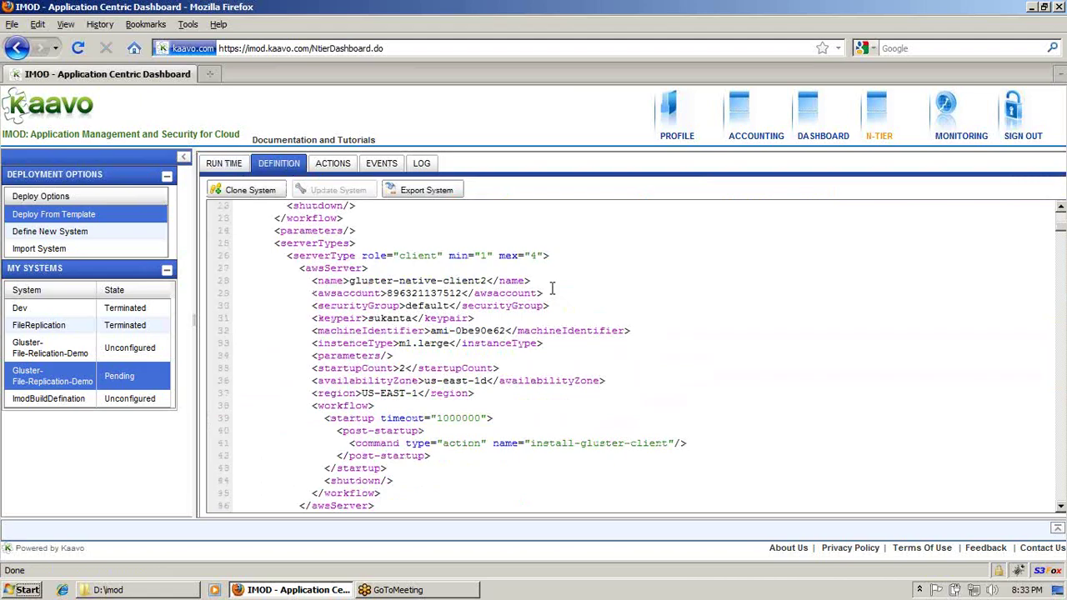
{"action": "double_click", "coordinate": [403, 367]}
{"action": "type", "text": "2"}
{"action": "double_click", "coordinate": [403, 367]}
{"action": "type", "text": "4"}
{"action": "double_click", "coordinate": [403, 368]}
{"action": "type", "text": "2"}
{"action": "scroll", "coordinate": [487, 333], "scroll_direction": "down", "scroll_amount": 10}
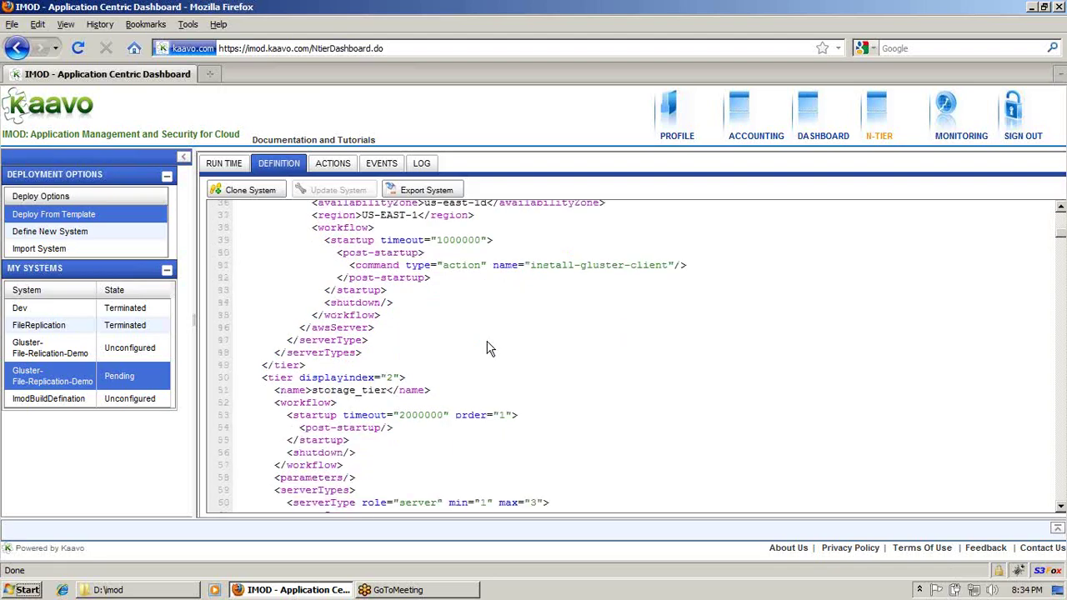
{"action": "scroll", "coordinate": [487, 348], "scroll_direction": "down", "scroll_amount": 2}
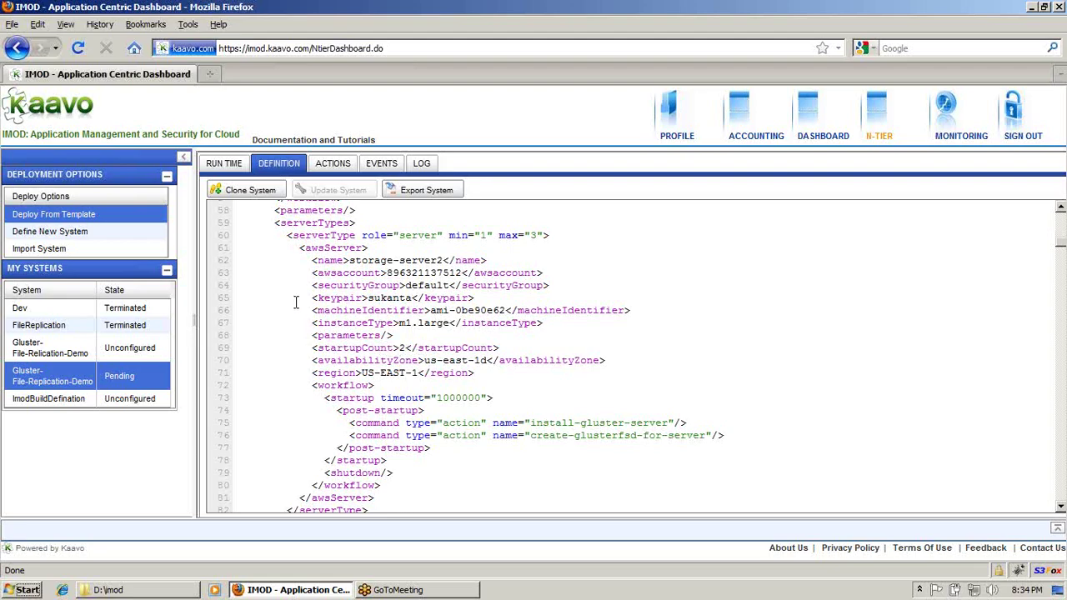
{"action": "left_click", "coordinate": [223, 164]}
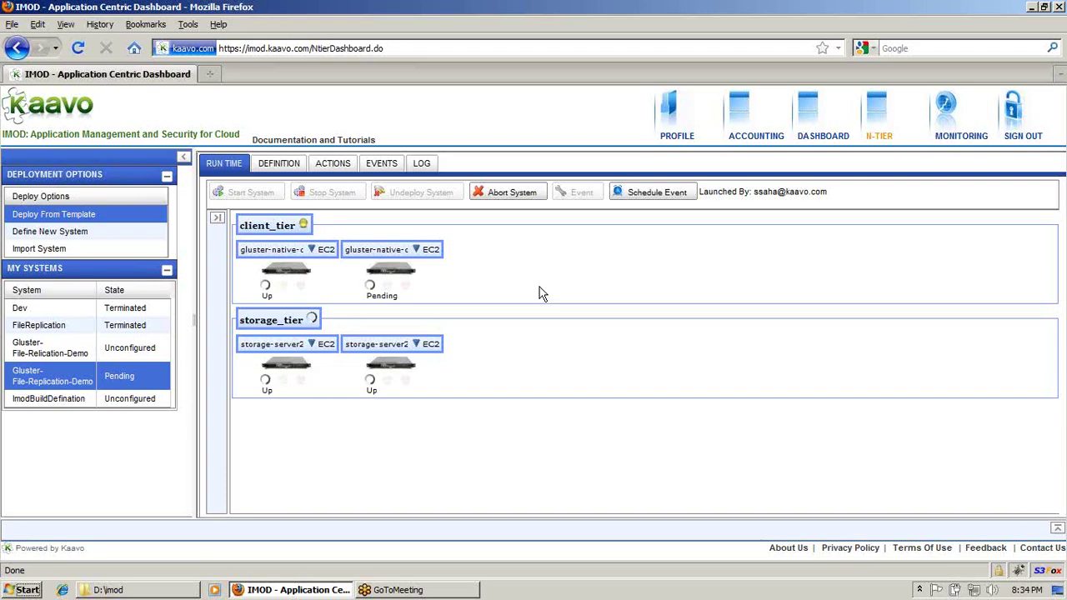
Step: Open the install-gluster-server action of the system and examine its name, description and target tier
{"action": "left_click", "coordinate": [334, 165]}
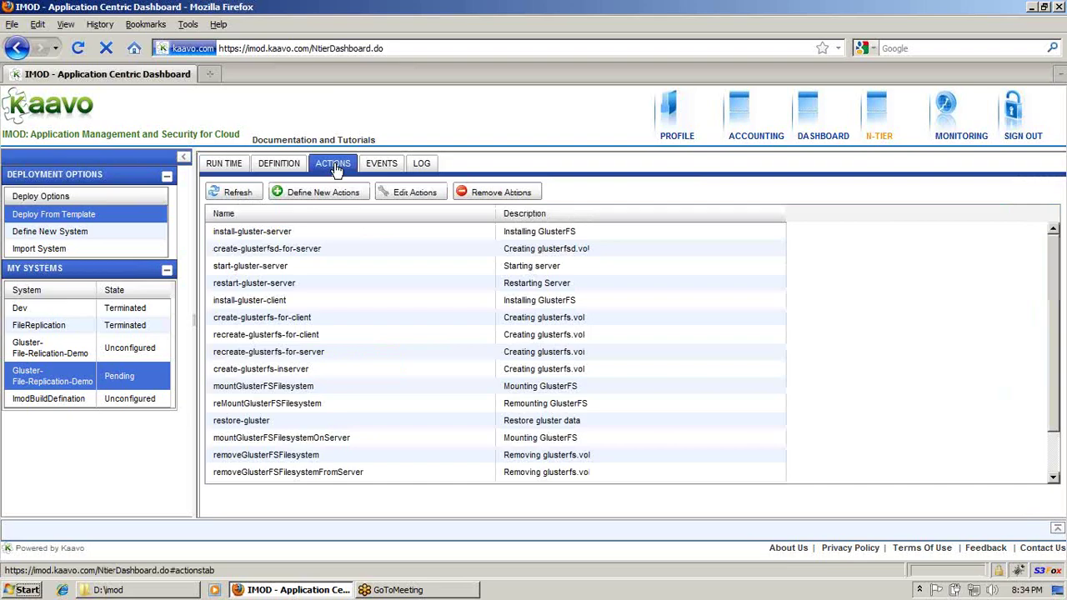
{"action": "left_click", "coordinate": [374, 267]}
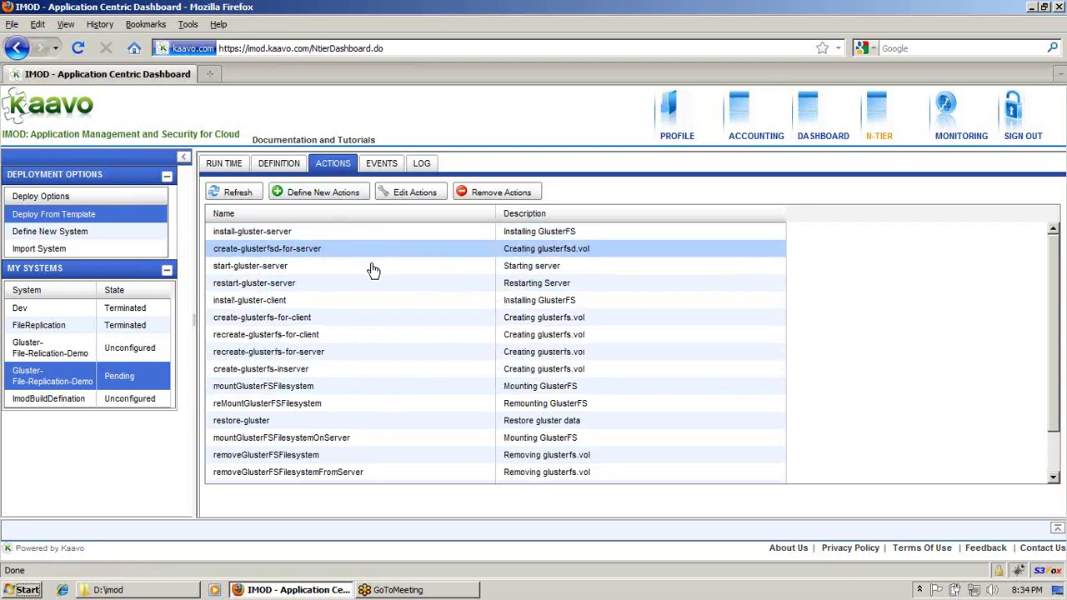
{"action": "left_click", "coordinate": [345, 233]}
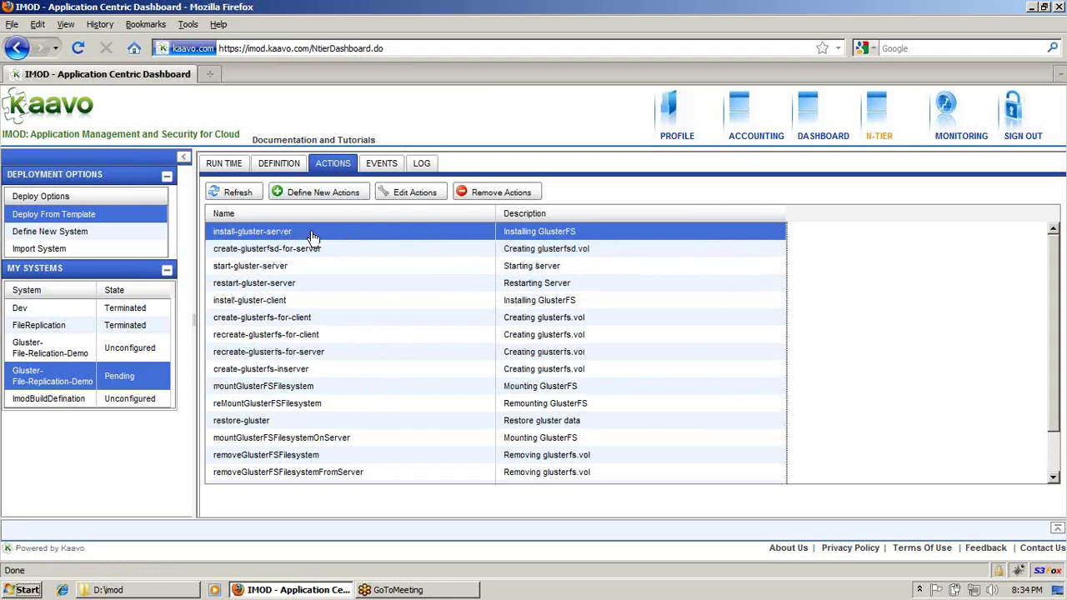
{"action": "left_click", "coordinate": [415, 193]}
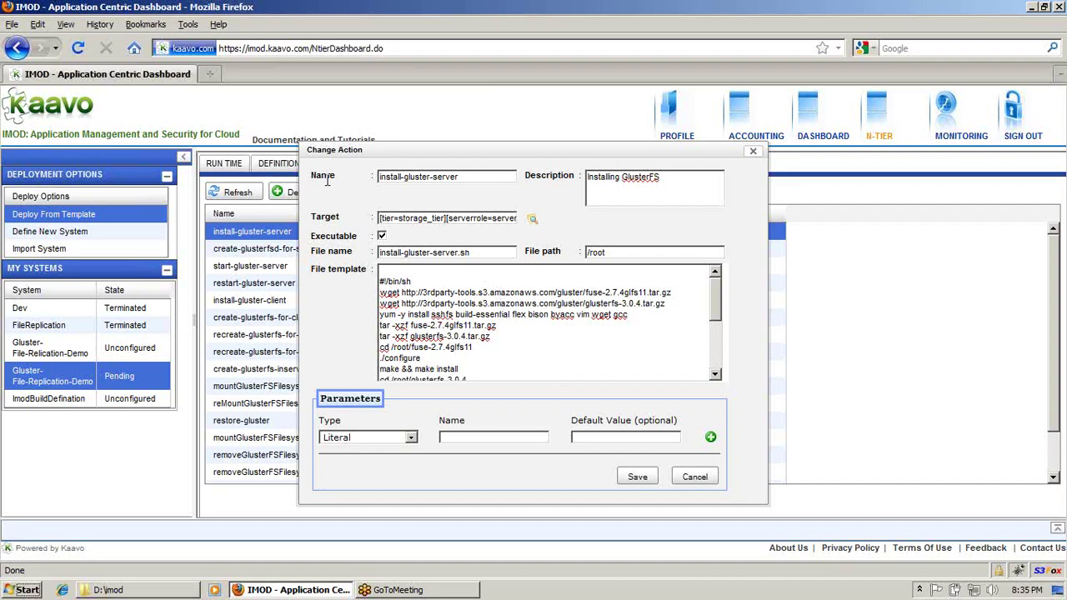
{"action": "triple_click", "coordinate": [471, 176]}
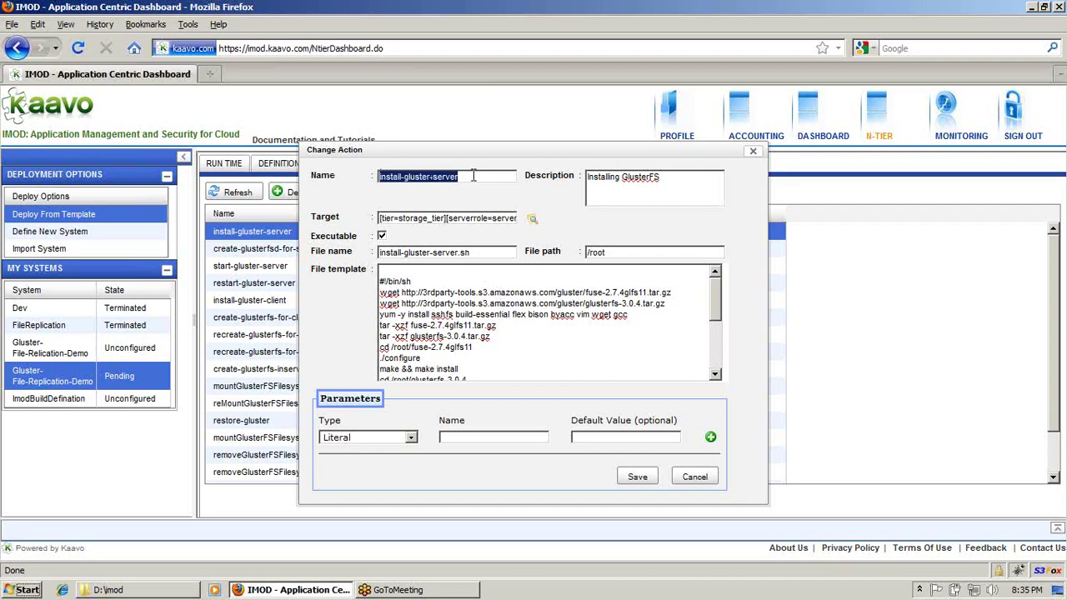
{"action": "left_click_drag", "start_coordinate": [671, 176], "coordinate": [587, 176]}
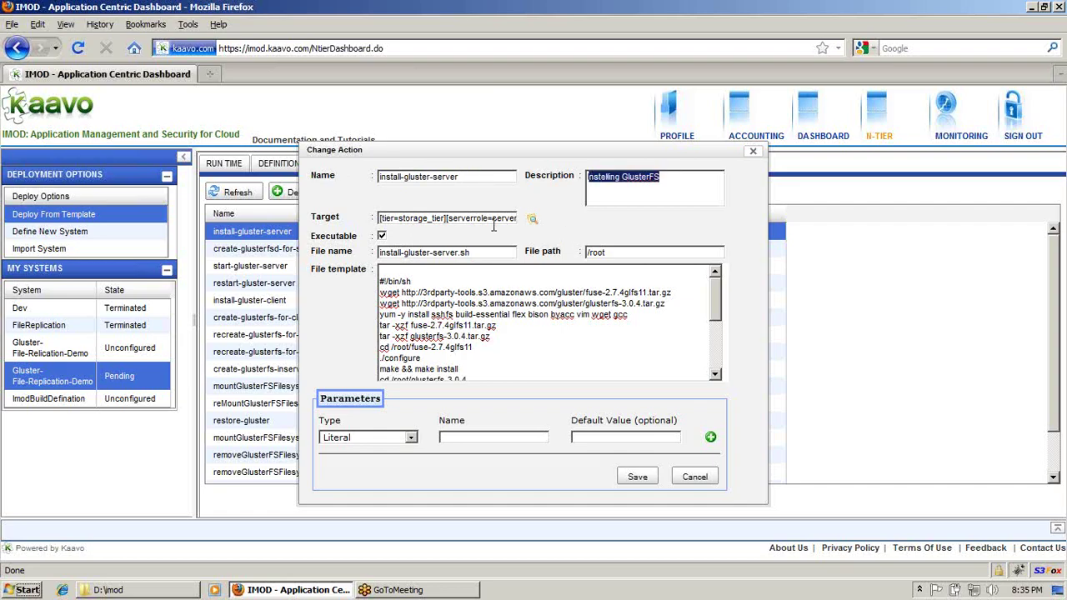
{"action": "left_click", "coordinate": [423, 219]}
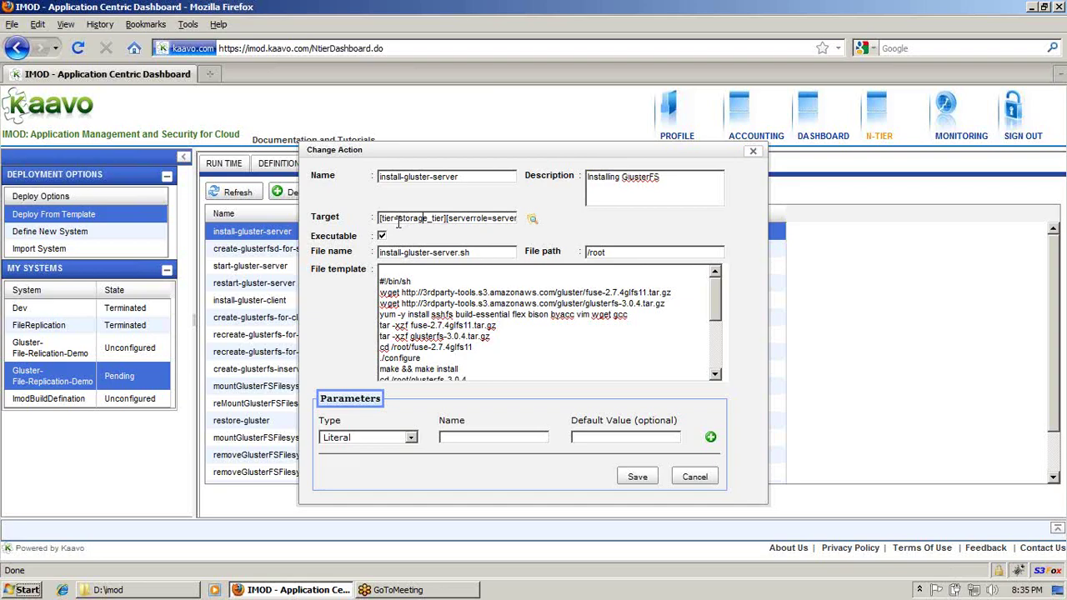
{"action": "left_click_drag", "start_coordinate": [399, 219], "coordinate": [443, 218]}
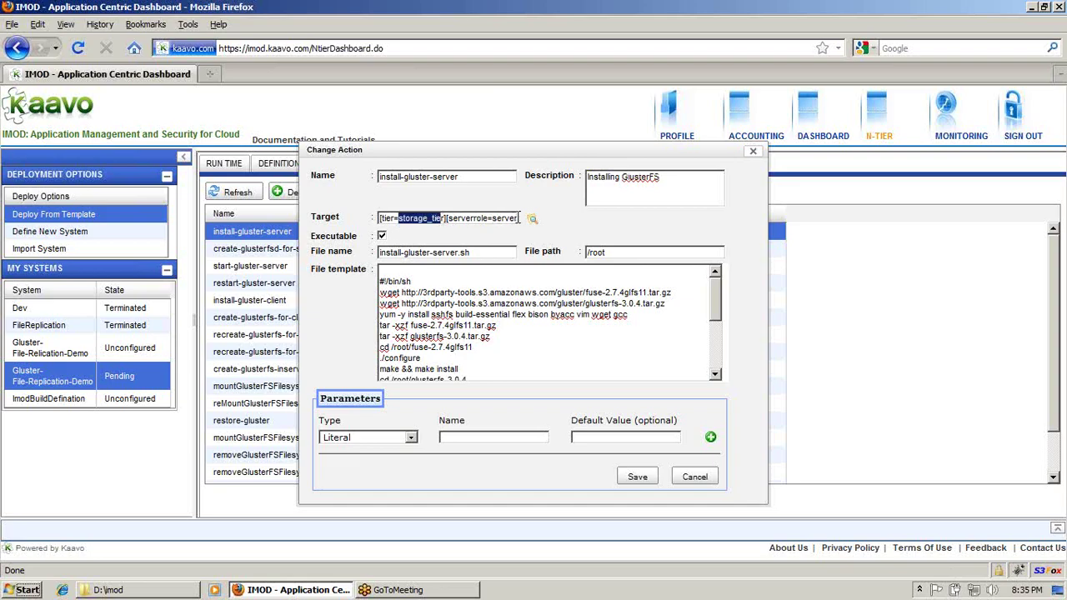
{"action": "left_click", "coordinate": [514, 218]}
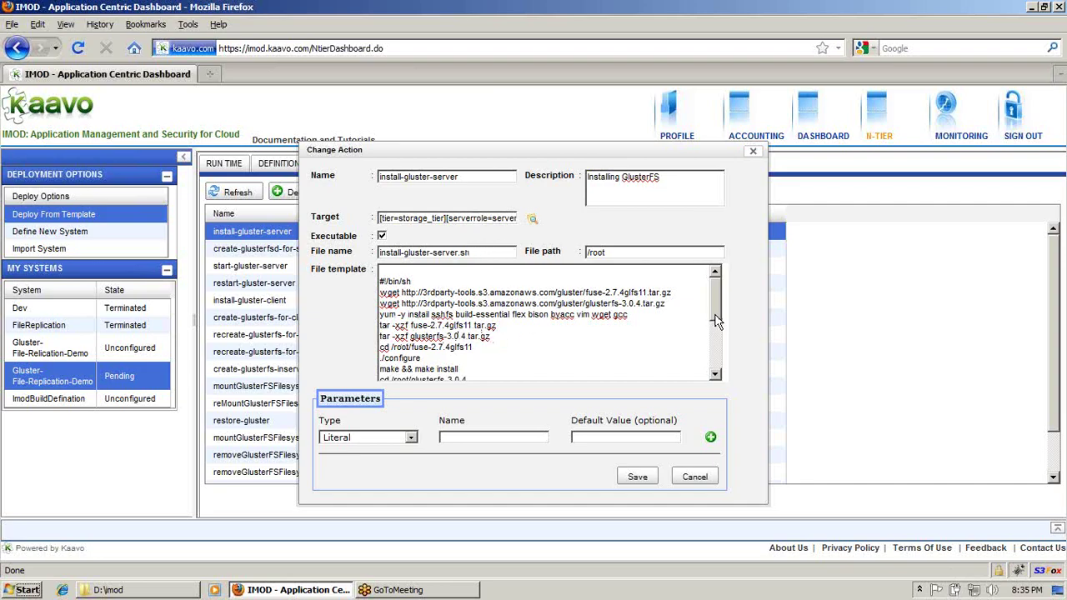
Step: Examine the install-gluster-server action's script, file path and parameter types, and close it without saving
{"action": "scroll", "coordinate": [714, 367], "scroll_direction": "down", "scroll_amount": 3}
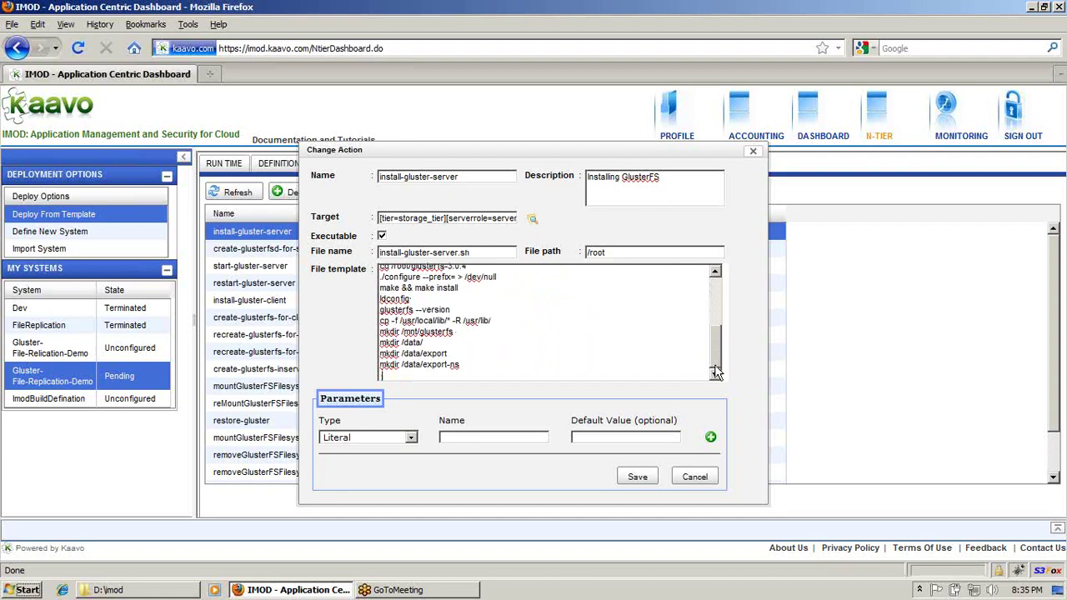
{"action": "left_click", "coordinate": [619, 252]}
{"action": "left_click", "coordinate": [673, 439]}
{"action": "left_click", "coordinate": [411, 439]}
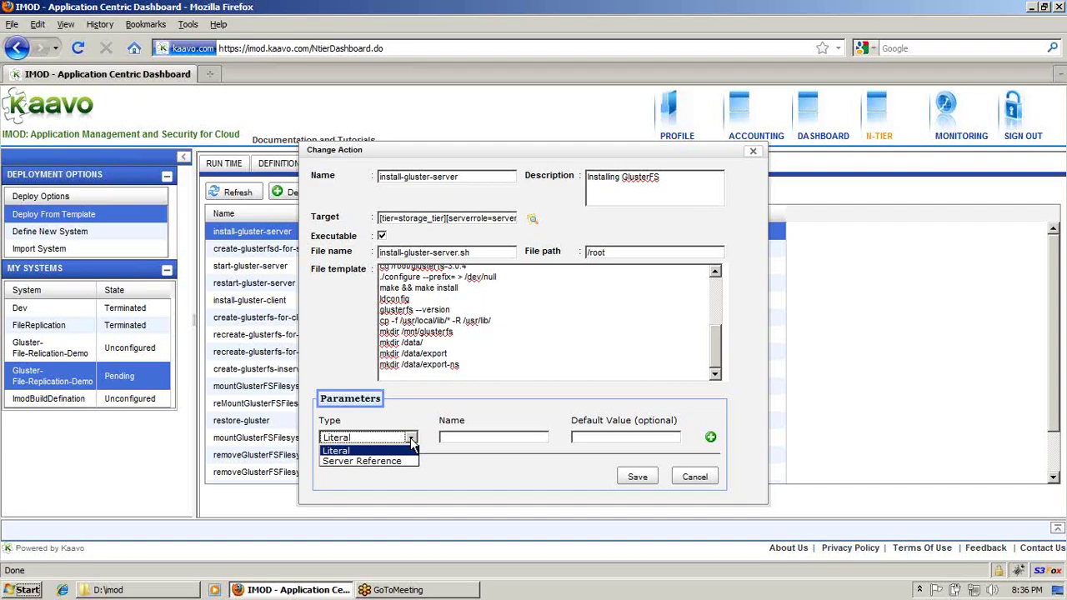
{"action": "left_click", "coordinate": [696, 478]}
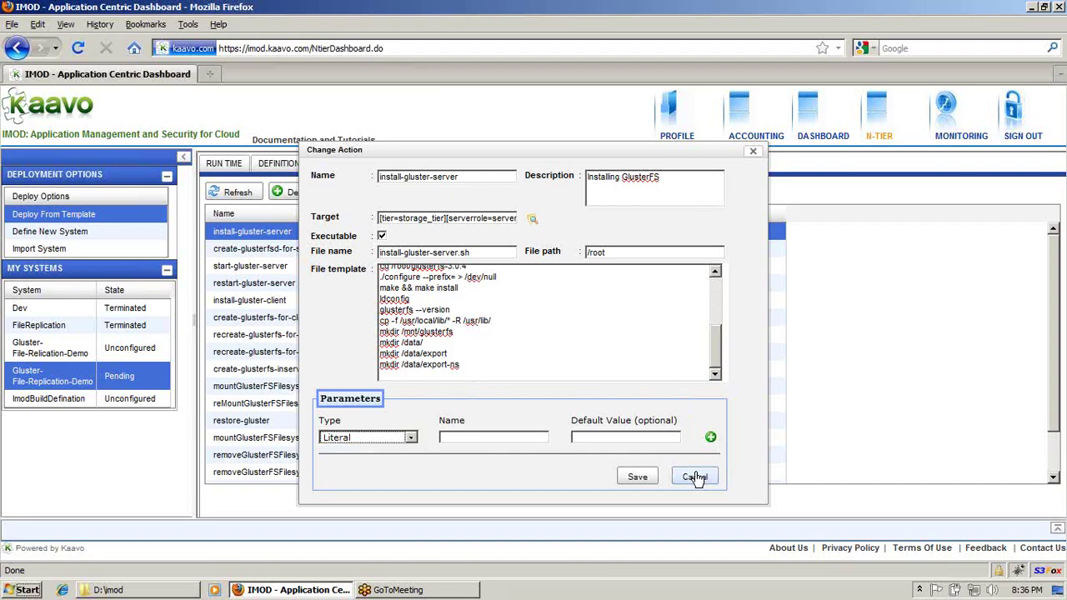
{"action": "left_click", "coordinate": [695, 479]}
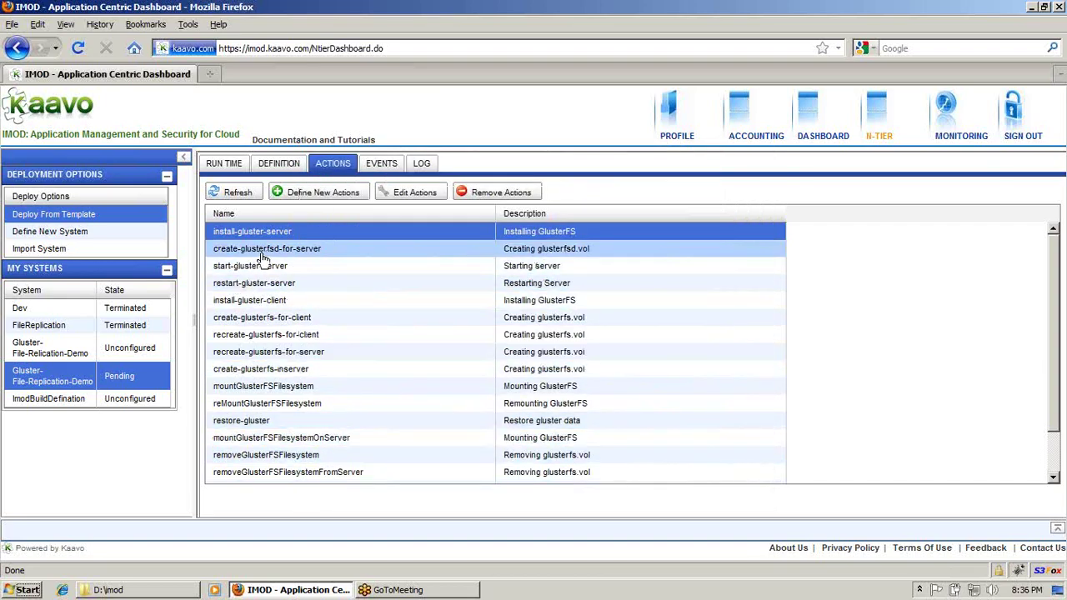
Step: Examine the create-glusterfsd-for-server action's target, file path and file template, and close it without saving
{"action": "left_click", "coordinate": [308, 252]}
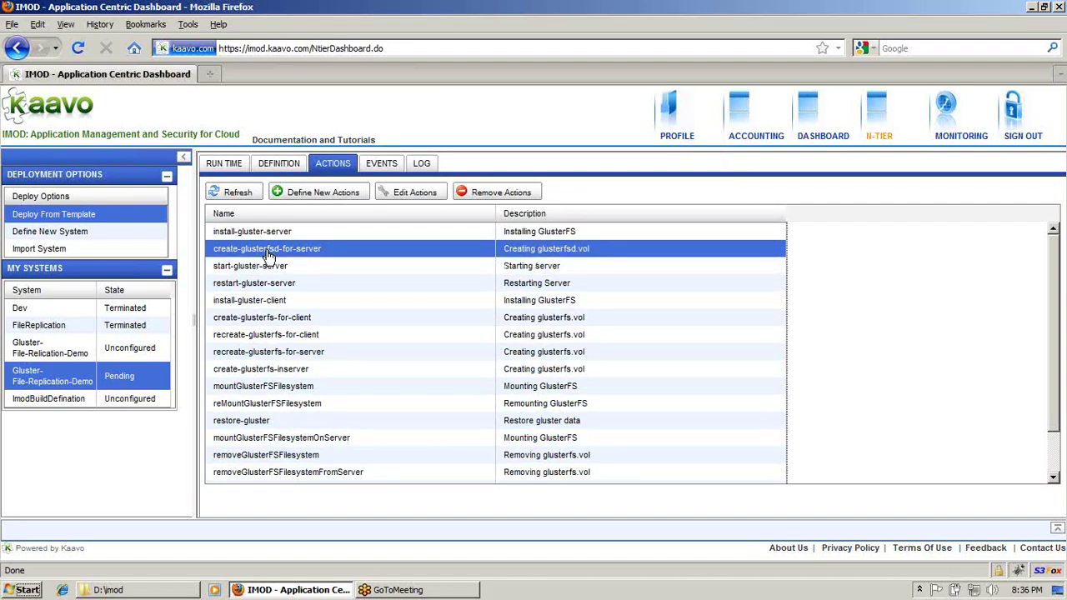
{"action": "left_click", "coordinate": [408, 195]}
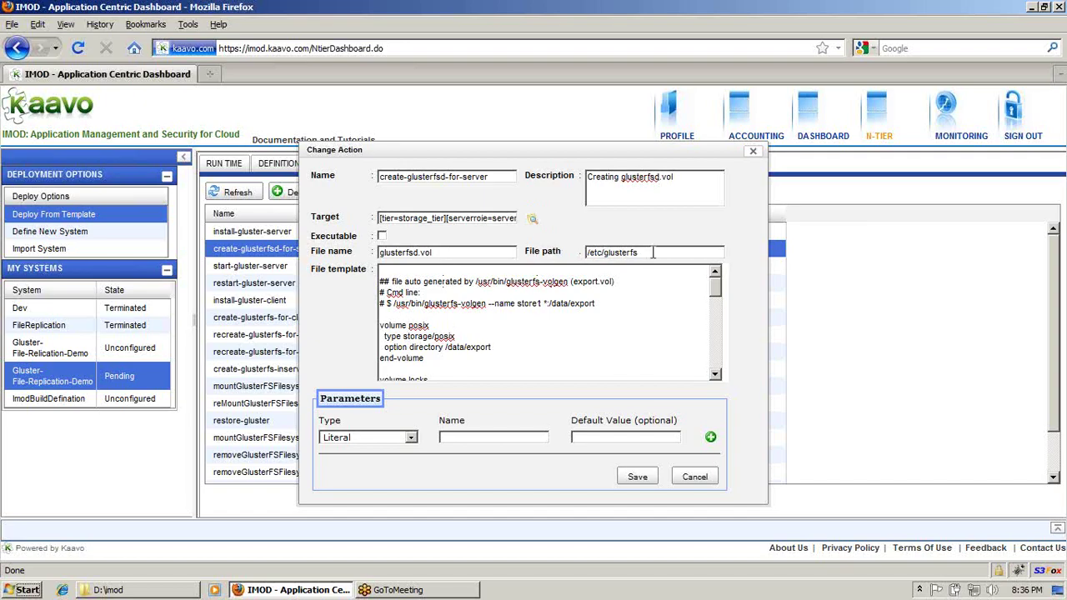
{"action": "left_click_drag", "start_coordinate": [658, 252], "coordinate": [588, 252]}
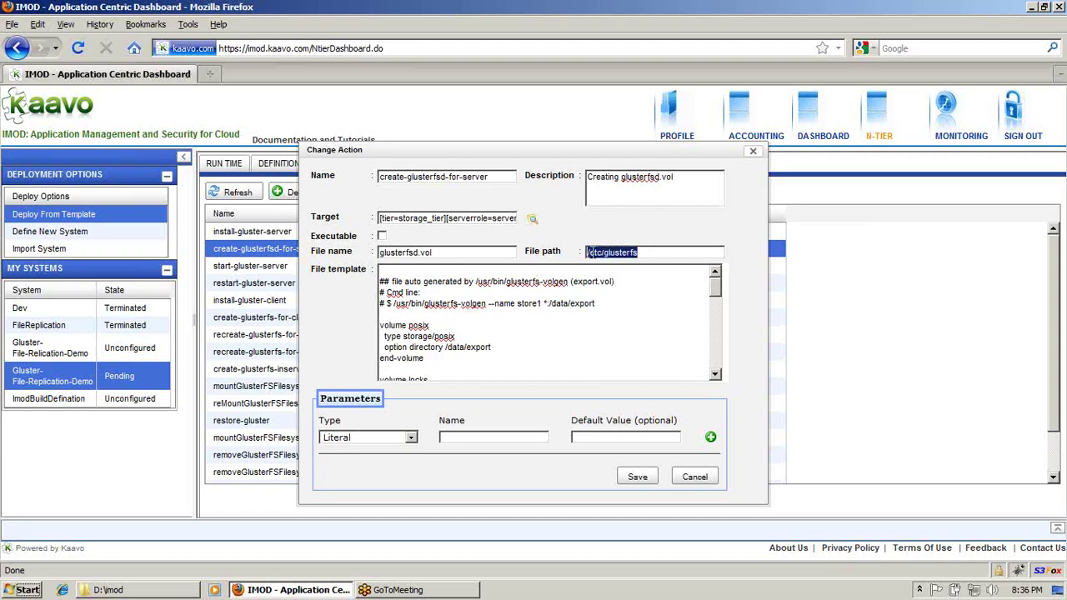
{"action": "left_click", "coordinate": [652, 252]}
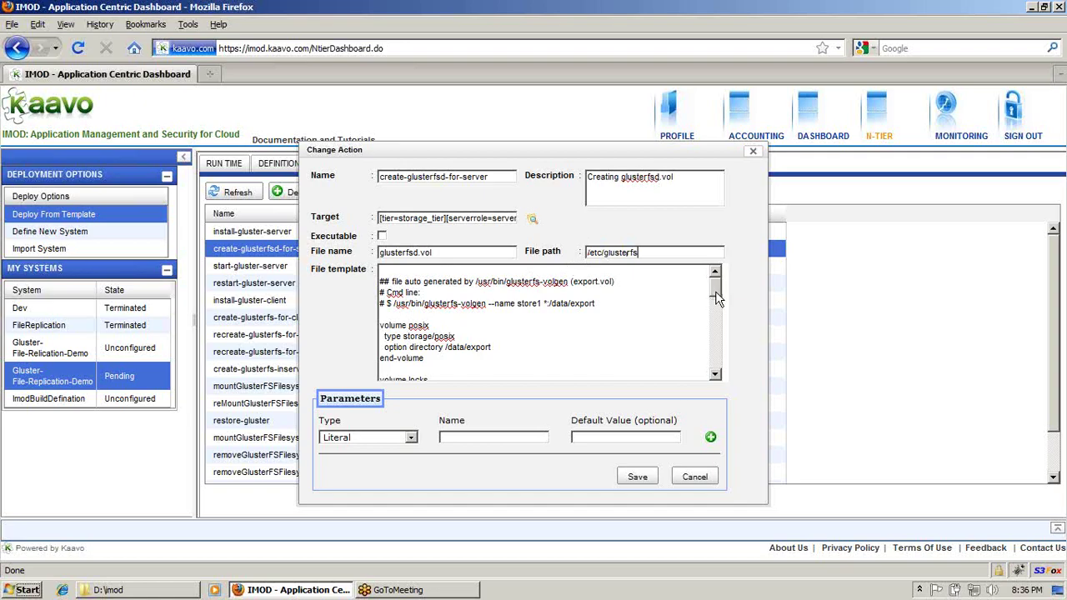
{"action": "mouse_move", "coordinate": [715, 291]}
{"action": "left_mouse_down"}
{"action": "mouse_move", "coordinate": [719, 372]}
{"action": "mouse_move", "coordinate": [717, 296]}
{"action": "left_mouse_up"}
{"action": "left_click", "coordinate": [695, 477]}
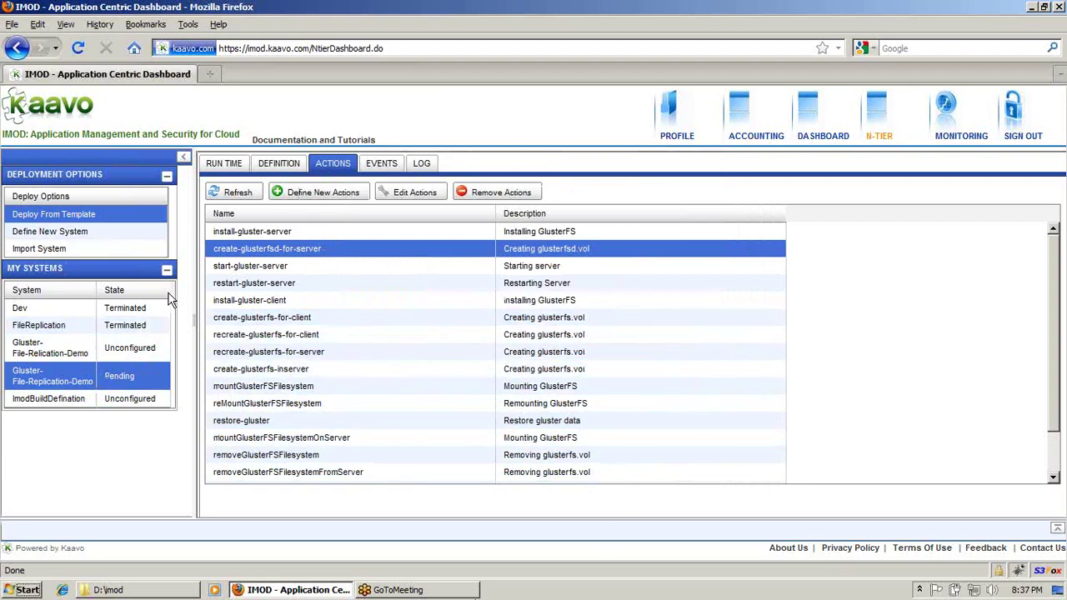
Step: Review the system log with its columns resized for full-line reading, and check the tier and server status in the run-time view
{"action": "left_click", "coordinate": [425, 164]}
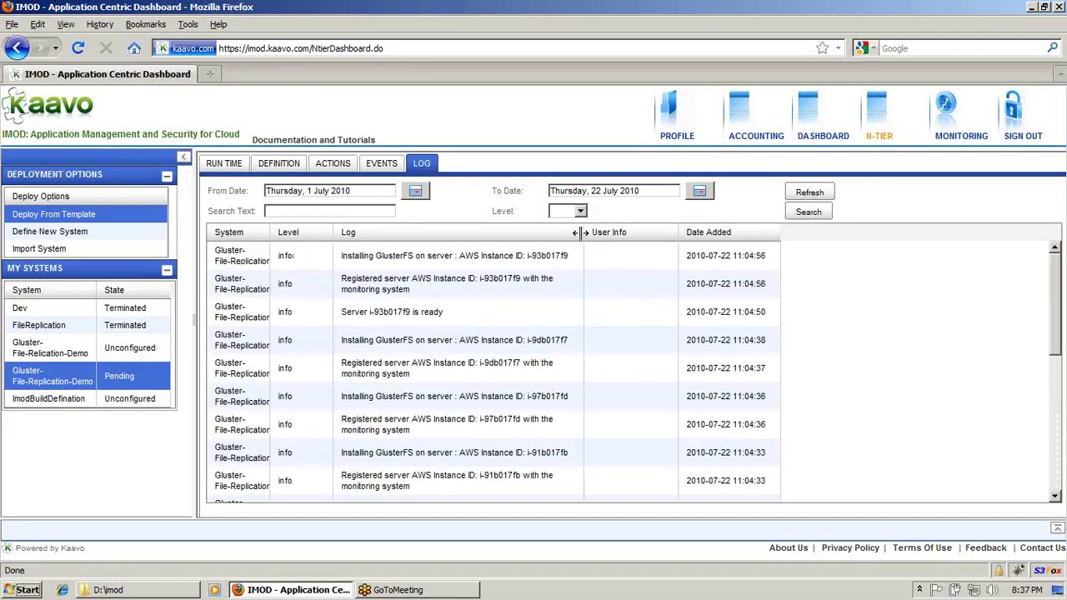
{"action": "left_click_drag", "start_coordinate": [586, 241], "coordinate": [852, 236]}
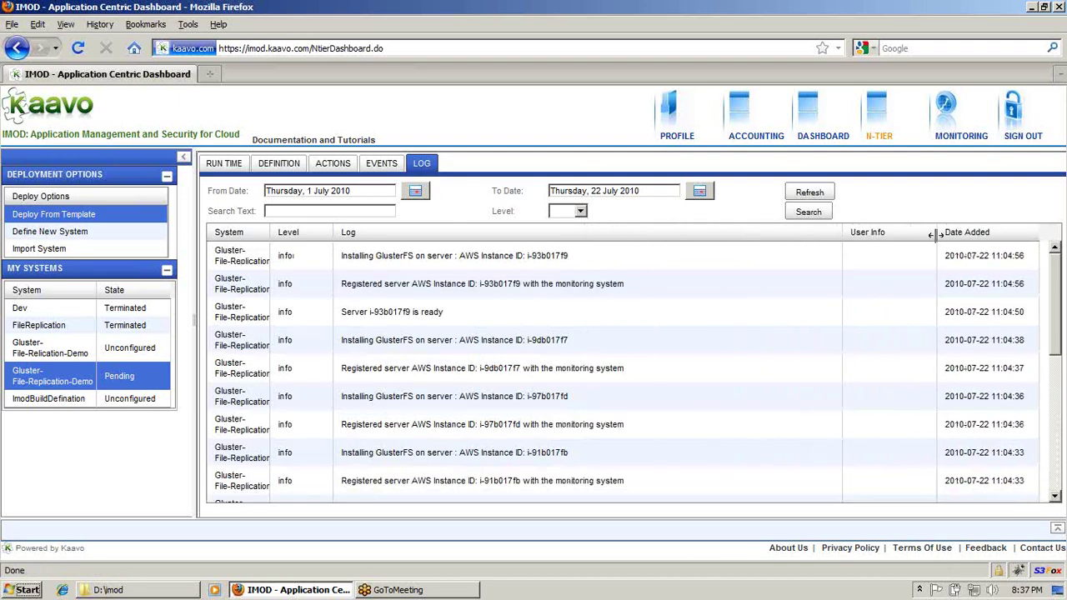
{"action": "left_click_drag", "start_coordinate": [937, 237], "coordinate": [894, 238]}
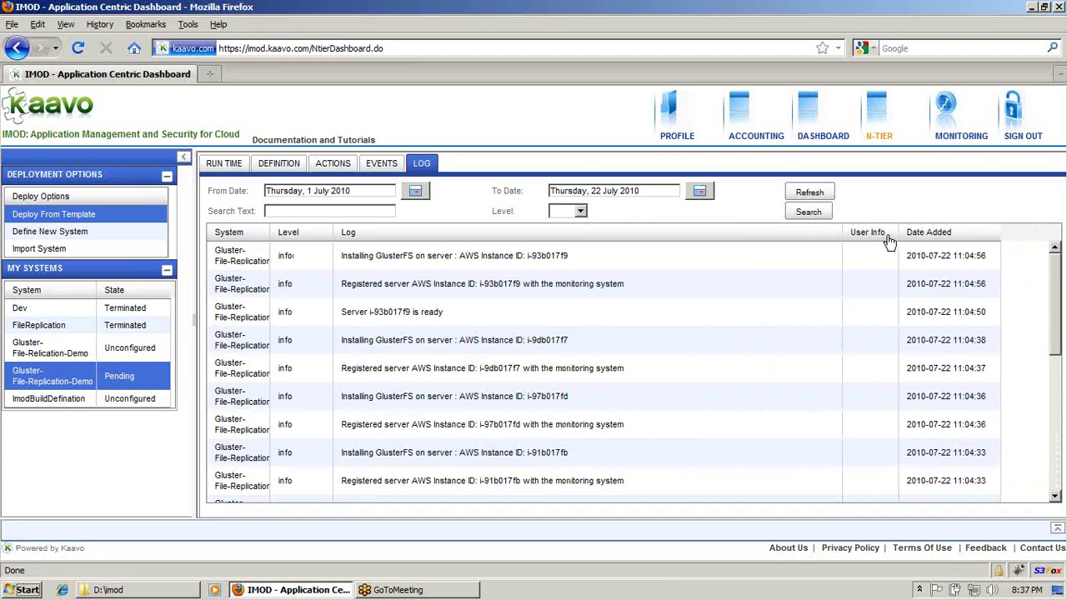
{"action": "left_click_drag", "start_coordinate": [288, 231], "coordinate": [350, 236]}
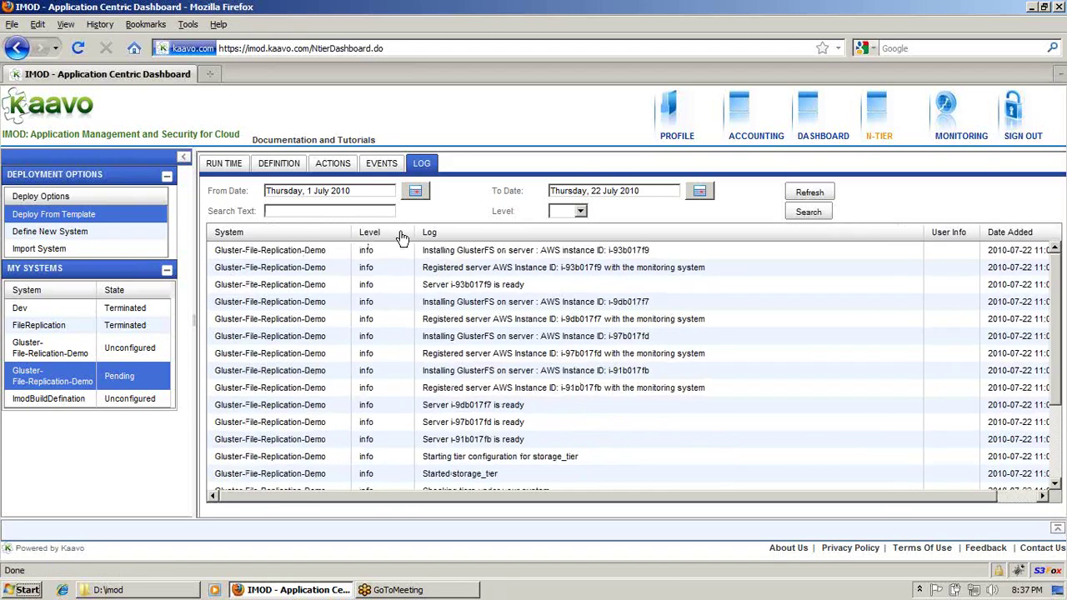
{"action": "left_click_drag", "start_coordinate": [414, 235], "coordinate": [377, 236]}
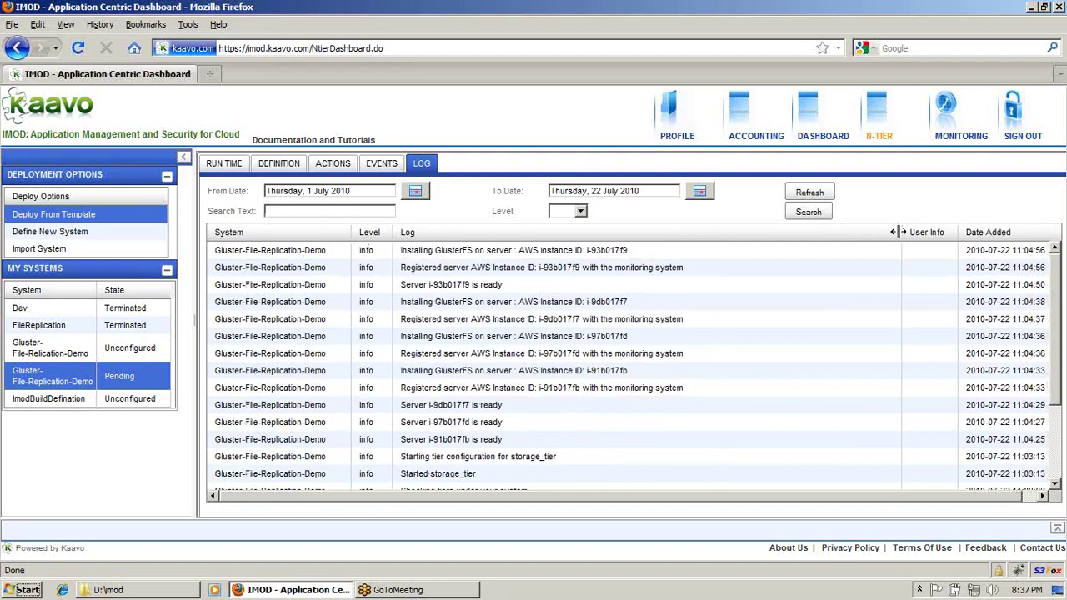
{"action": "left_click_drag", "start_coordinate": [899, 232], "coordinate": [888, 233]}
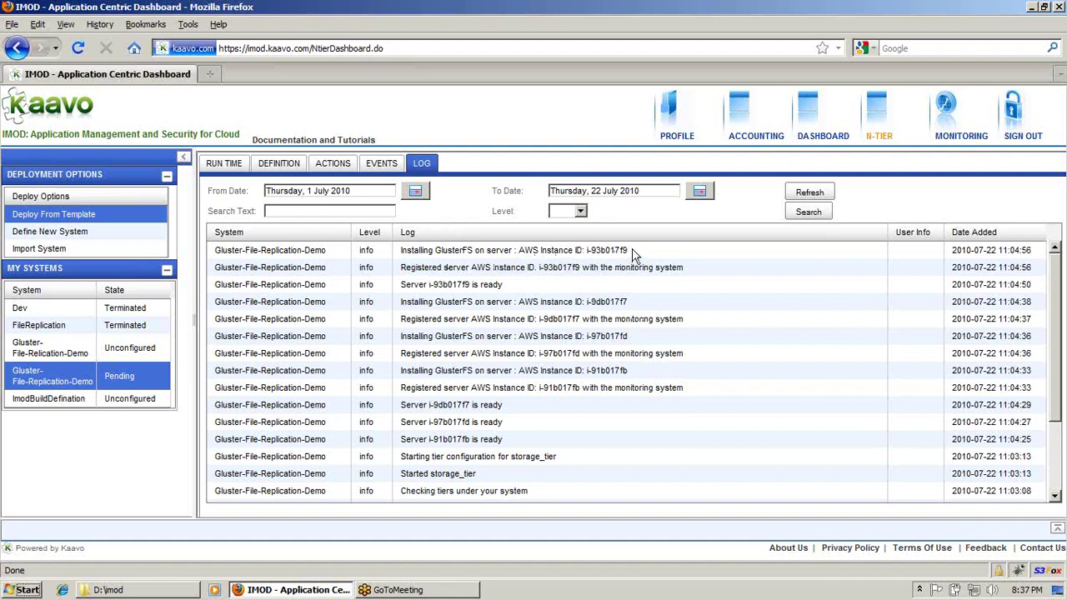
{"action": "mouse_move", "coordinate": [631, 252]}
{"action": "left_mouse_down"}
{"action": "mouse_move", "coordinate": [540, 254]}
{"action": "mouse_move", "coordinate": [635, 256]}
{"action": "left_mouse_up"}
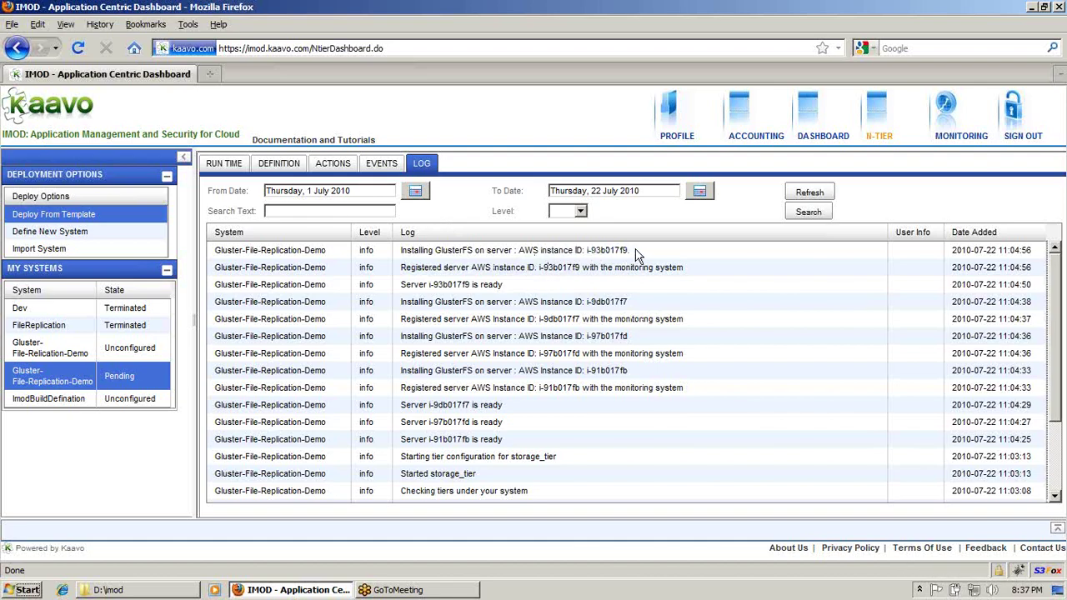
{"action": "left_click", "coordinate": [225, 164]}
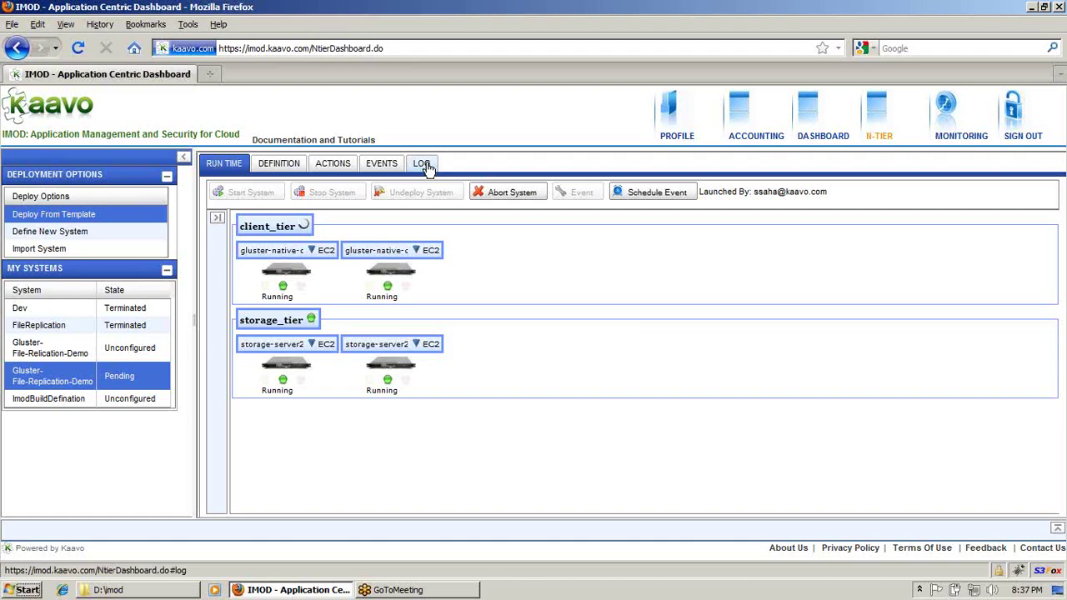
{"action": "left_click", "coordinate": [423, 164]}
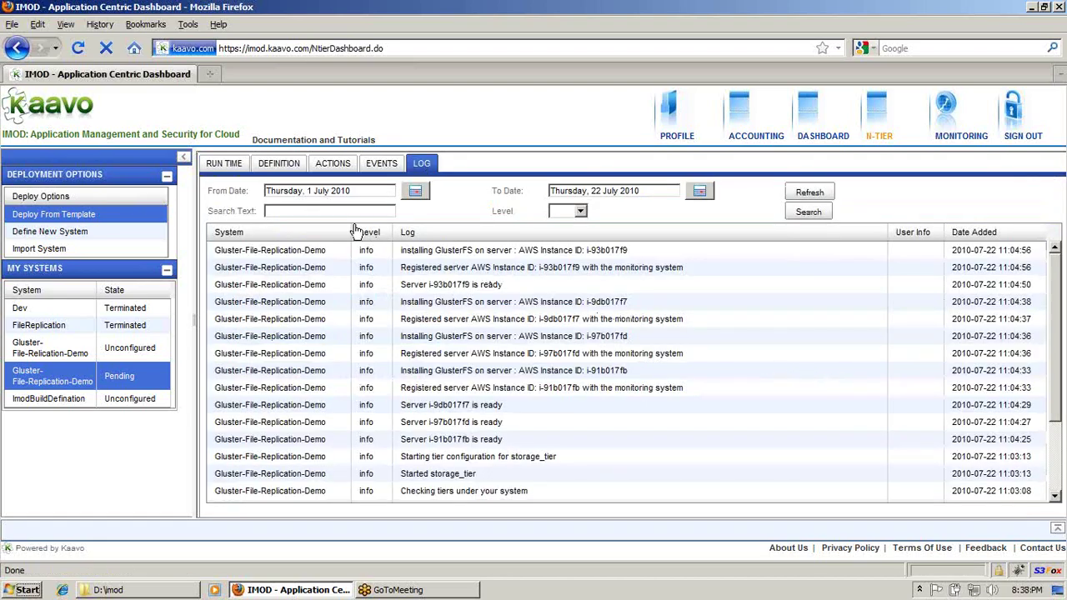
Step: Open the system's events with a wider list and name column, and review the standard and custom events
{"action": "left_click", "coordinate": [386, 167]}
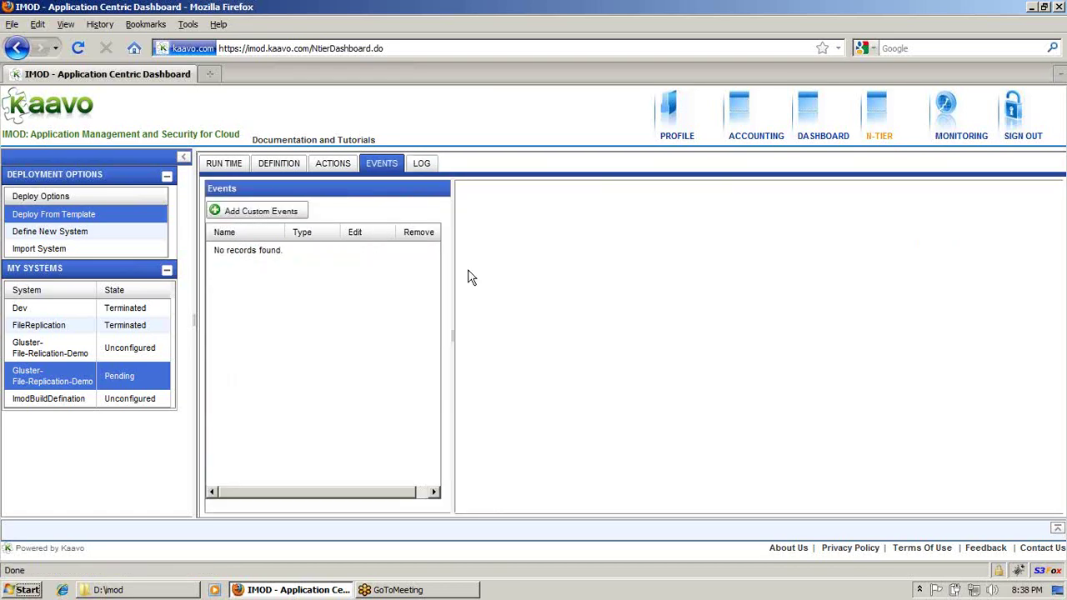
{"action": "left_click_drag", "start_coordinate": [452, 403], "coordinate": [701, 410]}
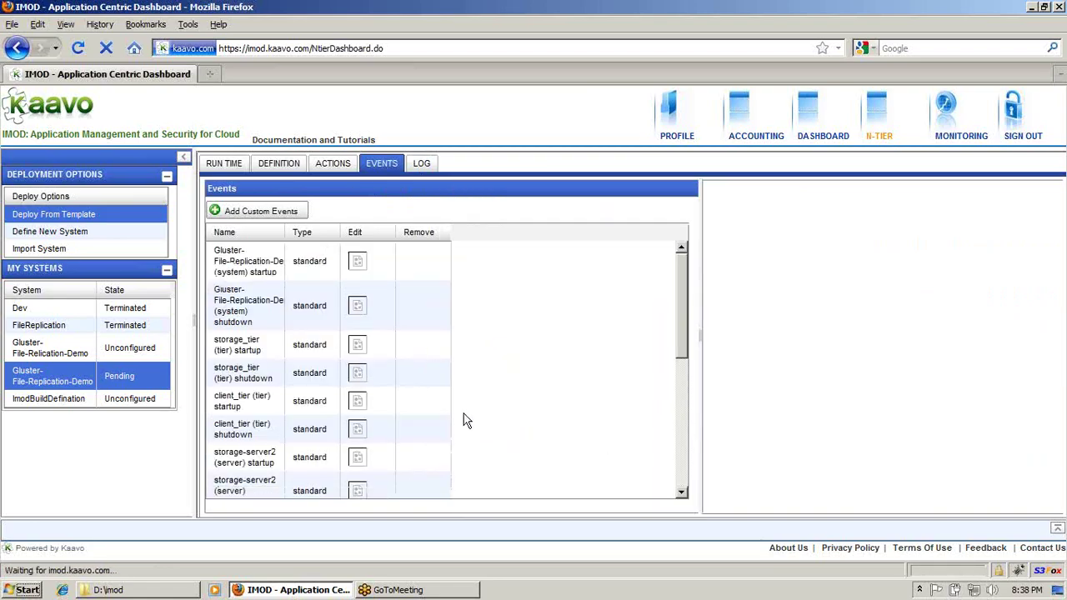
{"action": "left_click_drag", "start_coordinate": [284, 232], "coordinate": [427, 233]}
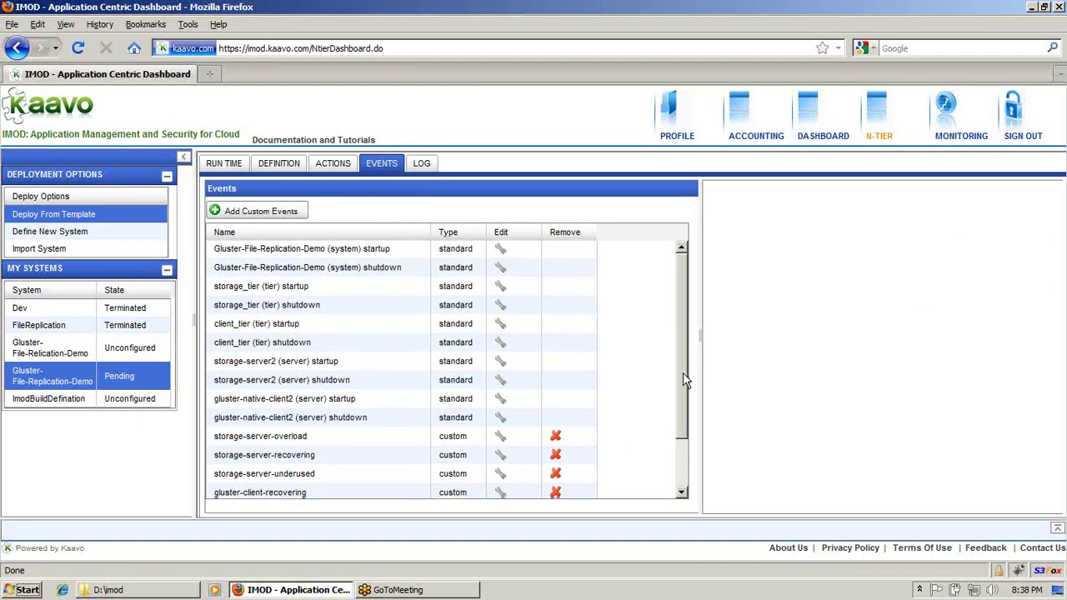
{"action": "mouse_move", "coordinate": [683, 372]}
{"action": "left_mouse_down"}
{"action": "mouse_move", "coordinate": [682, 443]}
{"action": "mouse_move", "coordinate": [688, 381]}
{"action": "left_mouse_up"}
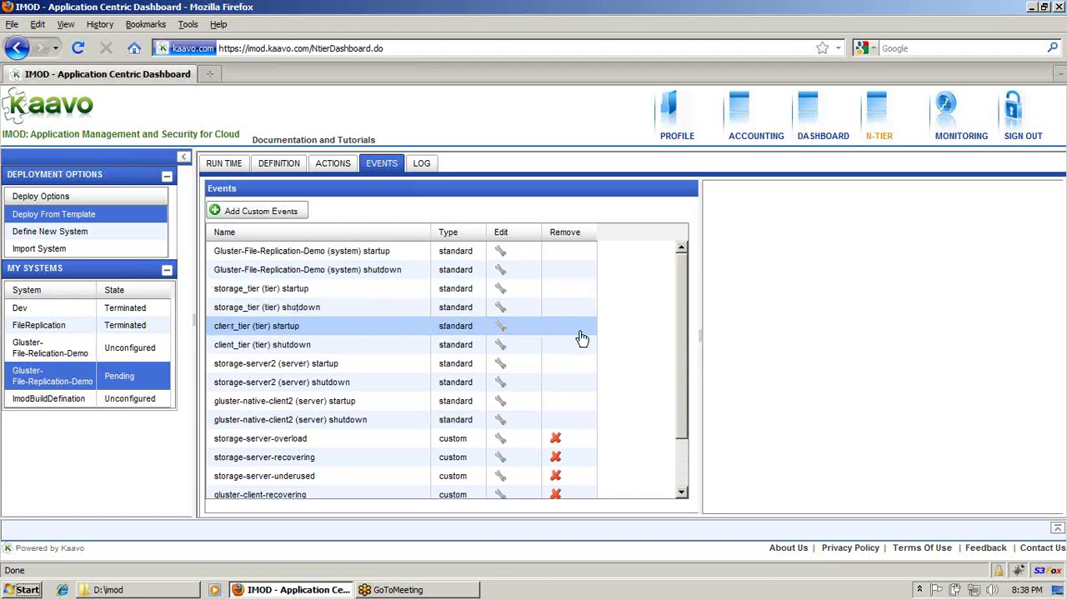
{"action": "left_click_drag", "start_coordinate": [681, 334], "coordinate": [671, 419]}
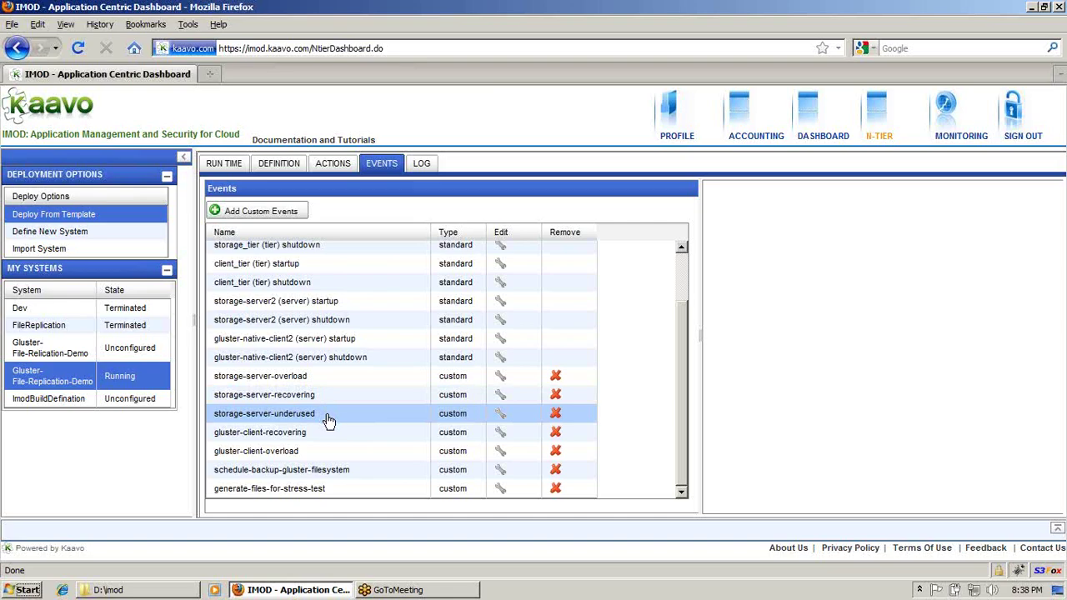
Step: Open the storage-server-overload event's configuration and examine its general options and the servers it starts
{"action": "left_click", "coordinate": [336, 383]}
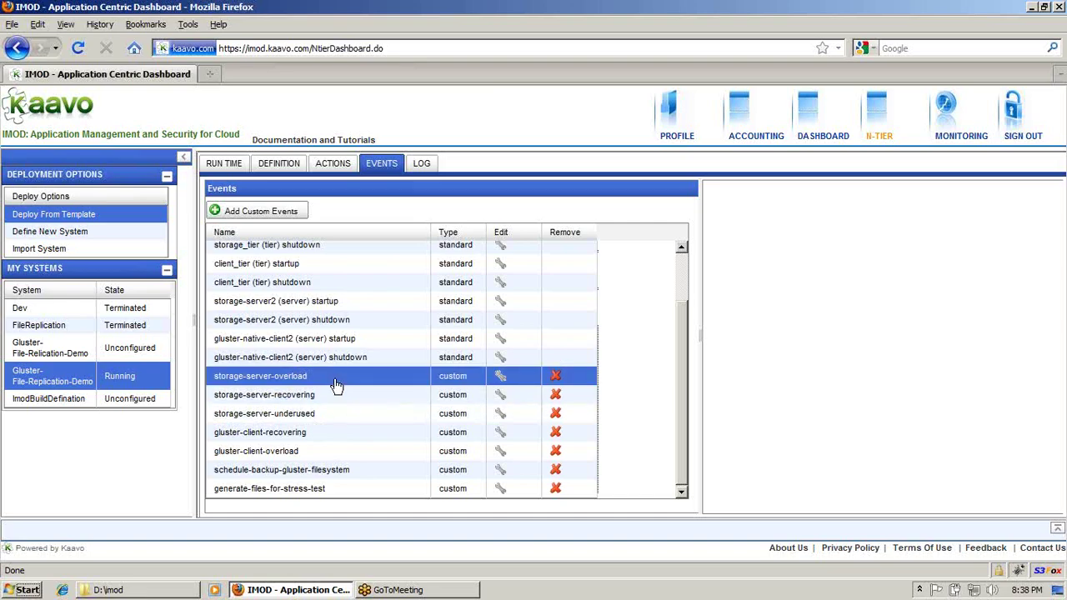
{"action": "left_click", "coordinate": [498, 379]}
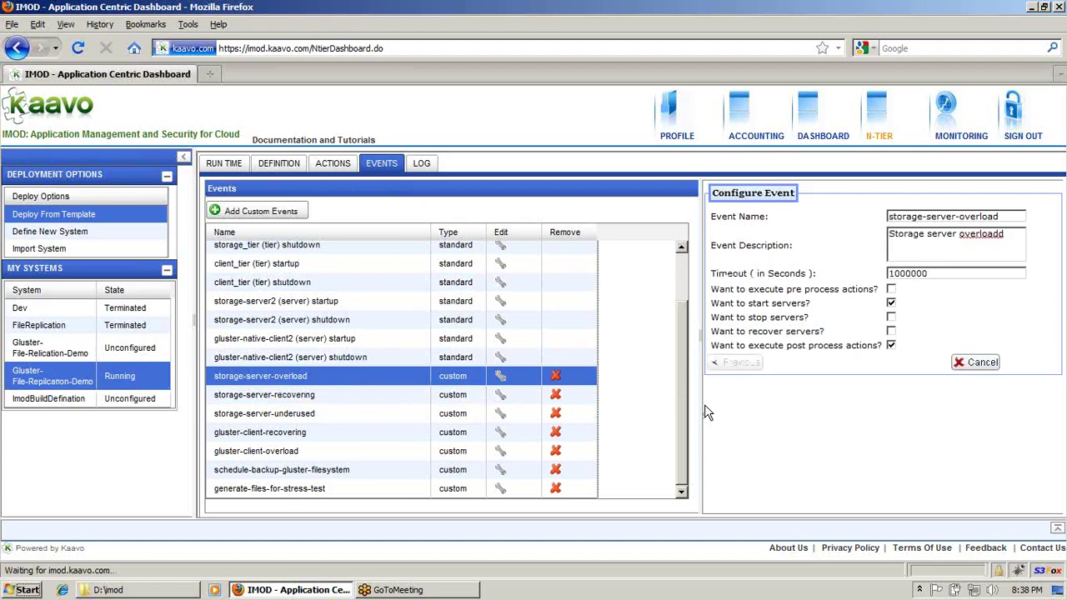
{"action": "left_click_drag", "start_coordinate": [702, 413], "coordinate": [626, 413]}
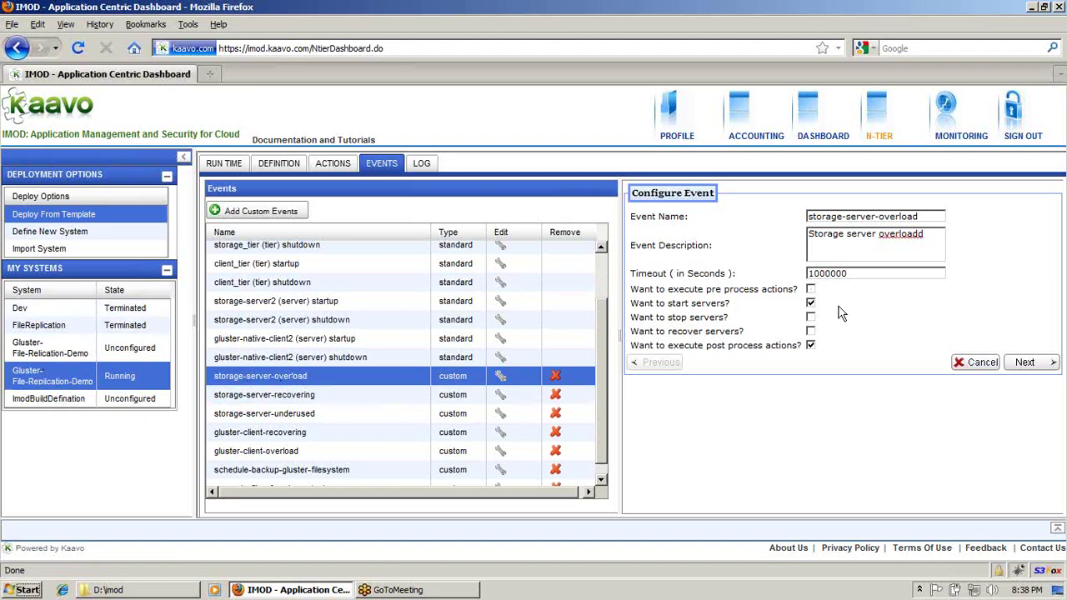
{"action": "left_click", "coordinate": [1025, 361]}
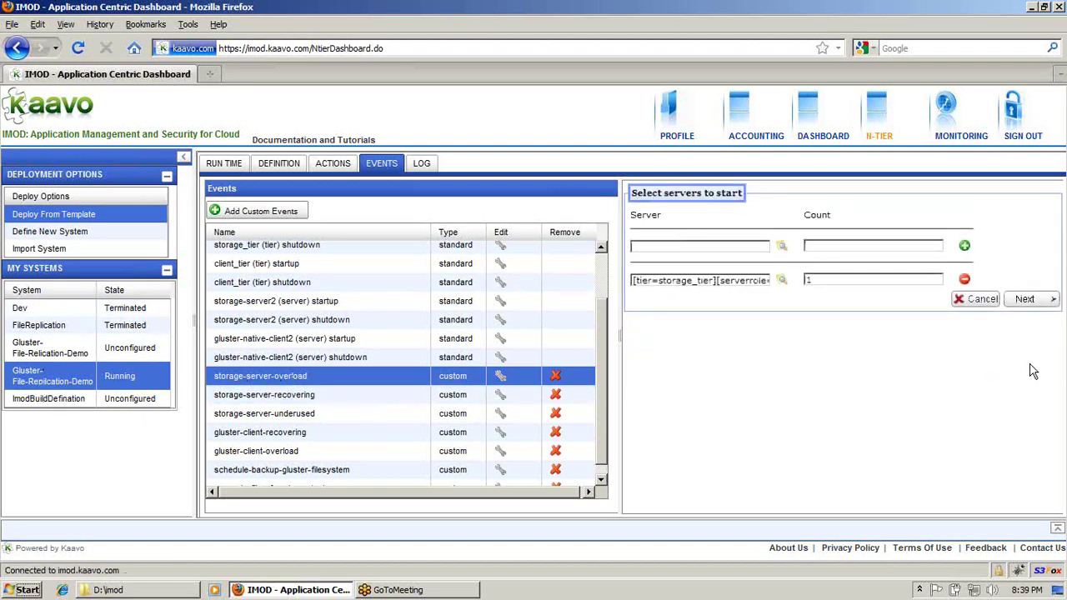
Step: Proceed to the storage-server-overload event's post-process actions and look through the whole action list
{"action": "left_click", "coordinate": [1026, 301]}
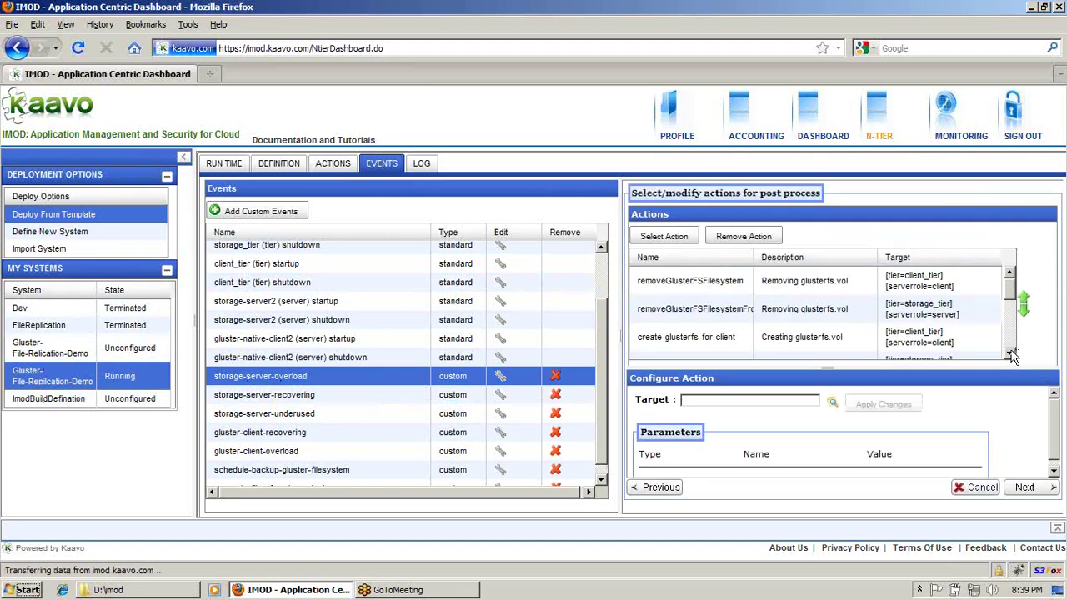
{"action": "left_click", "coordinate": [834, 344]}
{"action": "scroll", "coordinate": [1013, 323], "scroll_direction": "down", "scroll_amount": 3}
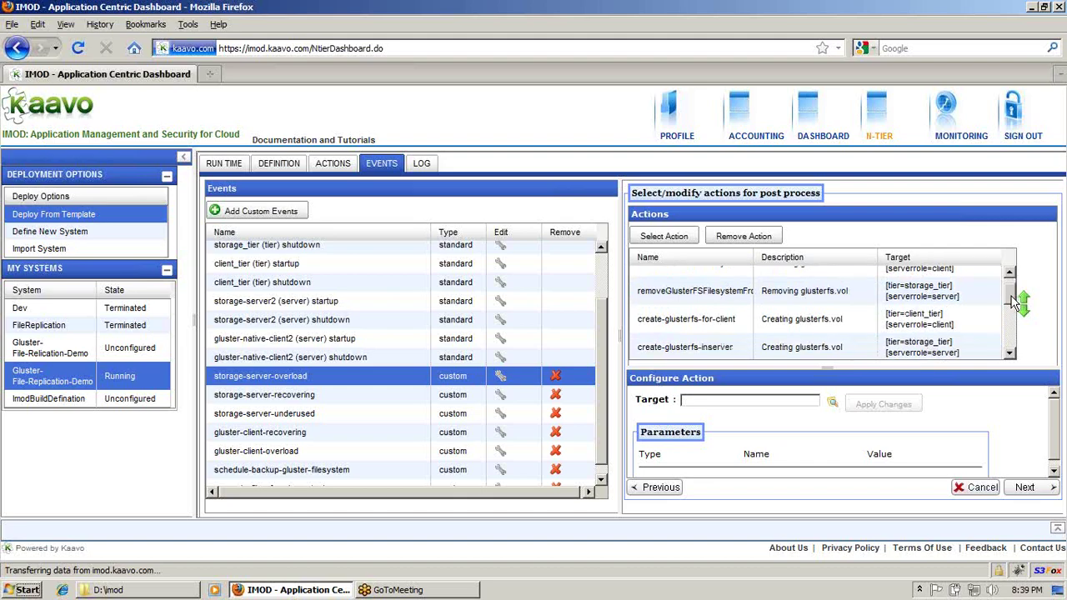
{"action": "scroll", "coordinate": [1012, 324], "scroll_direction": "down", "scroll_amount": 3}
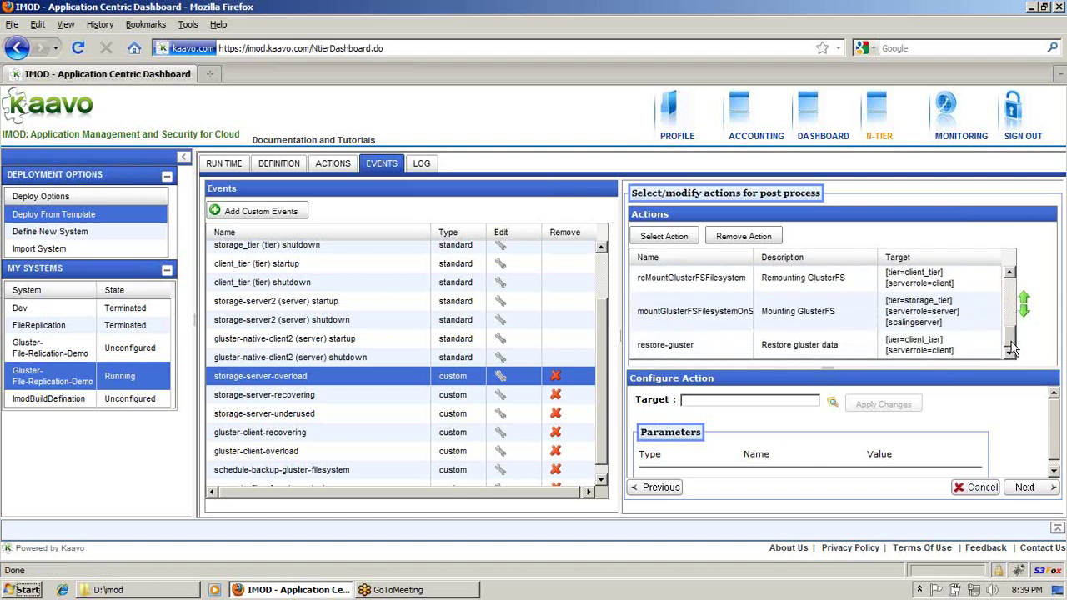
{"action": "scroll", "coordinate": [1013, 316], "scroll_direction": "up", "scroll_amount": 5}
{"action": "left_click_drag", "start_coordinate": [1012, 317], "coordinate": [1013, 293]}
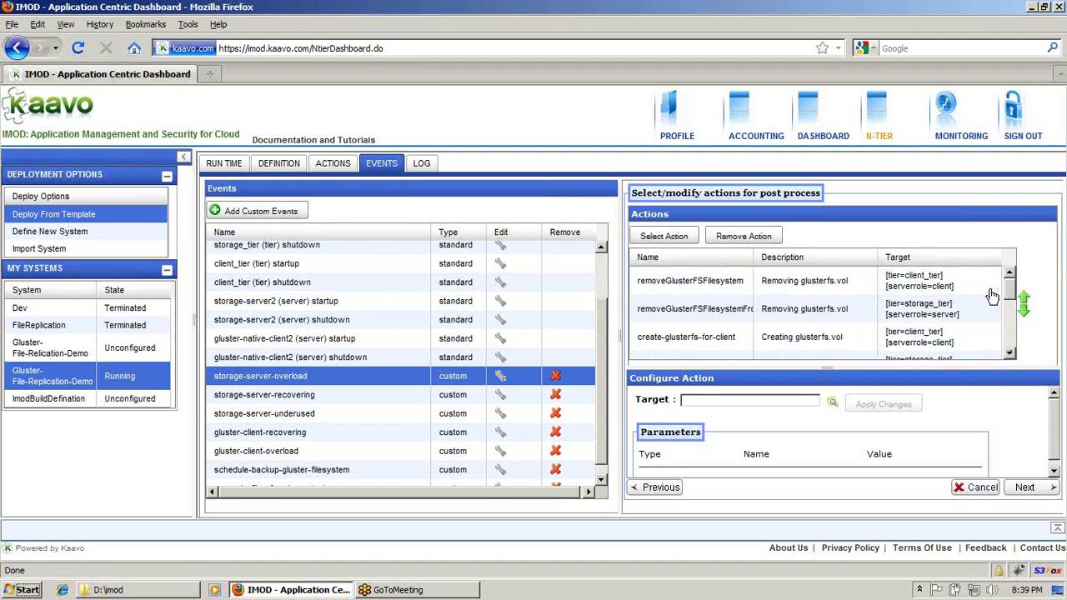
Step: Inspect the target and parameters of the removeGlusterFSFilesystem and removeGlusterFSFilesystemFromServer actions, widening the name column
{"action": "left_click", "coordinate": [683, 292]}
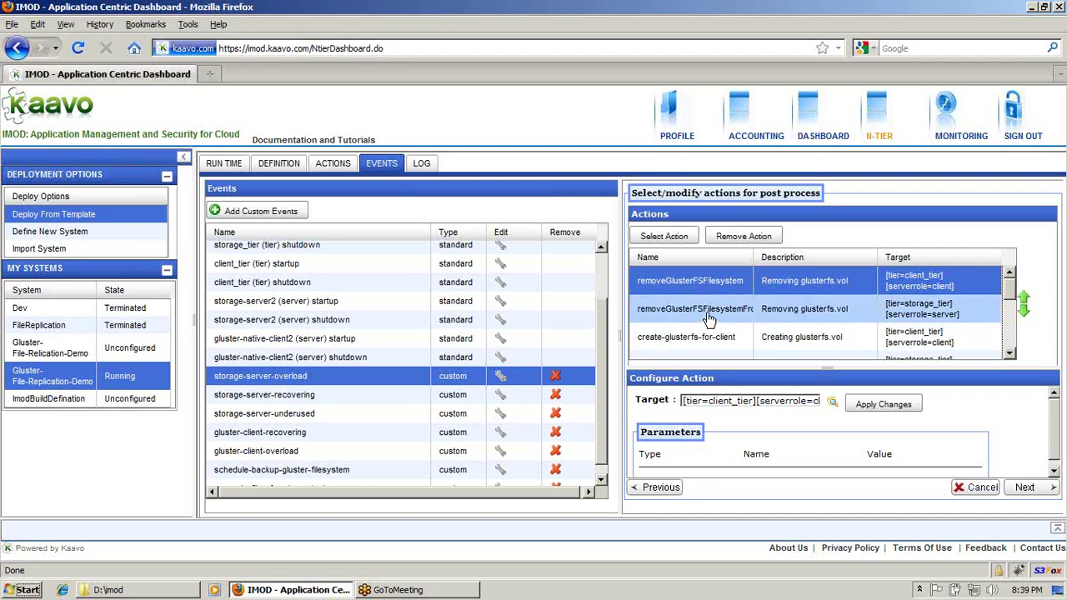
{"action": "left_click", "coordinate": [708, 315]}
{"action": "left_click_drag", "start_coordinate": [752, 260], "coordinate": [796, 260]}
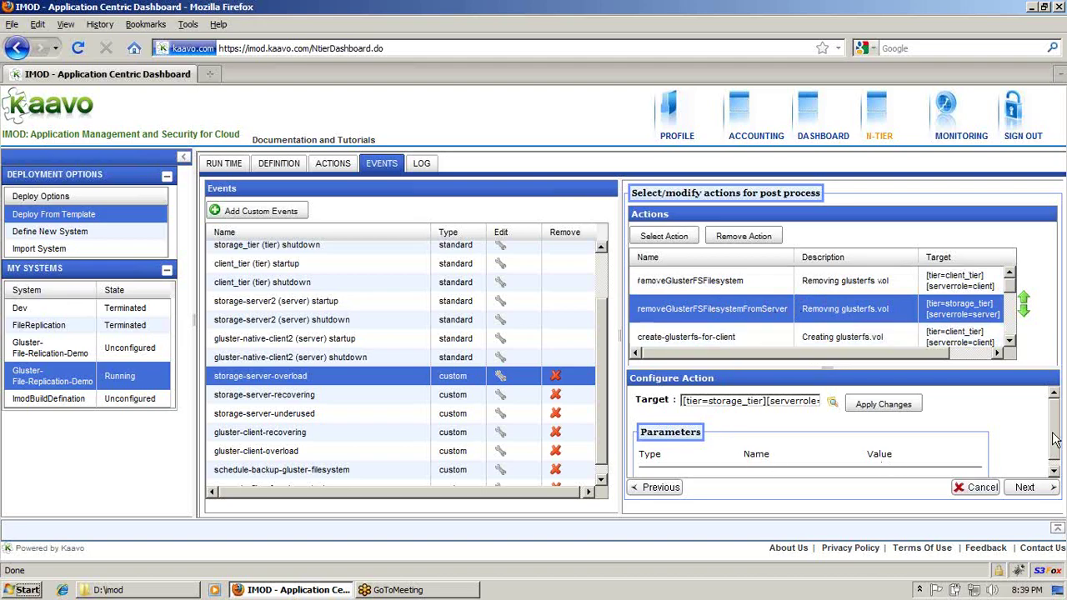
{"action": "scroll", "coordinate": [1053, 463], "scroll_direction": "down", "scroll_amount": 1}
{"action": "scroll", "coordinate": [1053, 463], "scroll_direction": "up", "scroll_amount": 1}
{"action": "scroll", "coordinate": [1054, 441], "scroll_direction": "down", "scroll_amount": 1}
{"action": "scroll", "coordinate": [1054, 442], "scroll_direction": "up", "scroll_amount": 1}
Step: Return to the run-time view, open an SSH console to the first client_tier server in a maximized window and accept its host key
{"action": "left_click", "coordinate": [224, 163]}
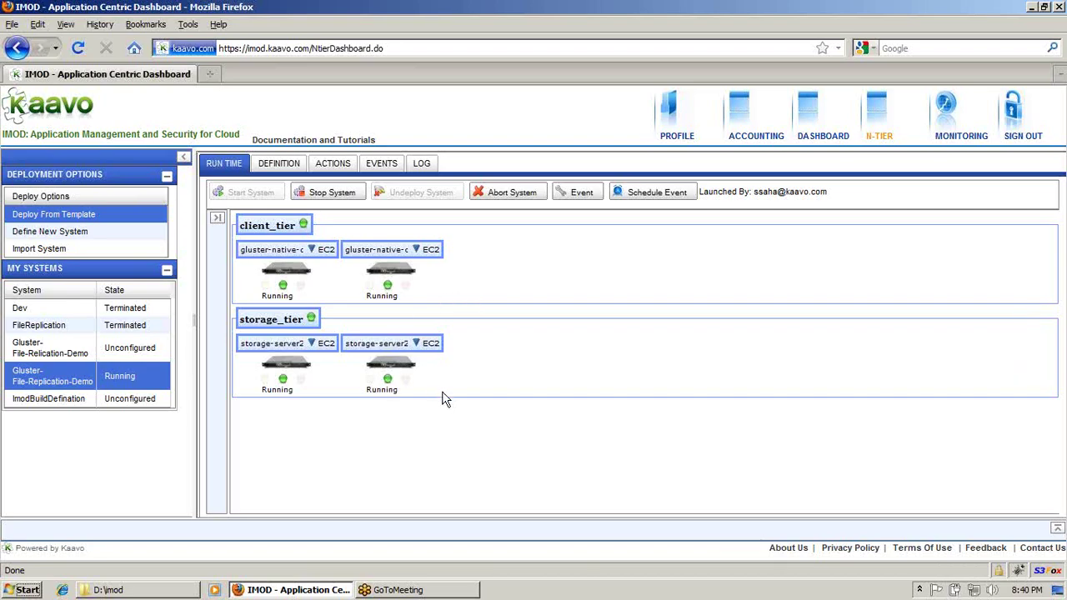
{"action": "left_click", "coordinate": [311, 250]}
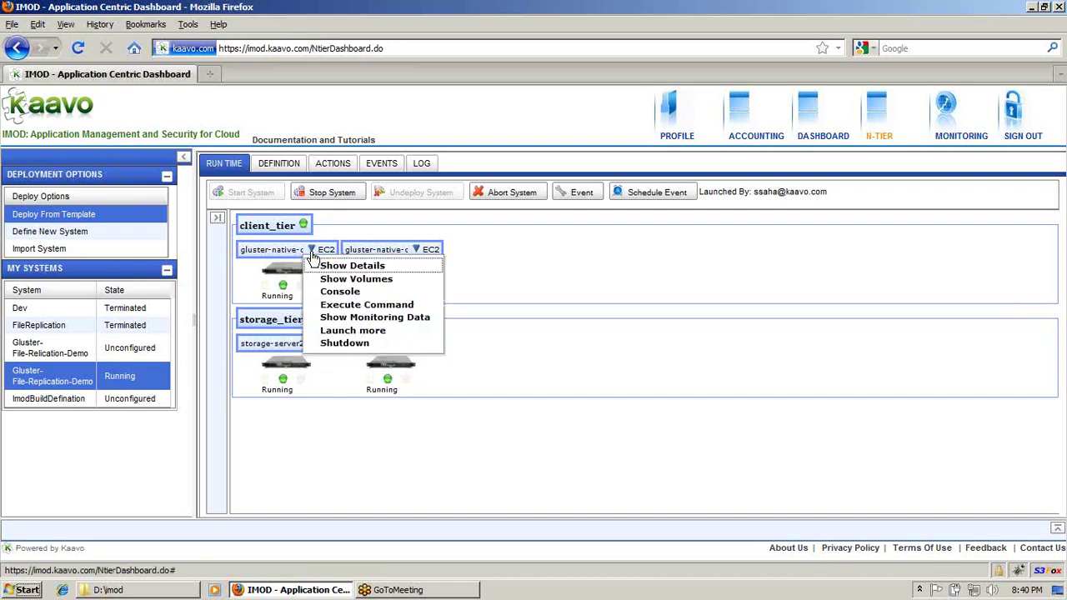
{"action": "left_click", "coordinate": [327, 296]}
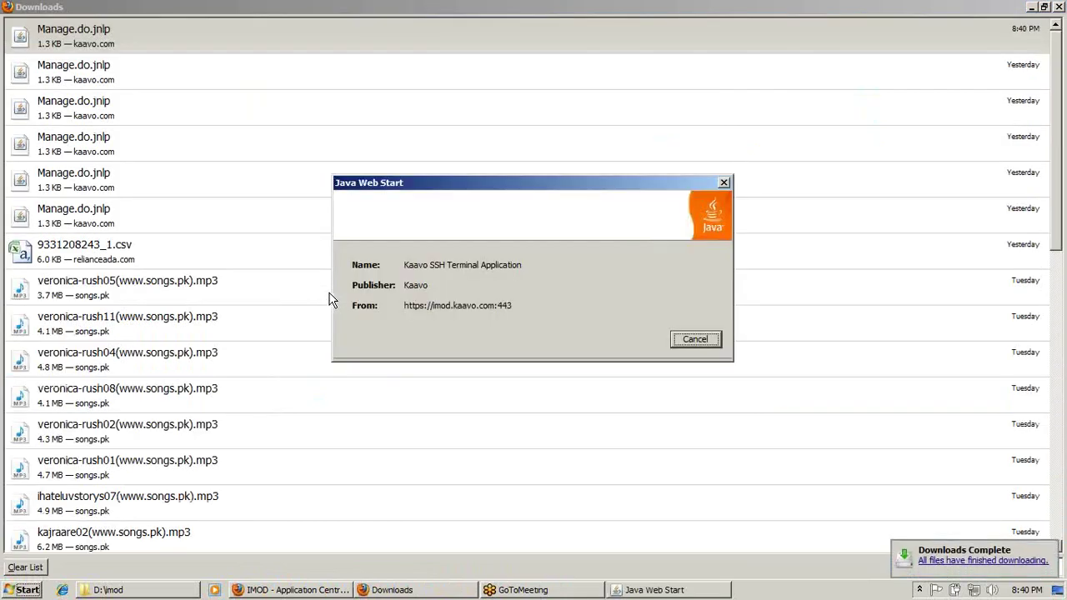
{"action": "left_click", "coordinate": [639, 309]}
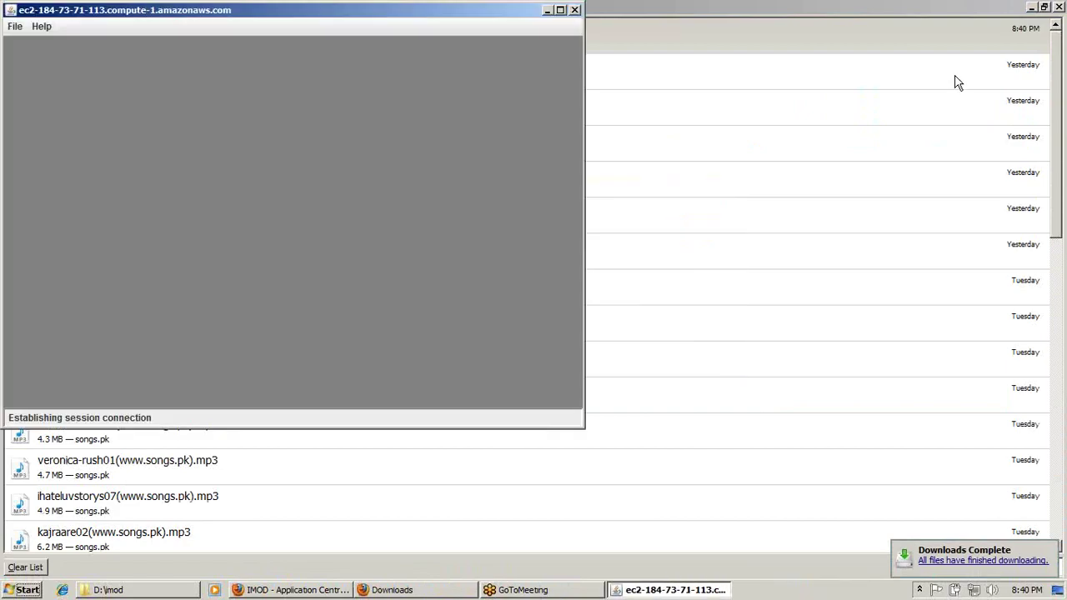
{"action": "left_click", "coordinate": [560, 10]}
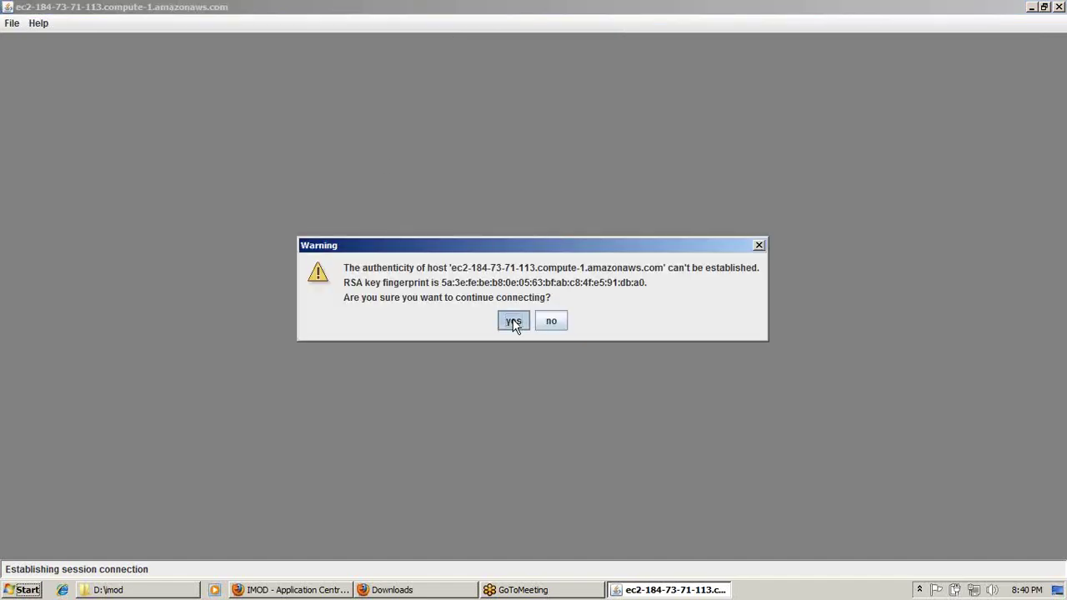
{"action": "left_click", "coordinate": [514, 320]}
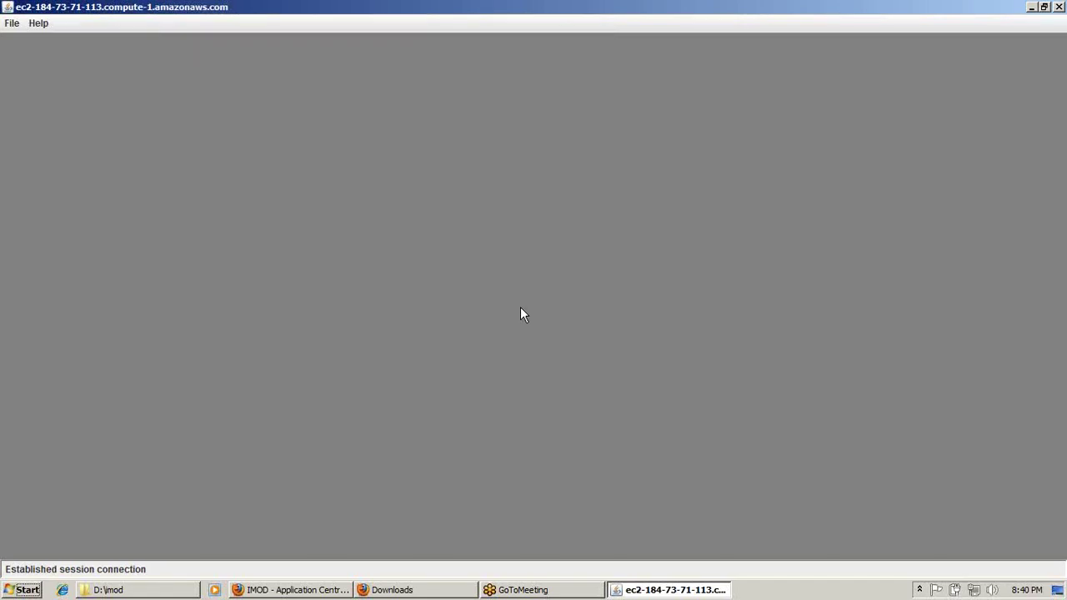
Step: Open a new SSH terminal in the client server's console and maximize it
{"action": "left_click", "coordinate": [12, 23]}
{"action": "left_click", "coordinate": [33, 40]}
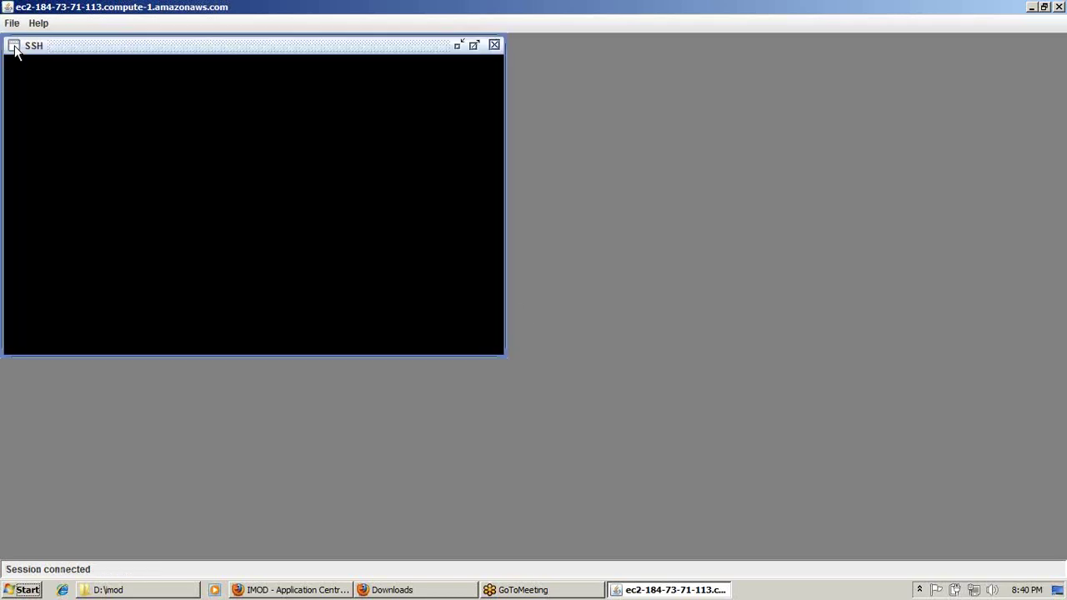
{"action": "left_click", "coordinate": [472, 45]}
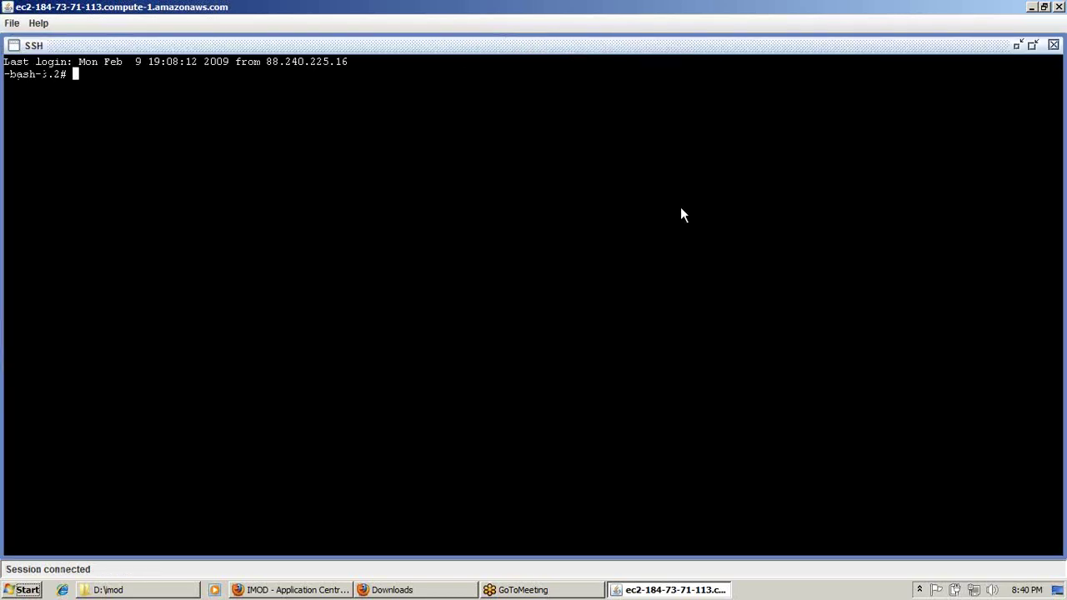
Step: List the client server's running processes with ps aux, and filter them with ps ax | grep gluster
{"action": "type", "text": "ps aux"}
{"action": "key", "text": "Return"}
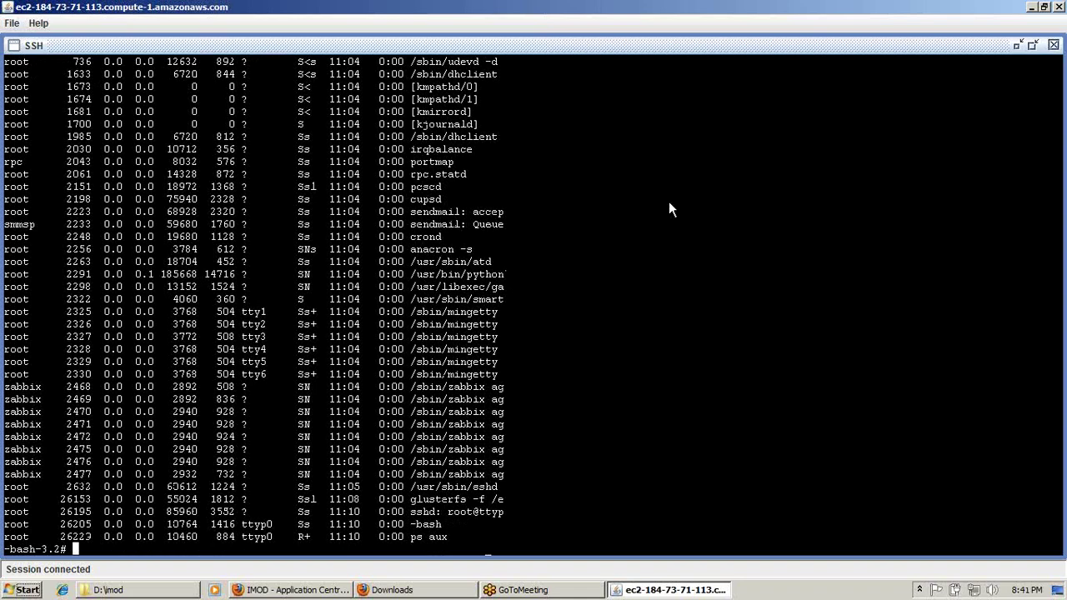
{"action": "key", "text": "Up"}
{"action": "key", "text": "Return"}
{"action": "type", "text": "ps ax | grep gluste"}
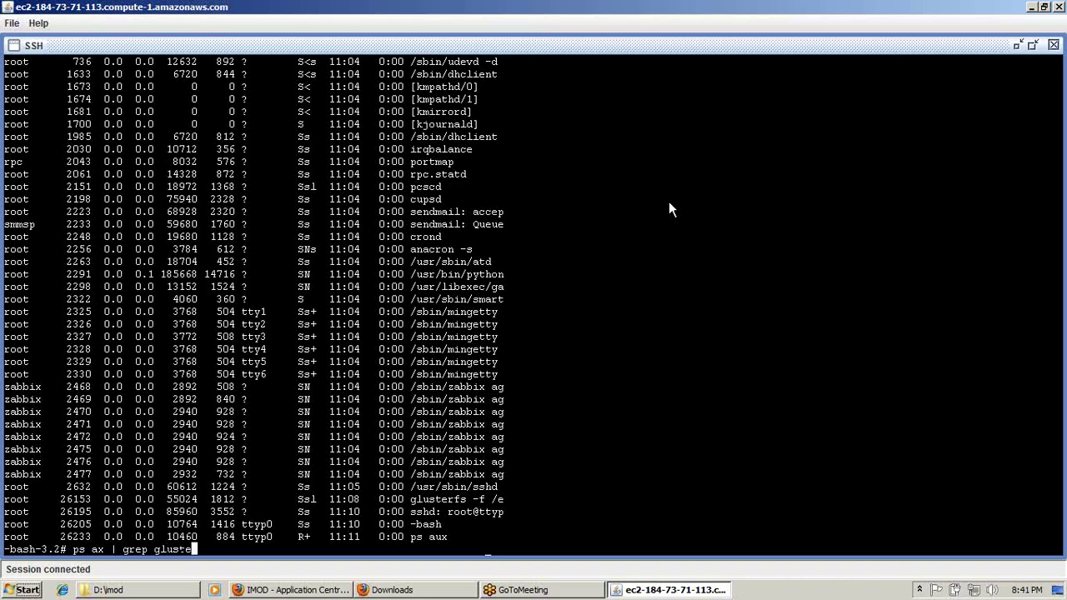
{"action": "type", "text": "r"}
{"action": "key", "text": "Return"}
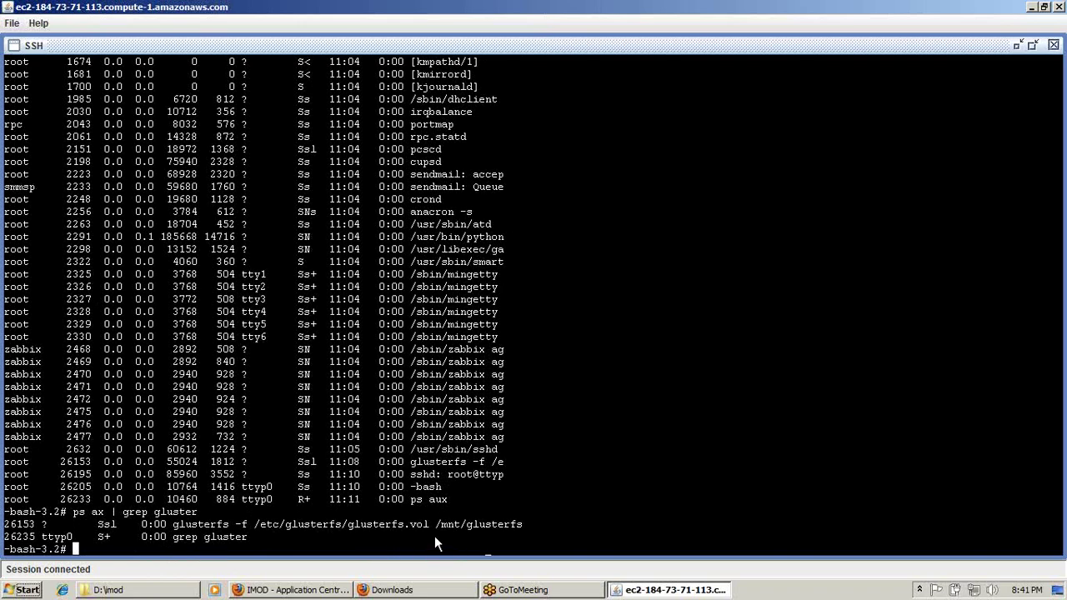
Step: Check the client server's mounted filesystems with df -h and list /mnt/glusterfs with ls -al
{"action": "type", "text": "df -h"}
{"action": "key", "text": "Return"}
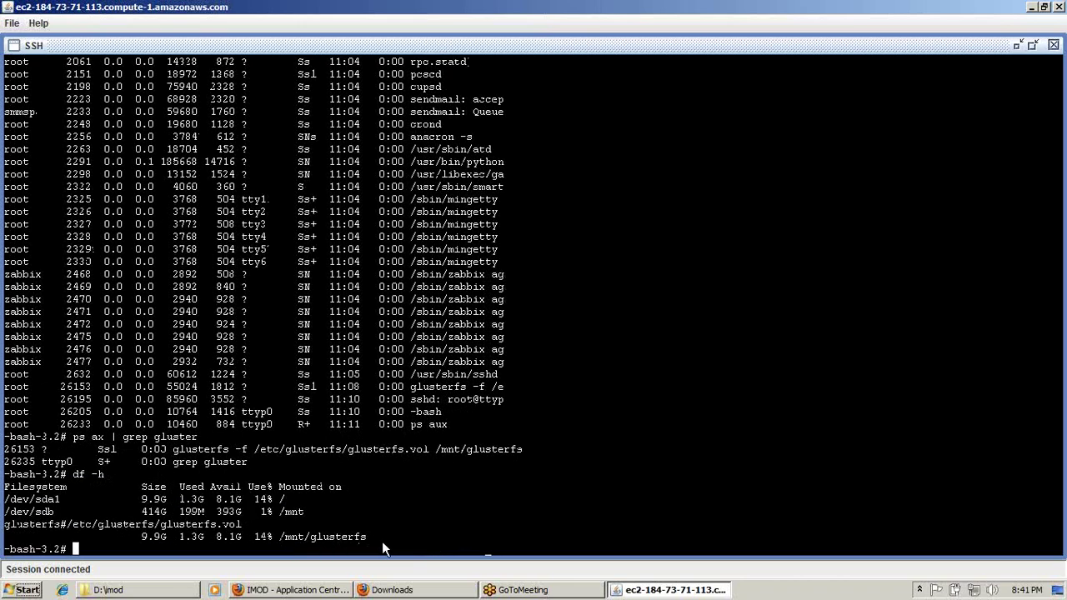
{"action": "type", "text": "ls -al /mnt/glusterfs"}
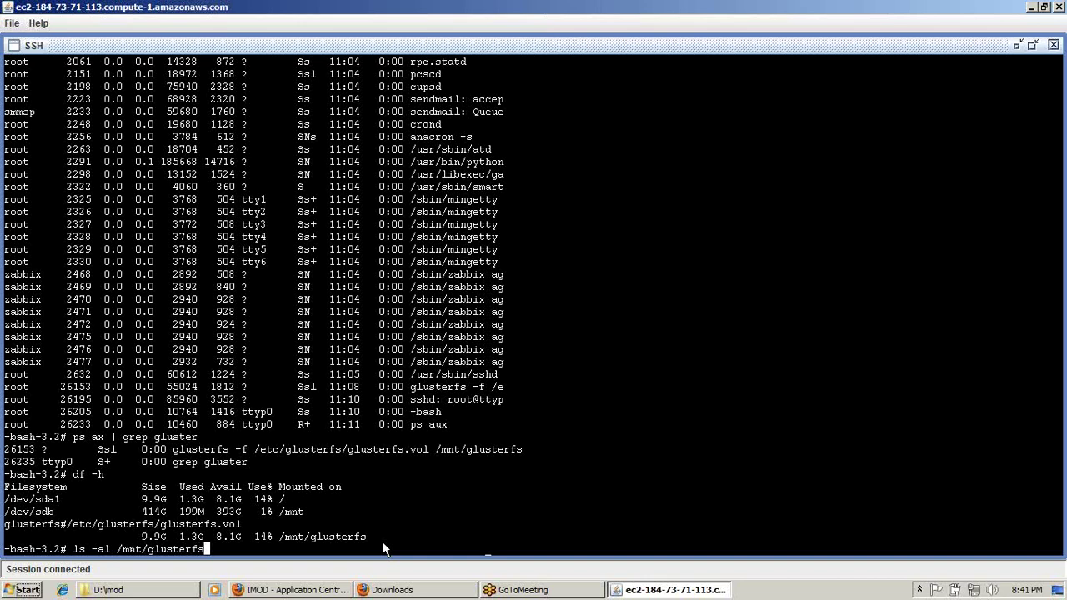
{"action": "key", "text": "Return"}
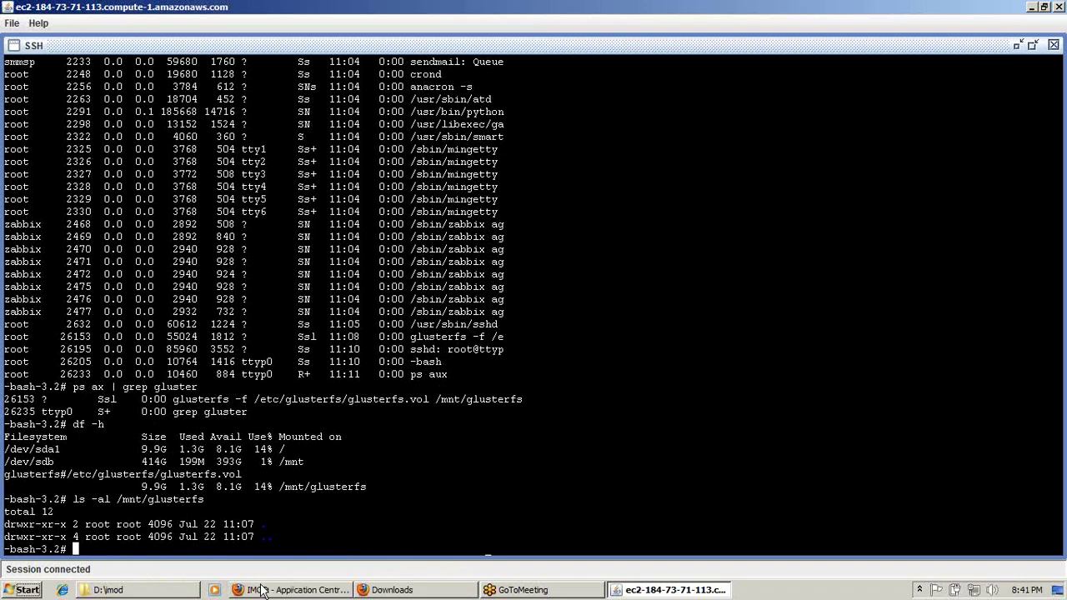
Step: Switch back to the IMOD dashboard, launch the first storage_tier server's console and allow the Kaavo SSH Terminal Application to run
{"action": "left_click", "coordinate": [321, 590]}
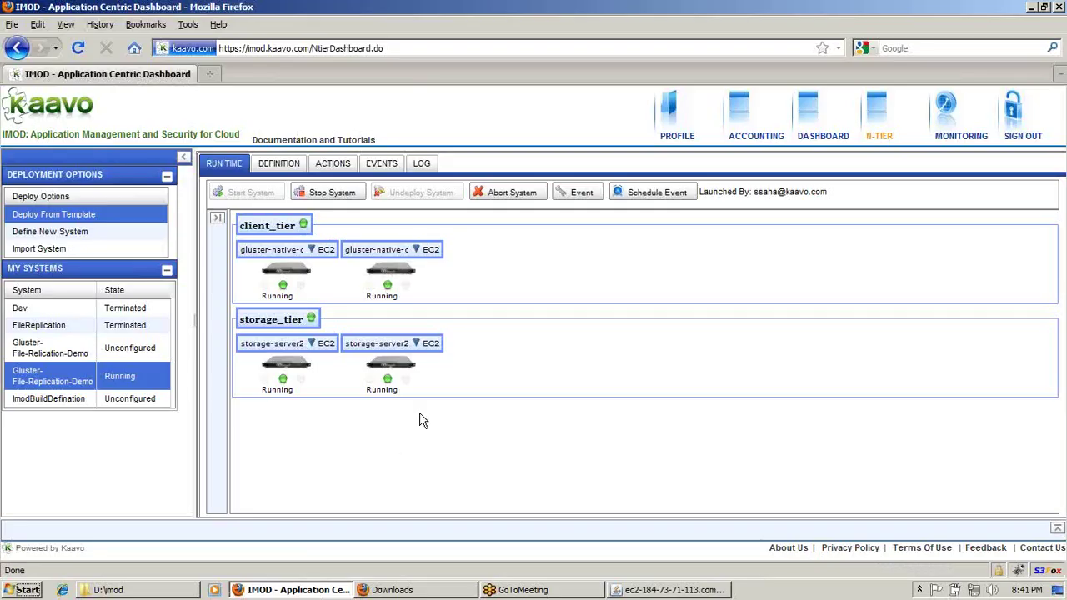
{"action": "left_click", "coordinate": [311, 344]}
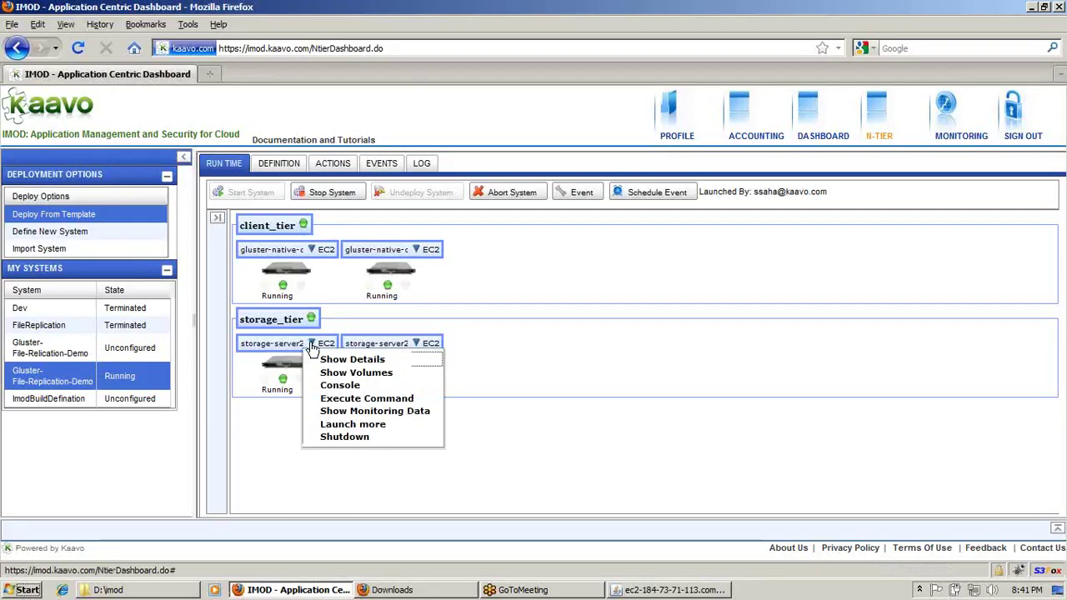
{"action": "left_click", "coordinate": [333, 387]}
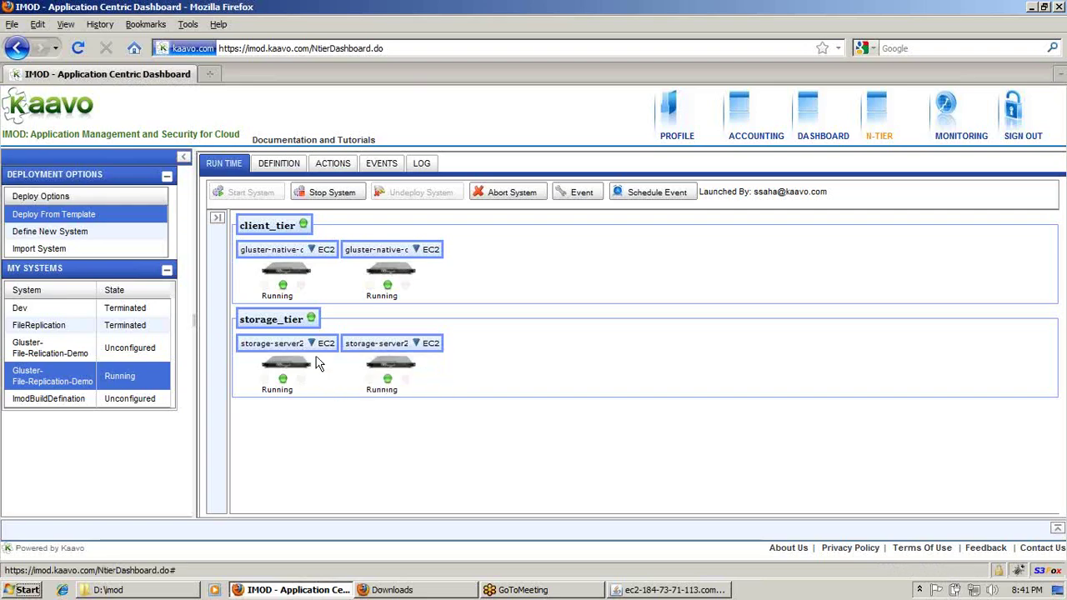
{"action": "left_click", "coordinate": [313, 345]}
{"action": "left_click", "coordinate": [334, 385]}
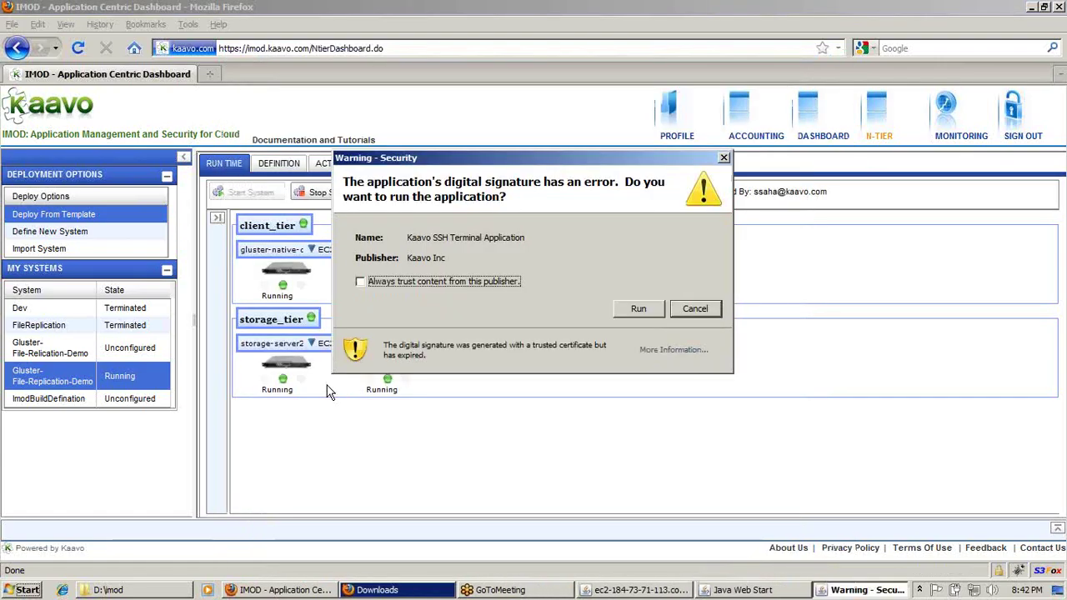
{"action": "left_click", "coordinate": [637, 309]}
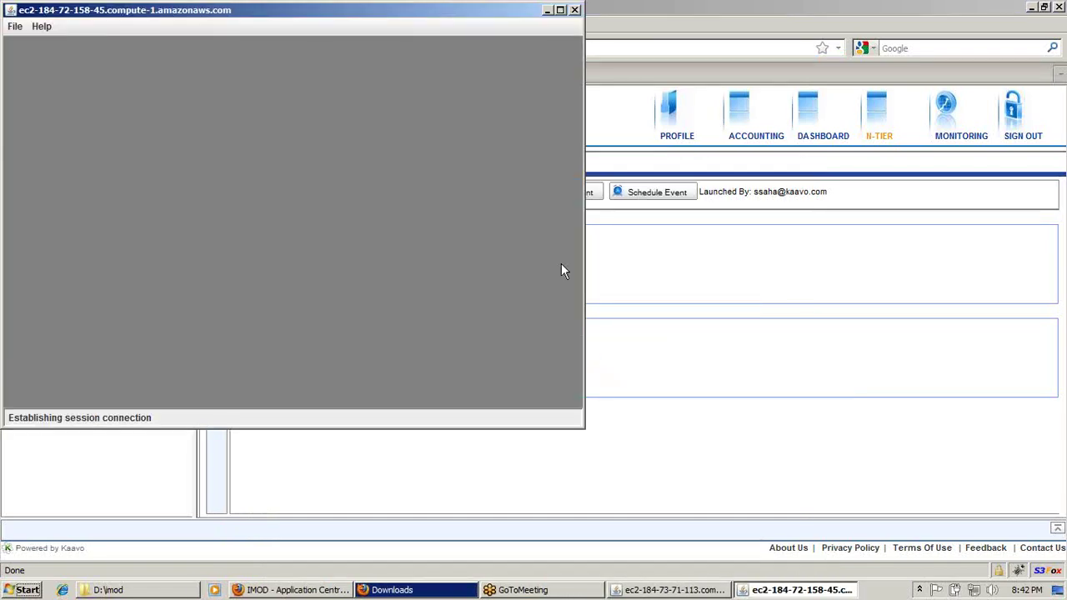
Step: Maximize the storage server's console window, establish the session and open a maximized SSH terminal in it
{"action": "left_click", "coordinate": [560, 9]}
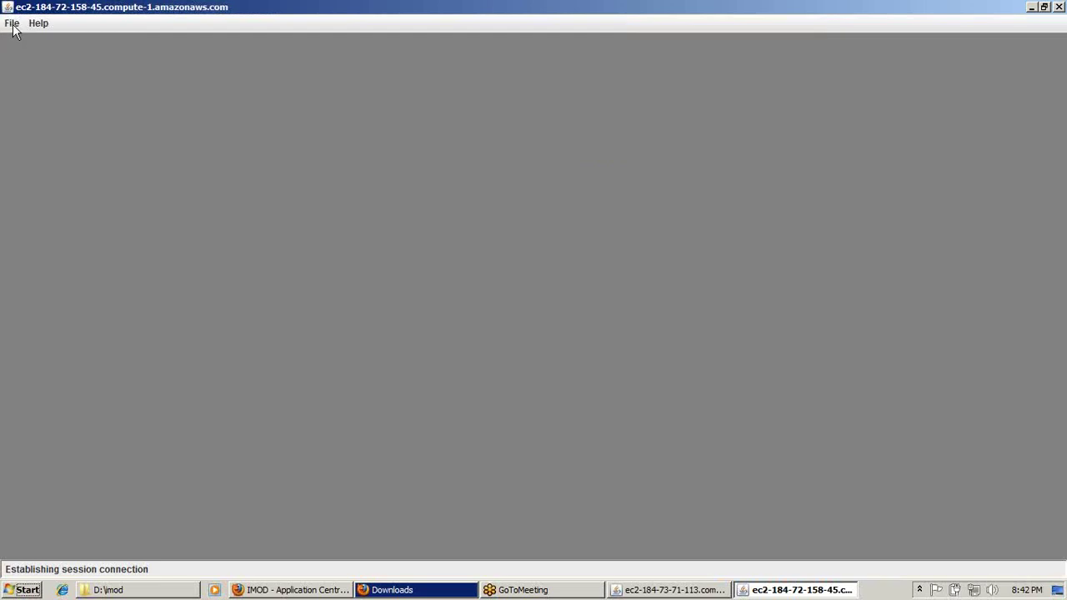
{"action": "left_click", "coordinate": [513, 322]}
{"action": "left_click", "coordinate": [10, 25]}
{"action": "left_click", "coordinate": [14, 42]}
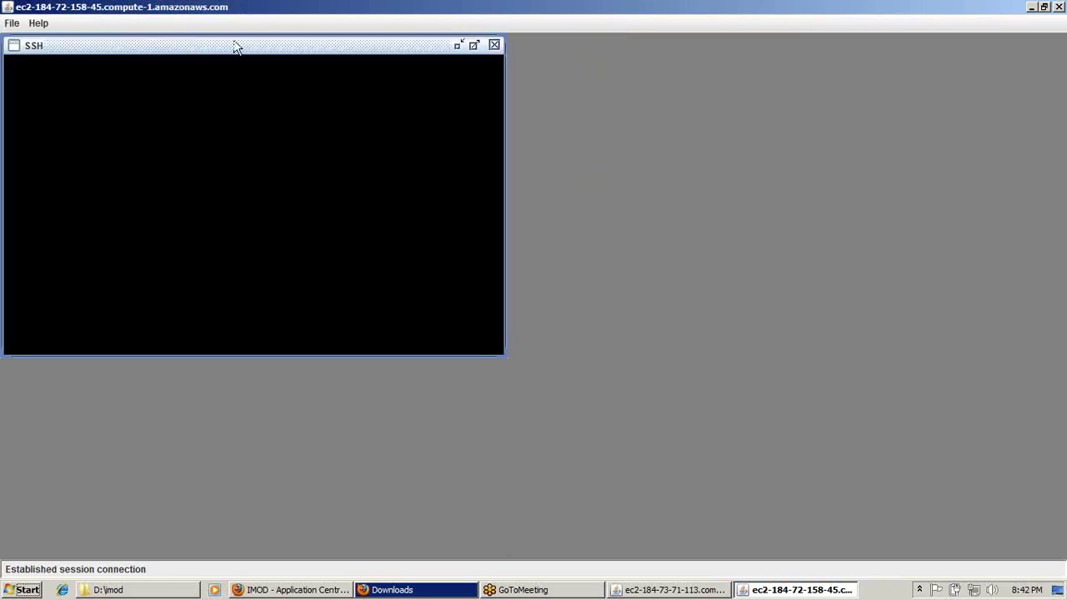
{"action": "left_click", "coordinate": [472, 43]}
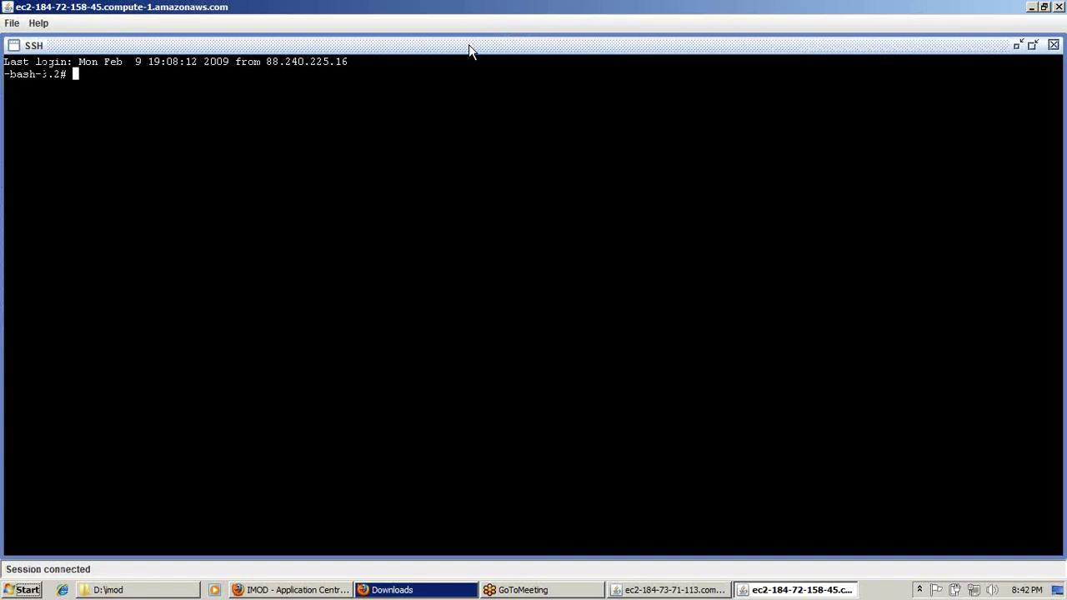
Step: Check the storage server's Gluster processes with ps ax | grep gluster and list /data/export with ls -al
{"action": "type", "text": "ps ax | grep gluster"}
{"action": "key", "text": "Return"}
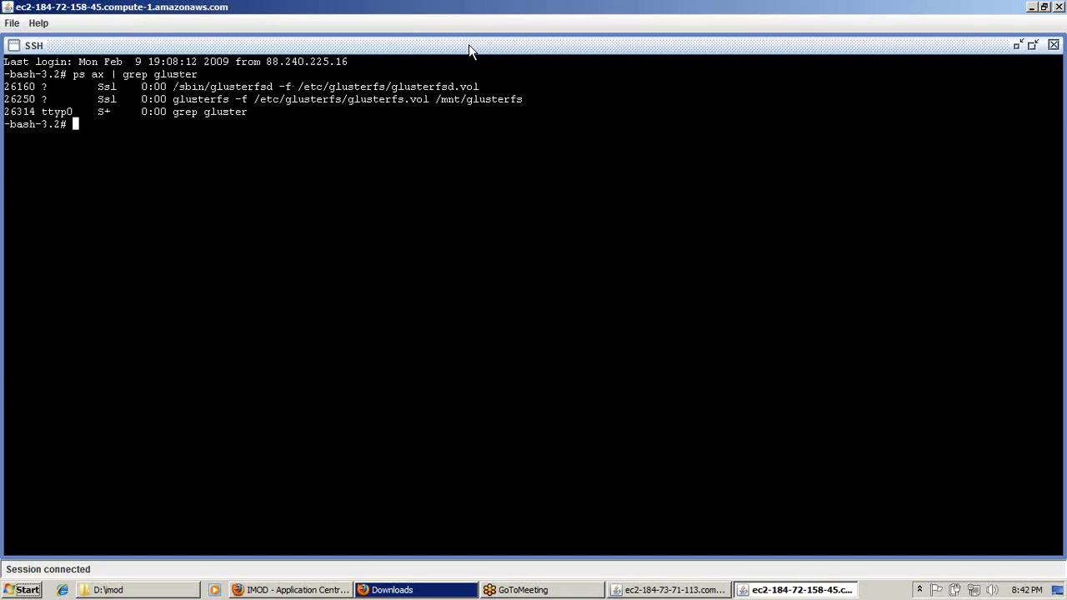
{"action": "type", "text": "ls -al /data/export"}
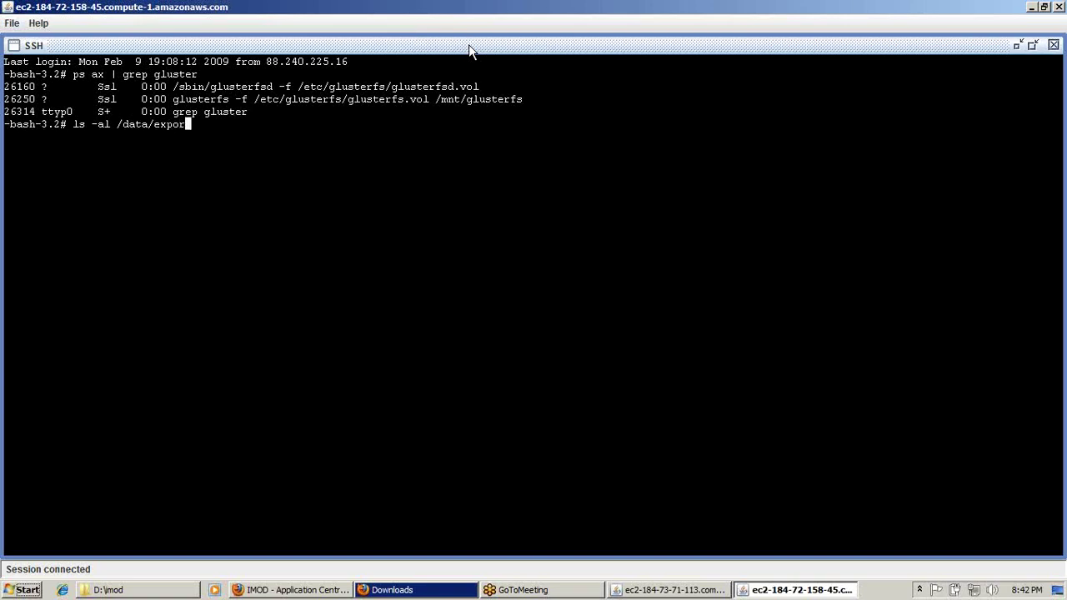
{"action": "key", "text": "Return"}
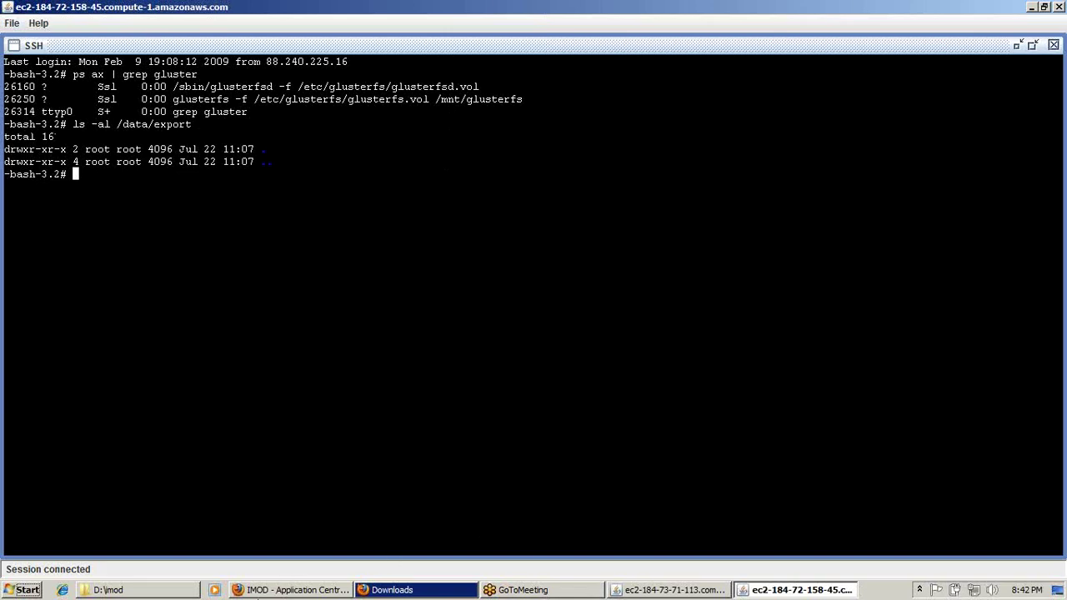
Step: Return to the IMOD dashboard and fire the generate-files-for-stress-test event on the Gluster-File-Replication-Demo system
{"action": "left_click", "coordinate": [287, 588]}
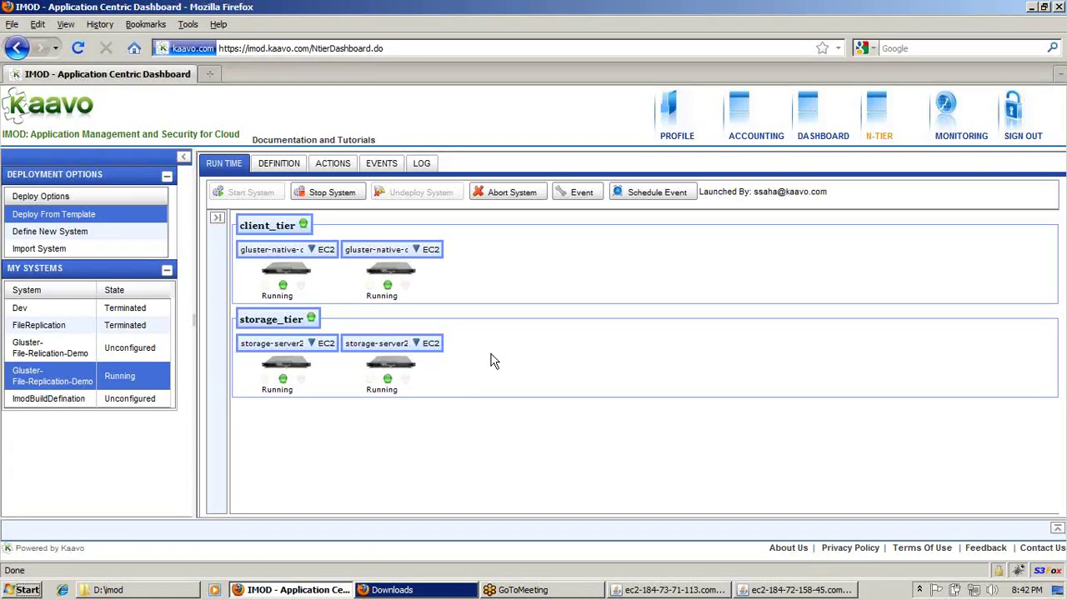
{"action": "left_click", "coordinate": [583, 193]}
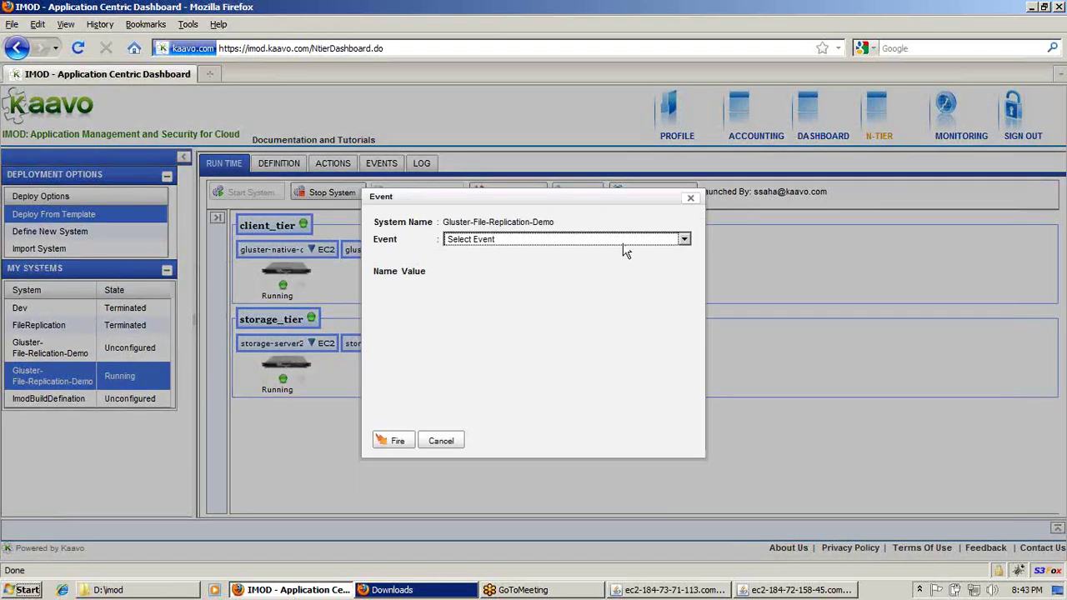
{"action": "left_click", "coordinate": [621, 240]}
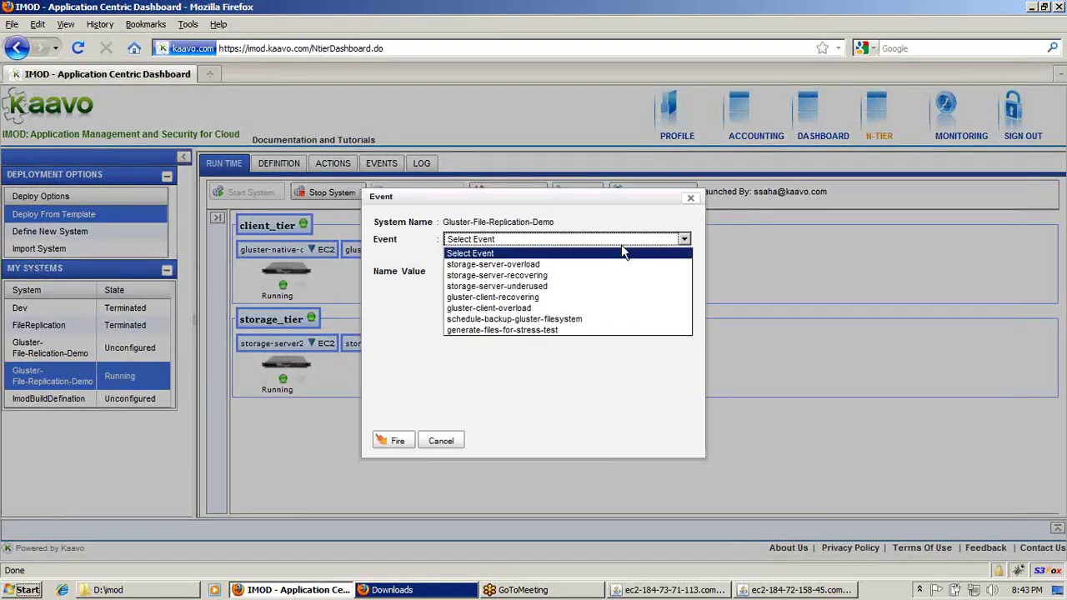
{"action": "left_click", "coordinate": [620, 330]}
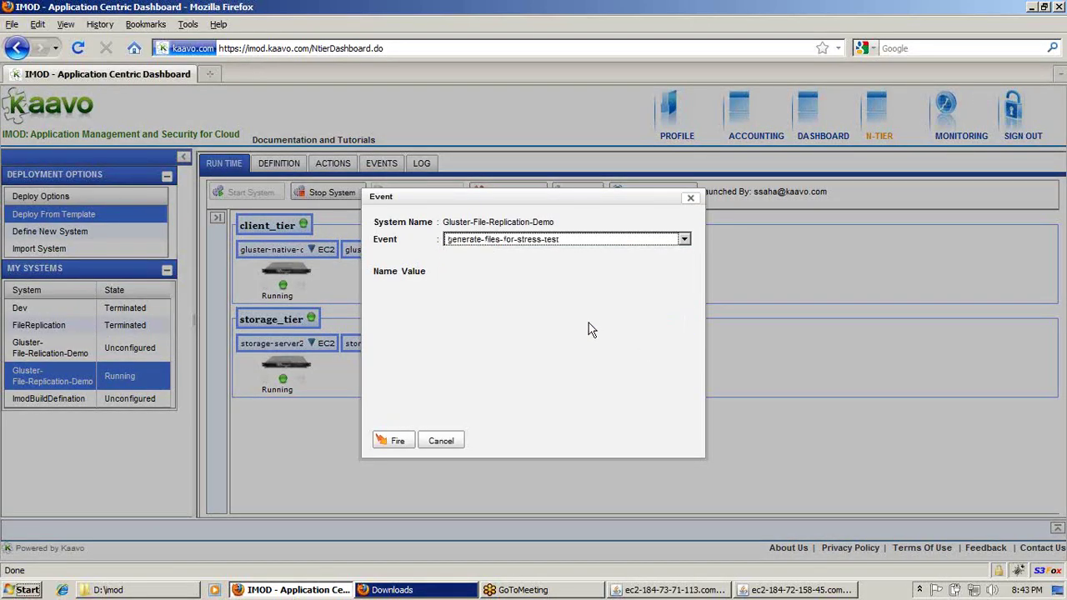
{"action": "left_click", "coordinate": [397, 443]}
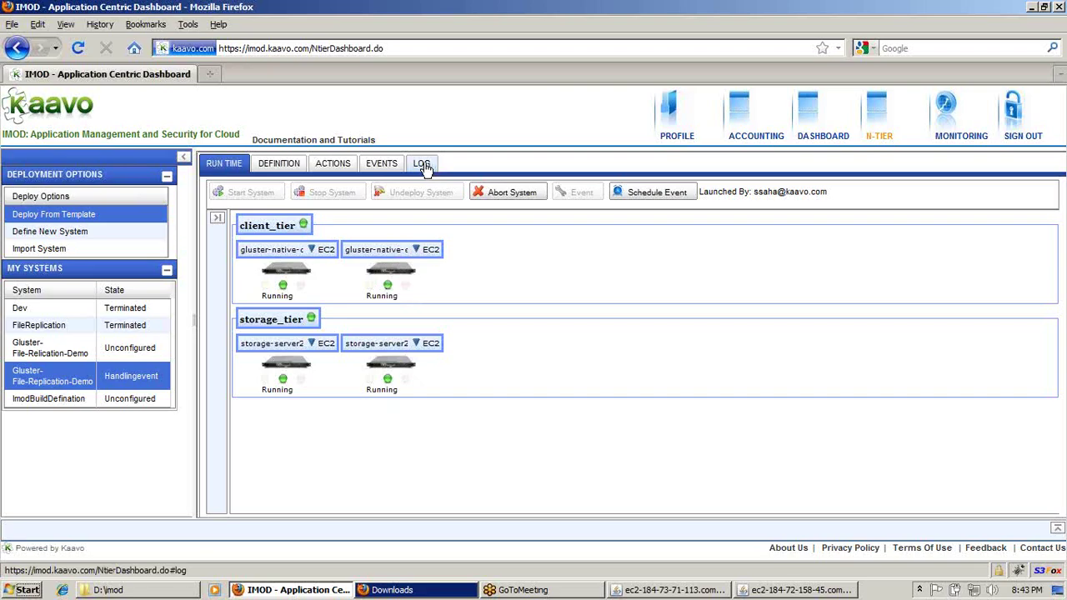
Step: Review the system's log for the stress-test event's progress, refreshing it and checking the run-time view
{"action": "left_click", "coordinate": [422, 164]}
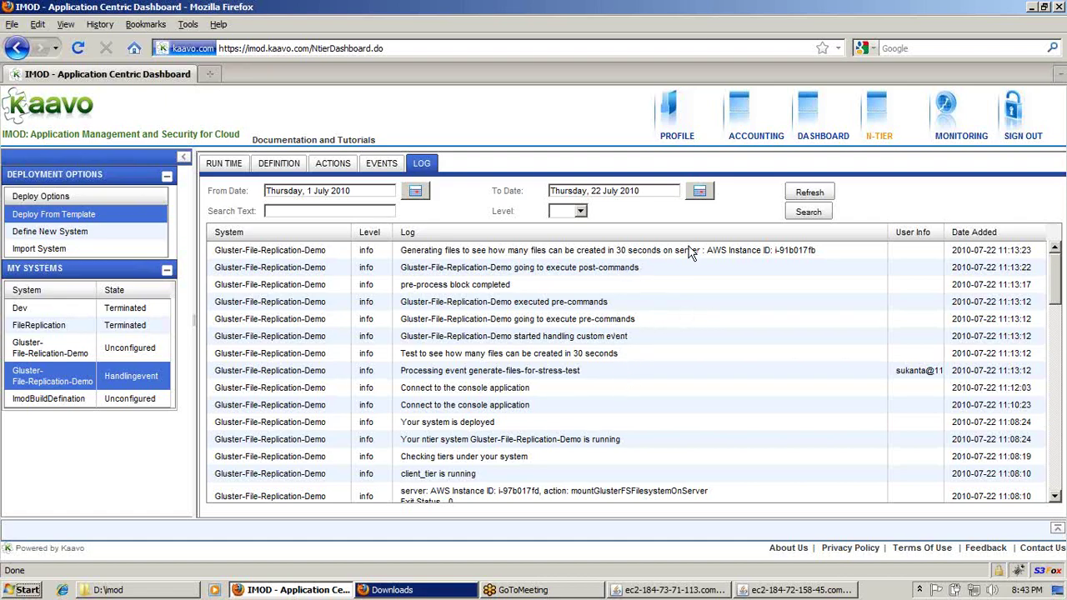
{"action": "left_click", "coordinate": [809, 192]}
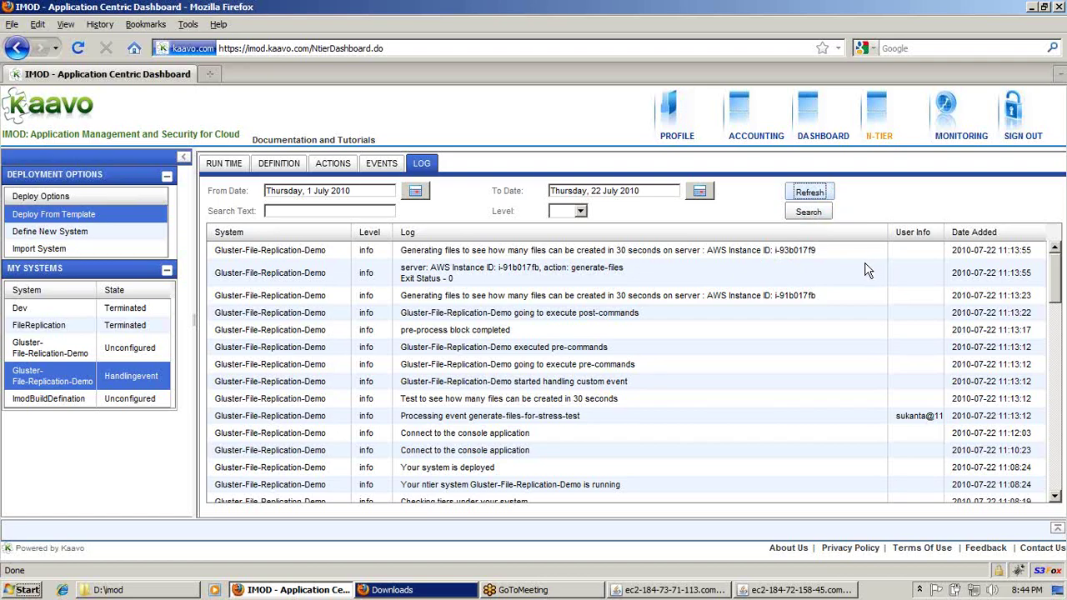
{"action": "left_click", "coordinate": [240, 167]}
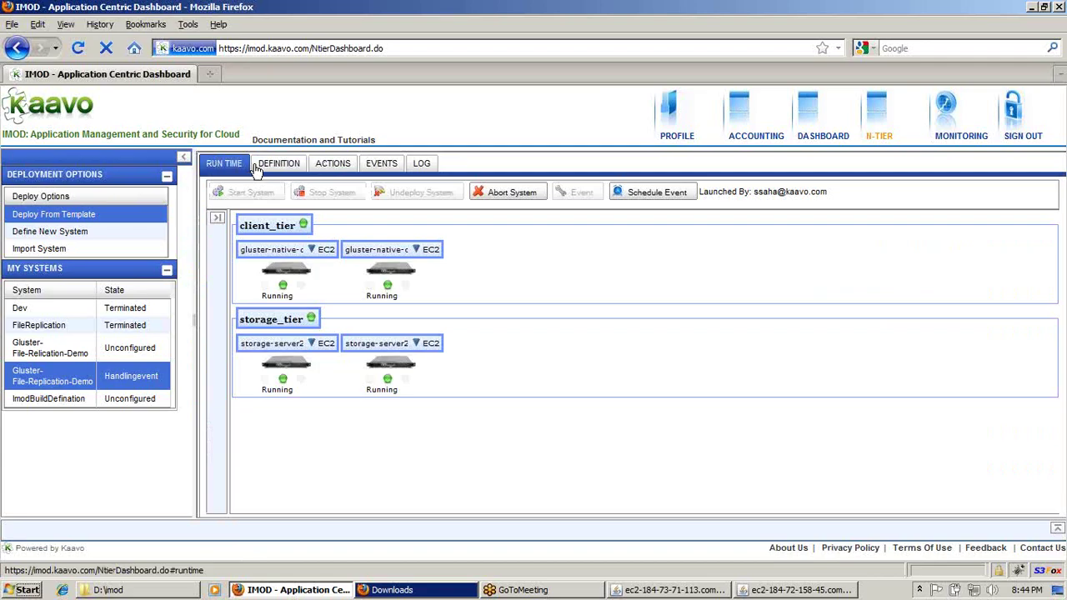
{"action": "left_click", "coordinate": [423, 166]}
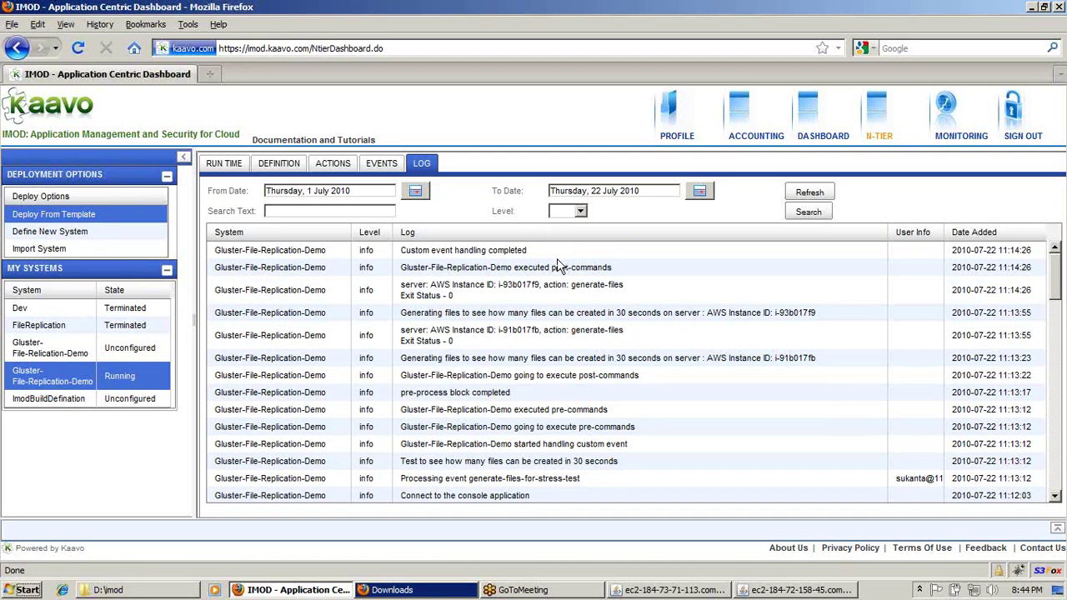
Step: Switch to the client server's SSH console and list /mnt/glusterfs again with ls -al
{"action": "left_click", "coordinate": [655, 595]}
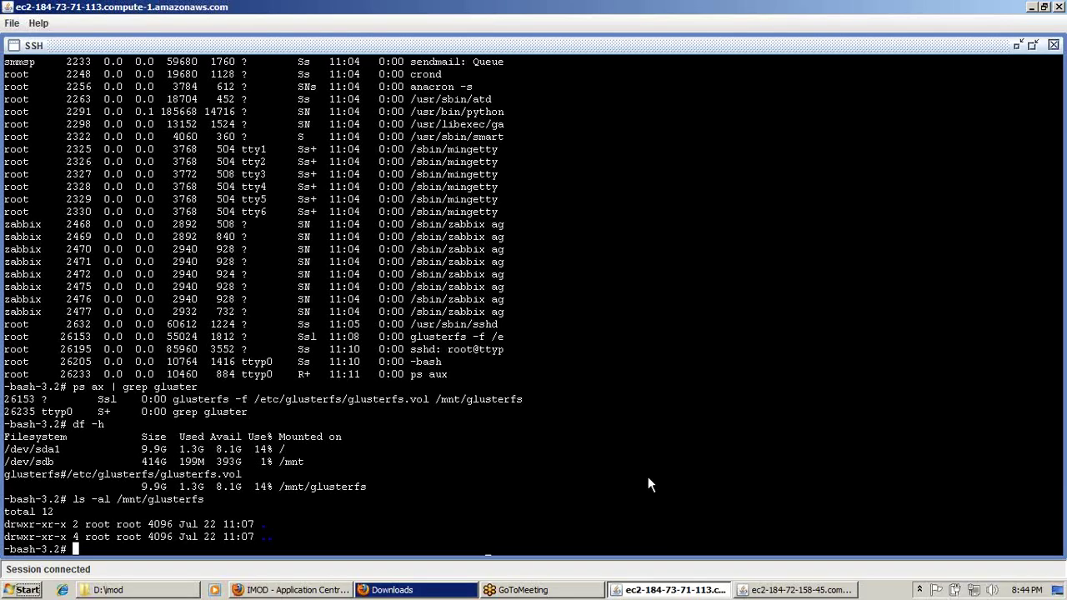
{"action": "key", "text": "Up"}
{"action": "key", "text": "Return"}
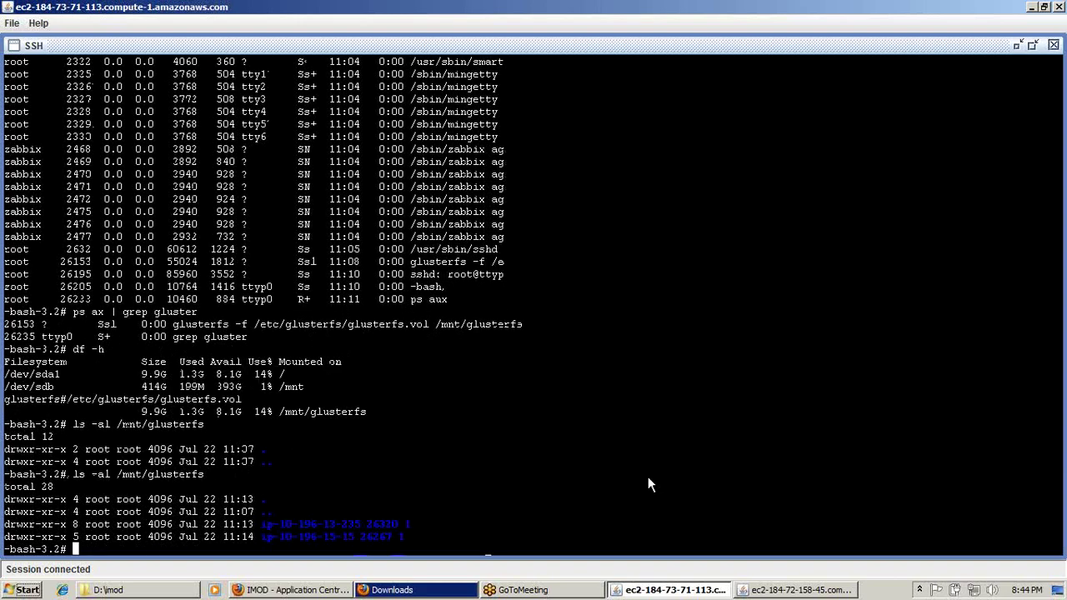
{"action": "key", "text": "Up"}
{"action": "type", "text": "/"}
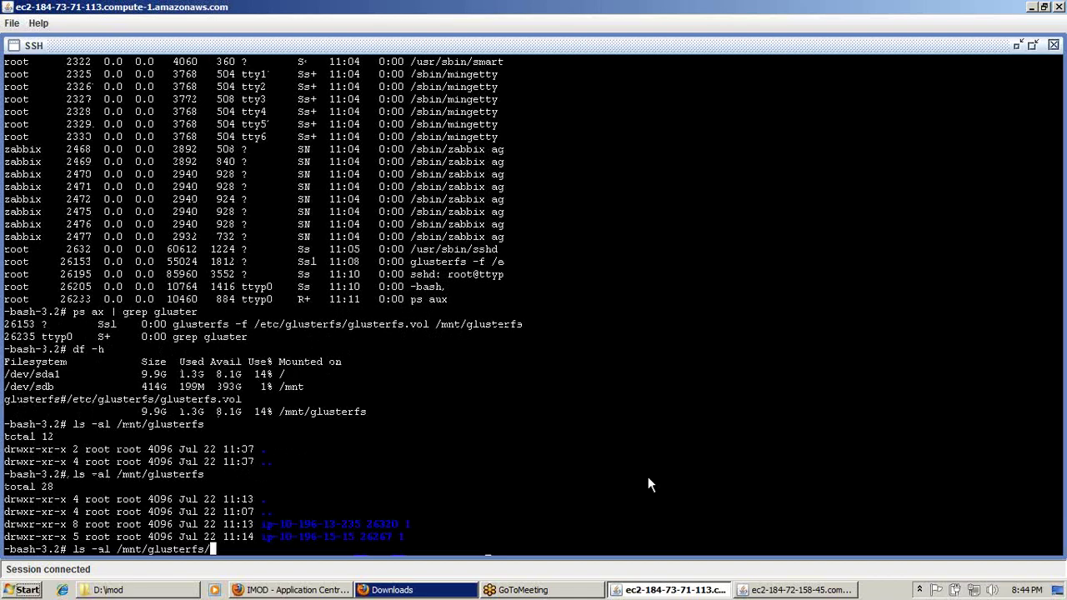
{"action": "type", "text": "ip"}
{"action": "key", "text": "Tab"}
{"action": "type", "text": "3-235"}
{"action": "key", "text": "BackSpace"}
{"action": "key", "text": "BackSpace"}
{"action": "key", "text": "BackSpace"}
{"action": "key", "text": "BackSpace"}
{"action": "key", "text": "BackSpace"}
{"action": "type", "text": "3"}
{"action": "key", "text": "Tab"}
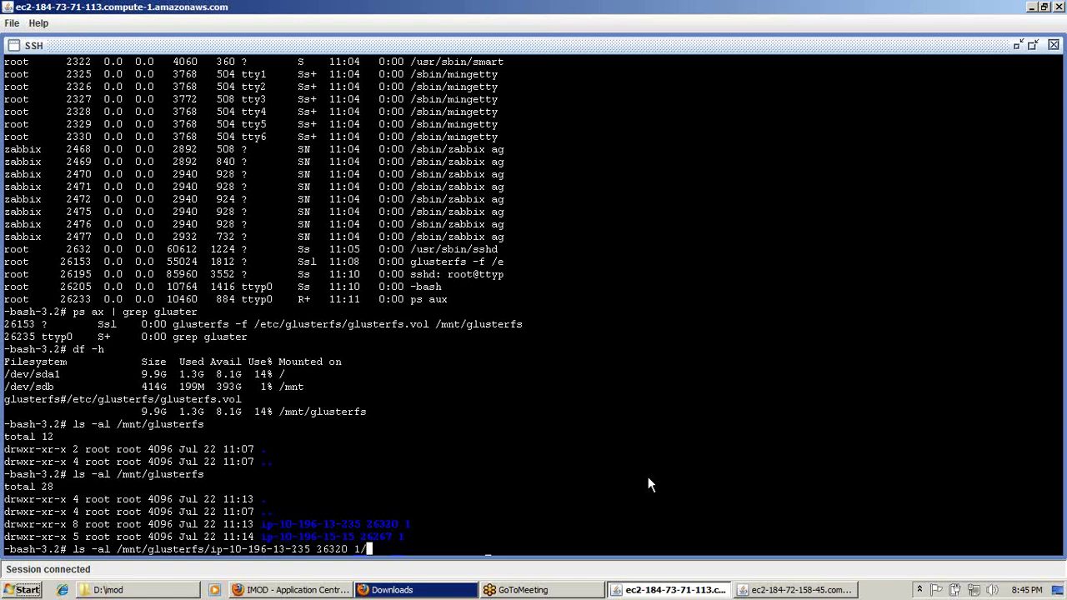
{"action": "type", "text": "dir."}
{"action": "key", "text": "Tab"}
{"action": "key", "text": "Return"}
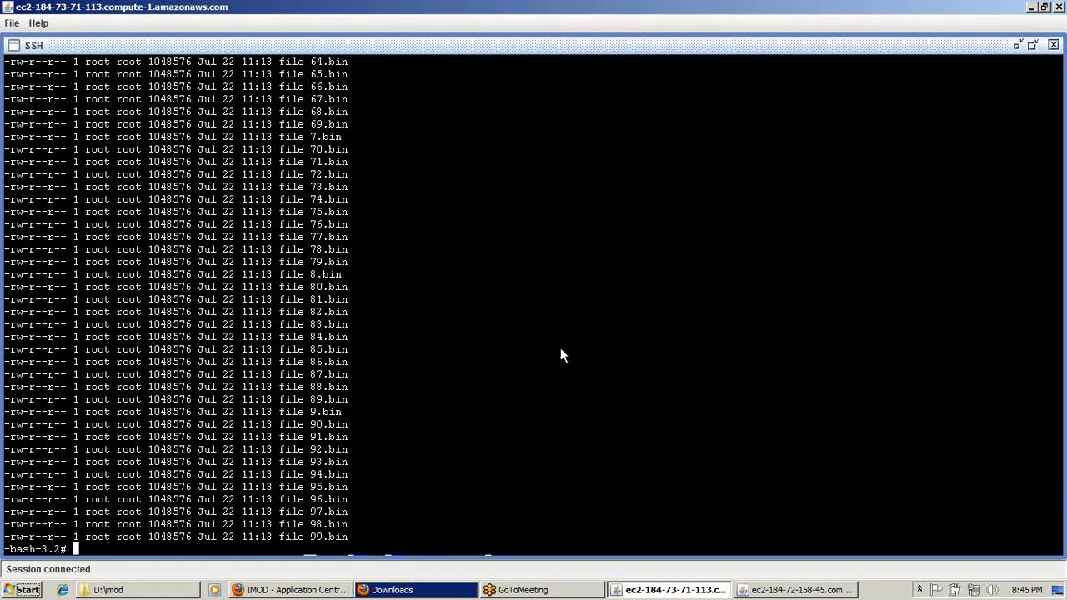
{"action": "left_click", "coordinate": [781, 594]}
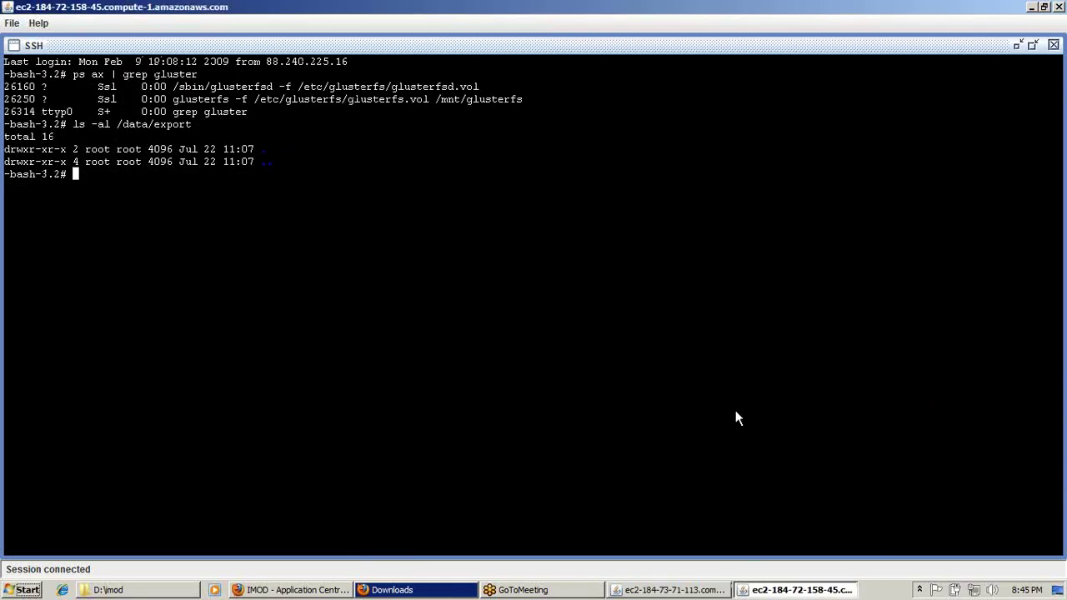
{"action": "key", "text": "Up"}
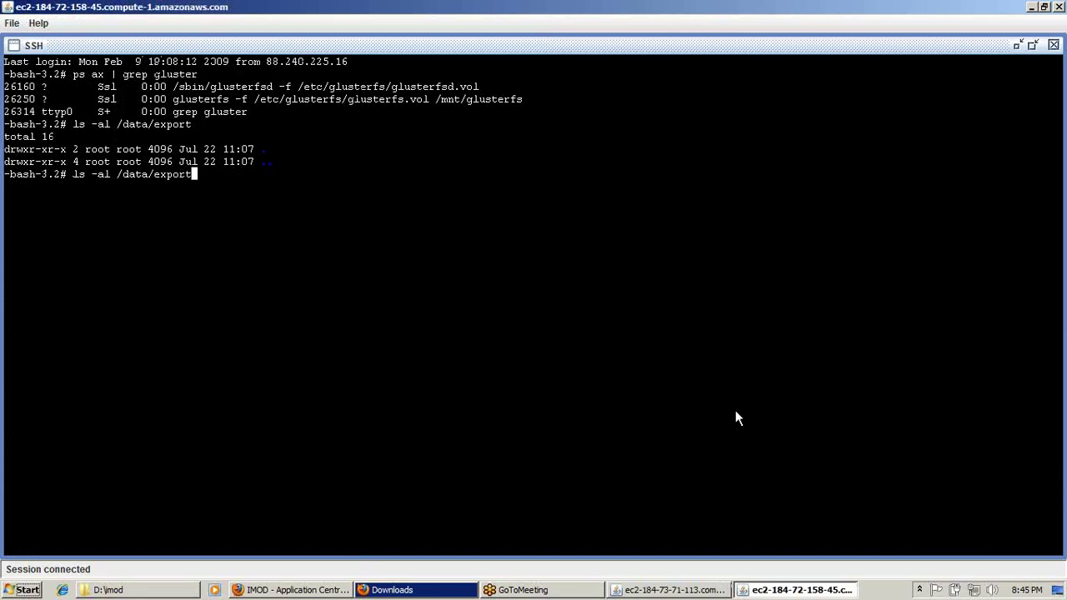
{"action": "key", "text": "Return"}
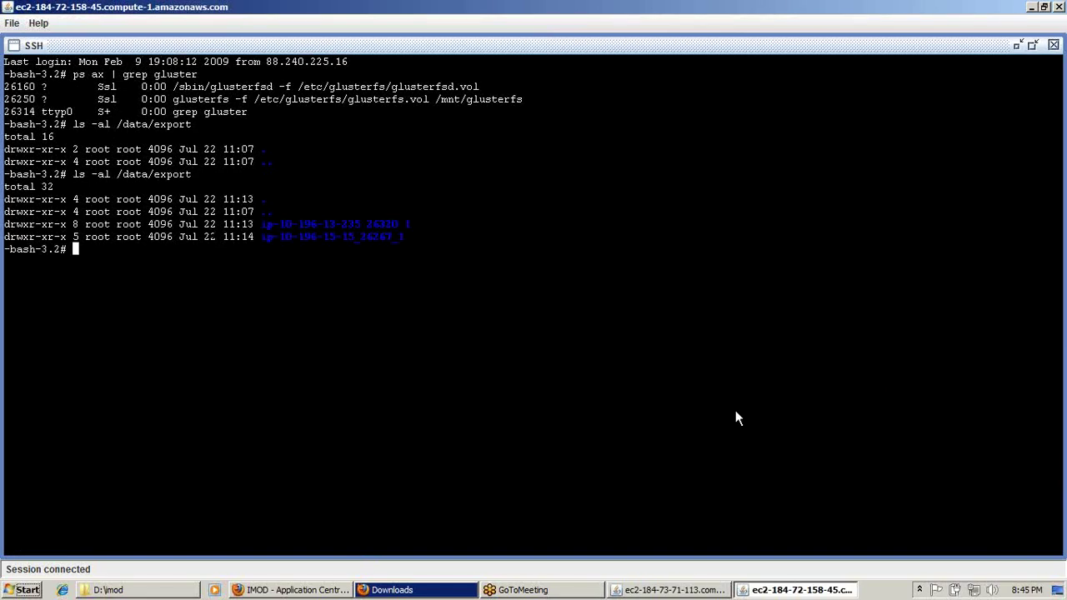
{"action": "key", "text": "Up"}
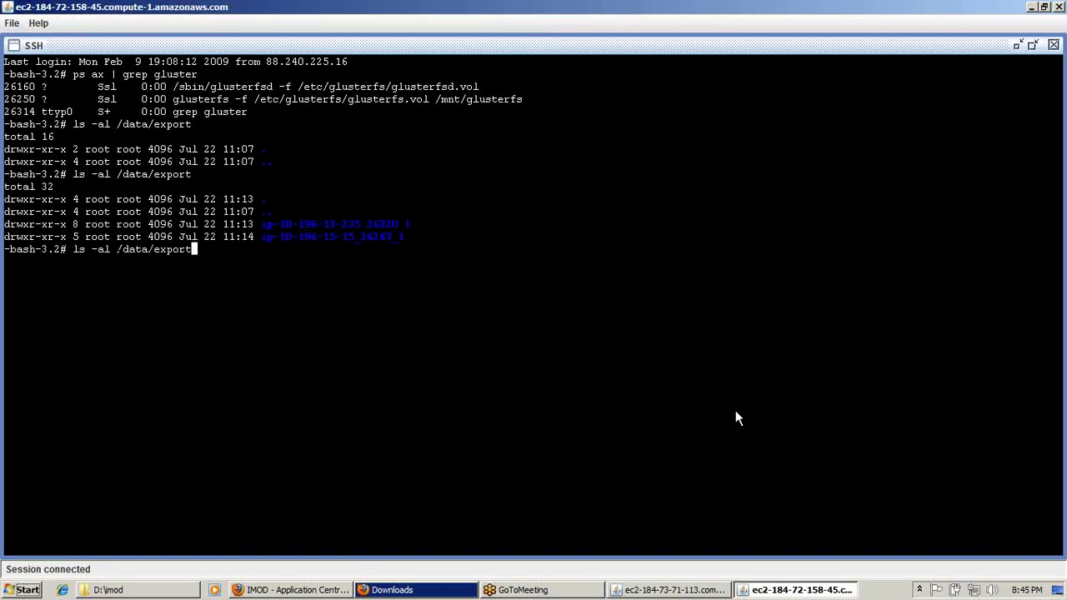
{"action": "type", "text": "/"}
{"action": "type", "text": "ip"}
{"action": "key", "text": "Tab"}
{"action": "type", "text": "3"}
{"action": "key", "text": "Tab"}
{"action": "type", "text": "dir "}
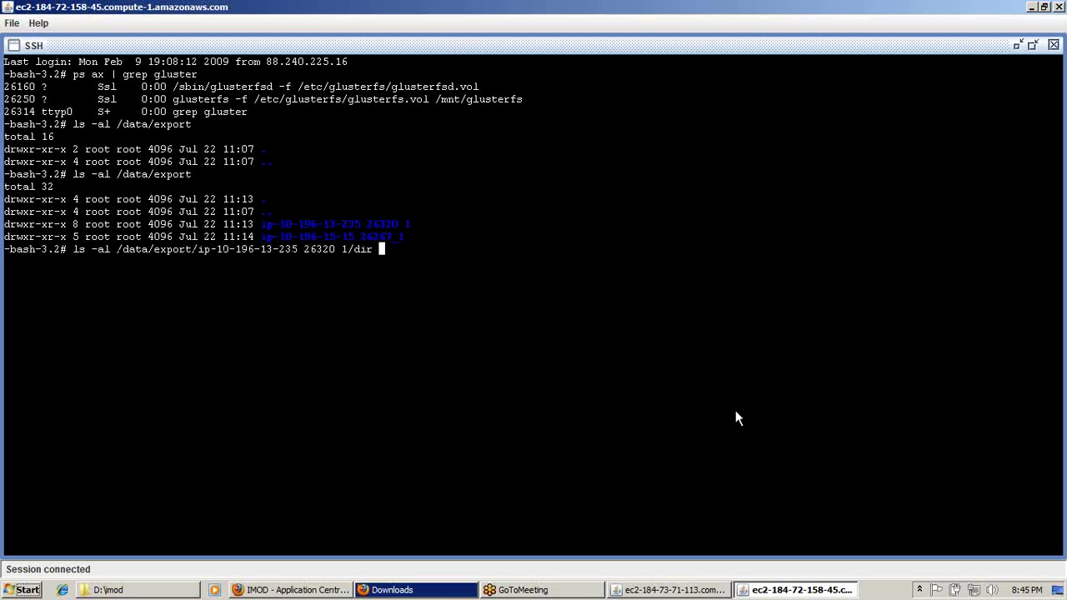
{"action": "type", "text": "1"}
{"action": "key", "text": "Tab"}
{"action": "key", "text": "Return"}
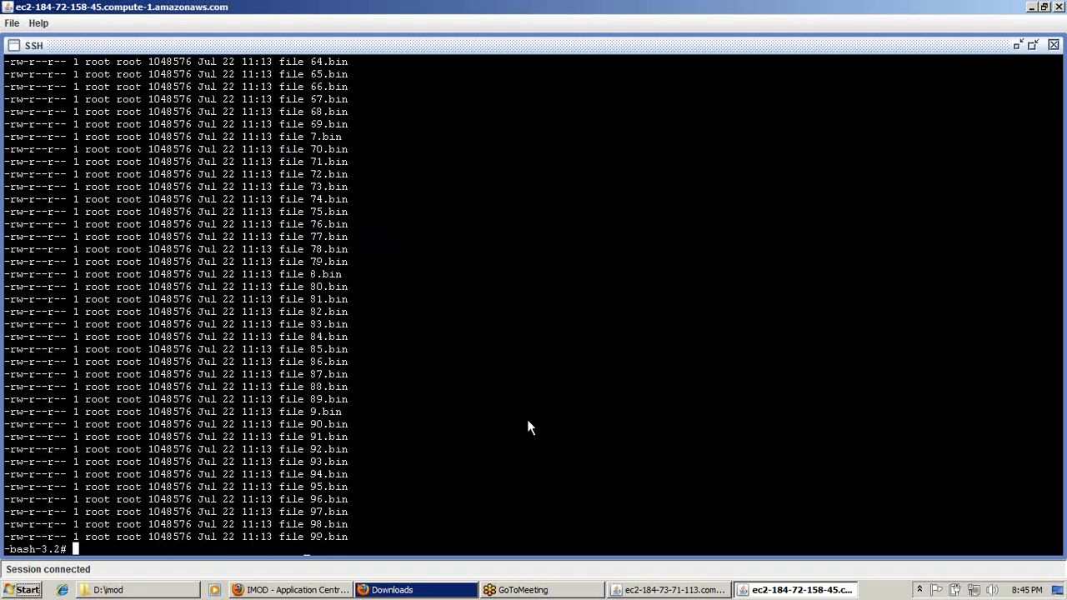
Step: Return to the IMOD dashboard's run-time view and copy the instance ID from the first storage_tier server's details
{"action": "left_click", "coordinate": [289, 590]}
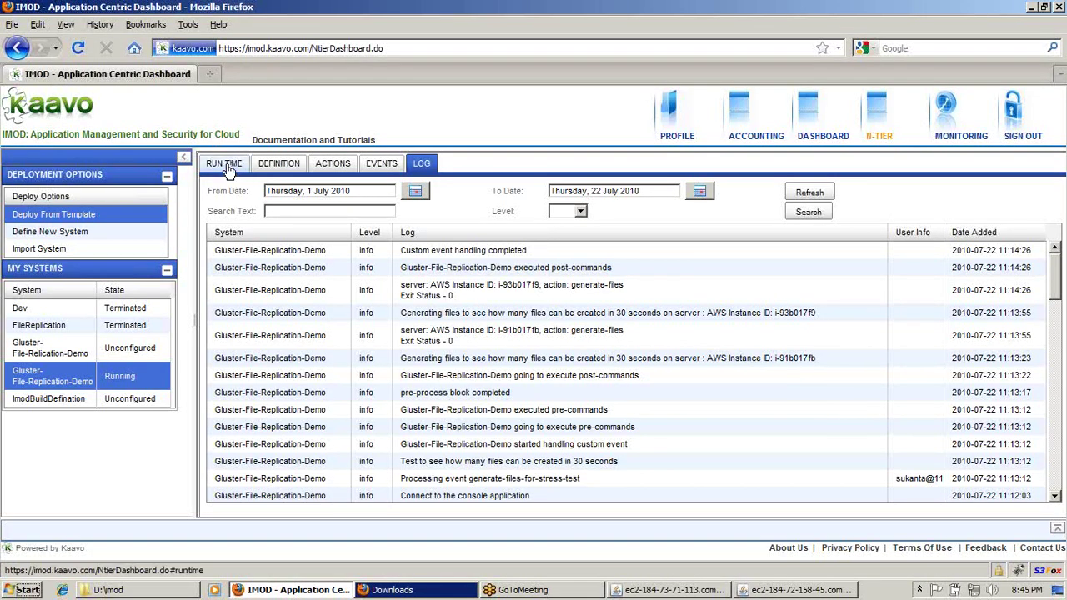
{"action": "left_click", "coordinate": [229, 166]}
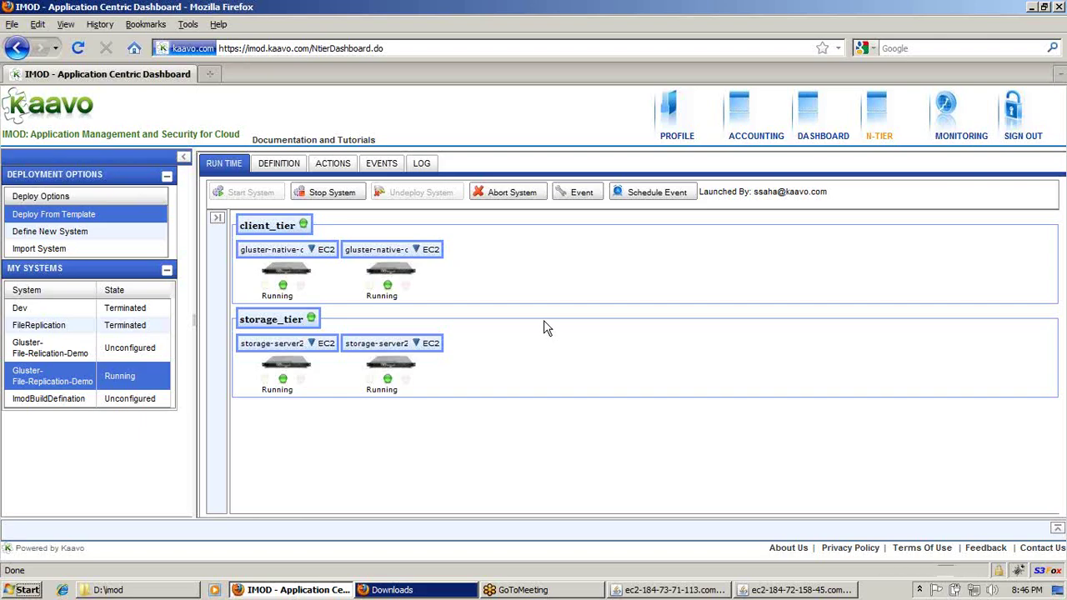
{"action": "left_click", "coordinate": [312, 344]}
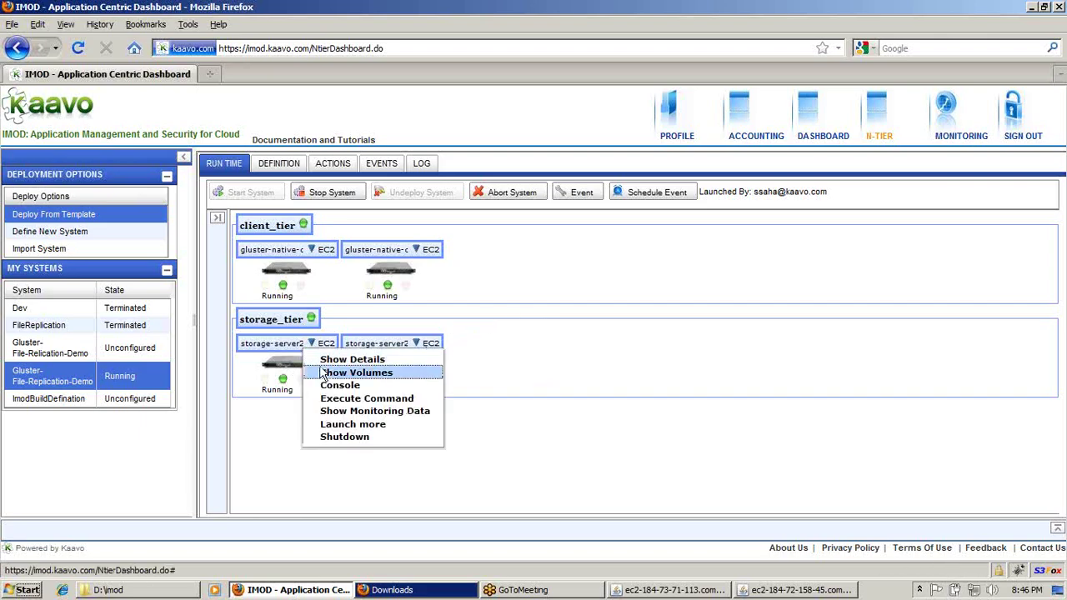
{"action": "left_click", "coordinate": [325, 363]}
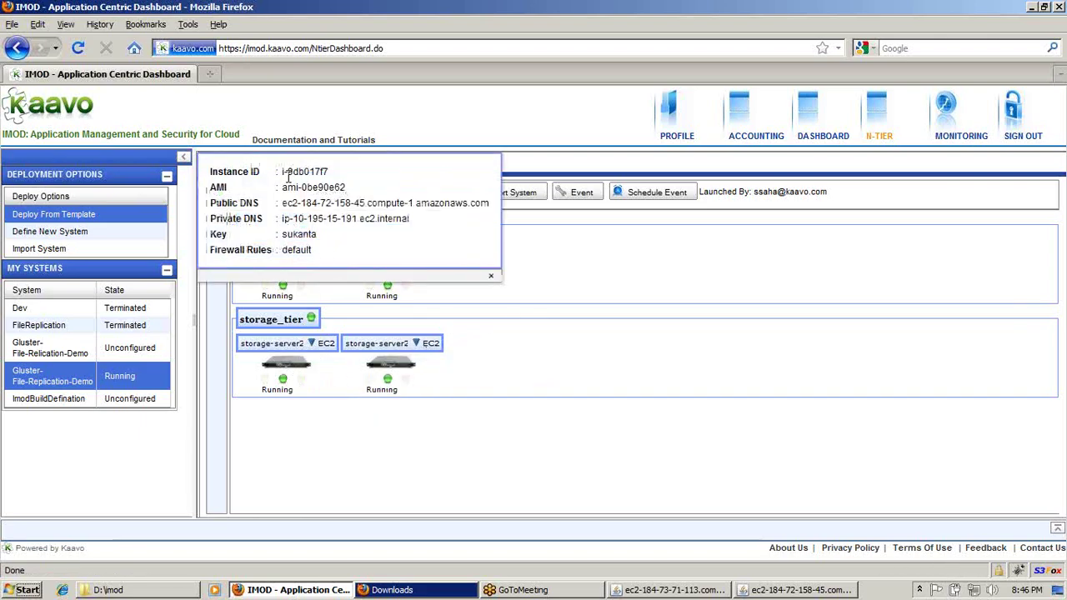
{"action": "left_click_drag", "start_coordinate": [282, 171], "coordinate": [323, 170]}
{"action": "right_click", "coordinate": [324, 171]}
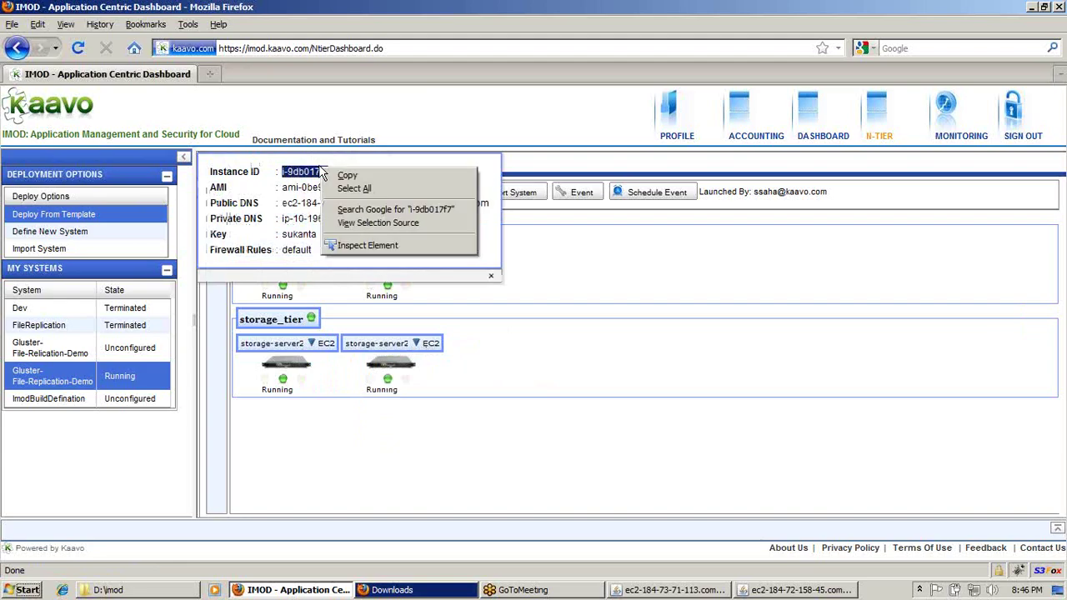
{"action": "left_click", "coordinate": [350, 176]}
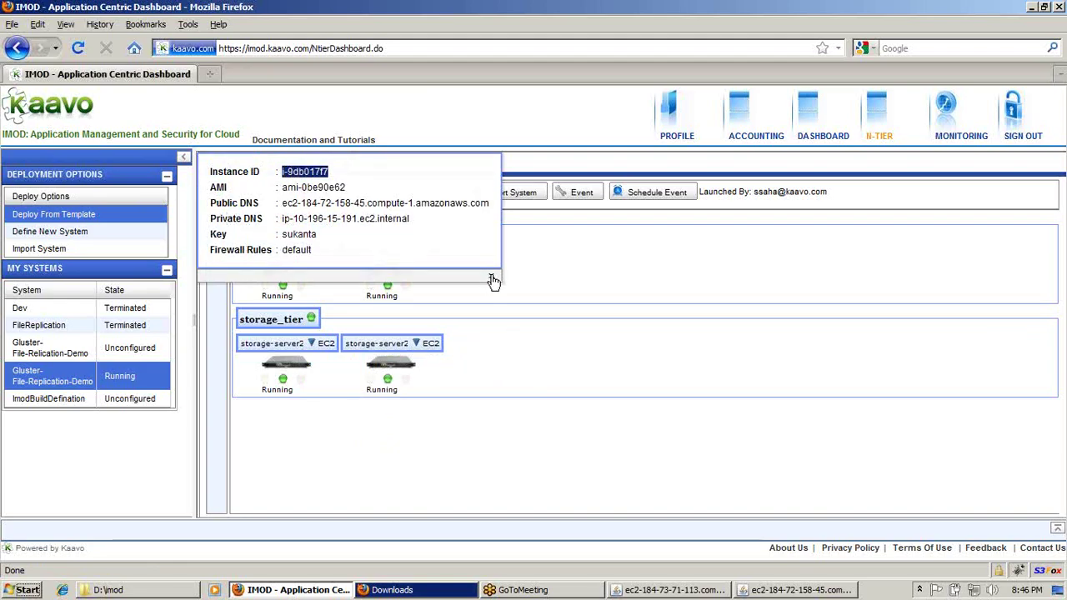
{"action": "left_click", "coordinate": [489, 278]}
Step: Open Elasticfox in the browser and filter the instance list by the copied ID i-9db017f7
{"action": "left_click", "coordinate": [208, 75]}
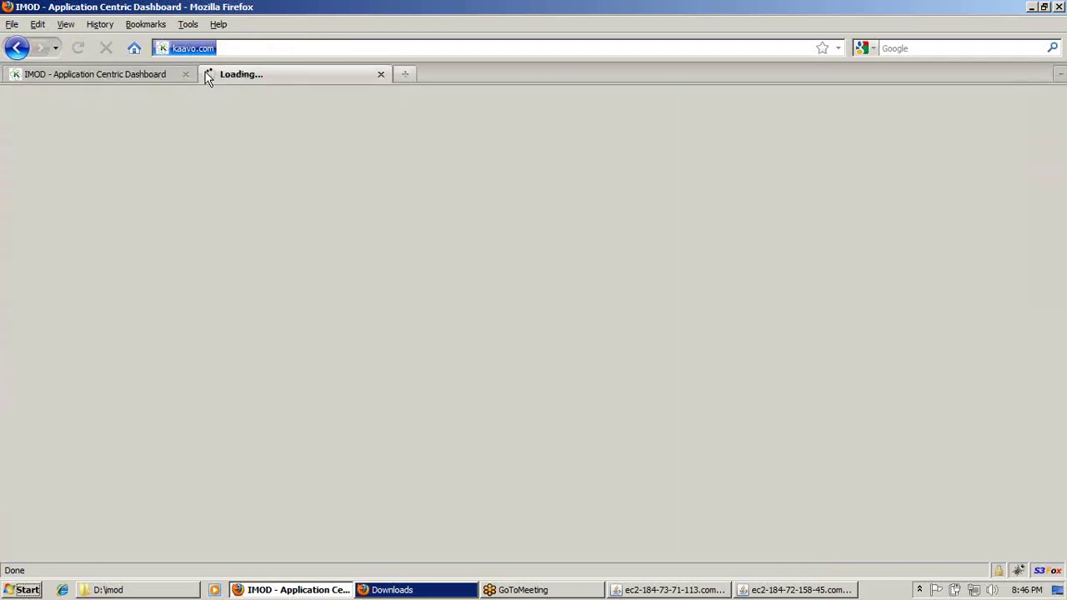
{"action": "left_click", "coordinate": [188, 24]}
{"action": "left_click", "coordinate": [207, 149]}
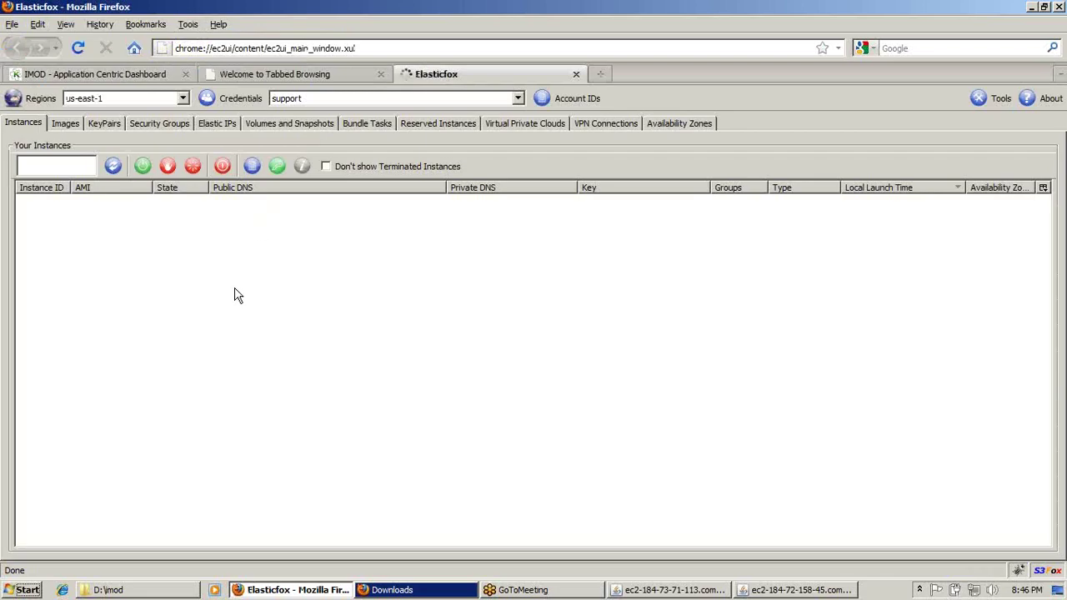
{"action": "left_click", "coordinate": [77, 164]}
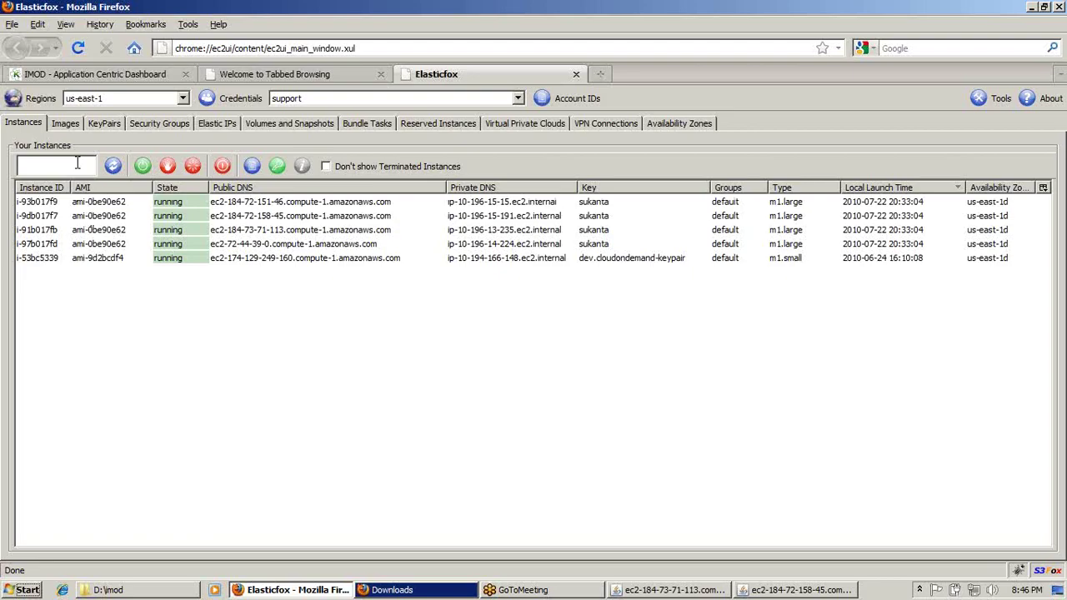
{"action": "key", "text": "ctrl+v"}
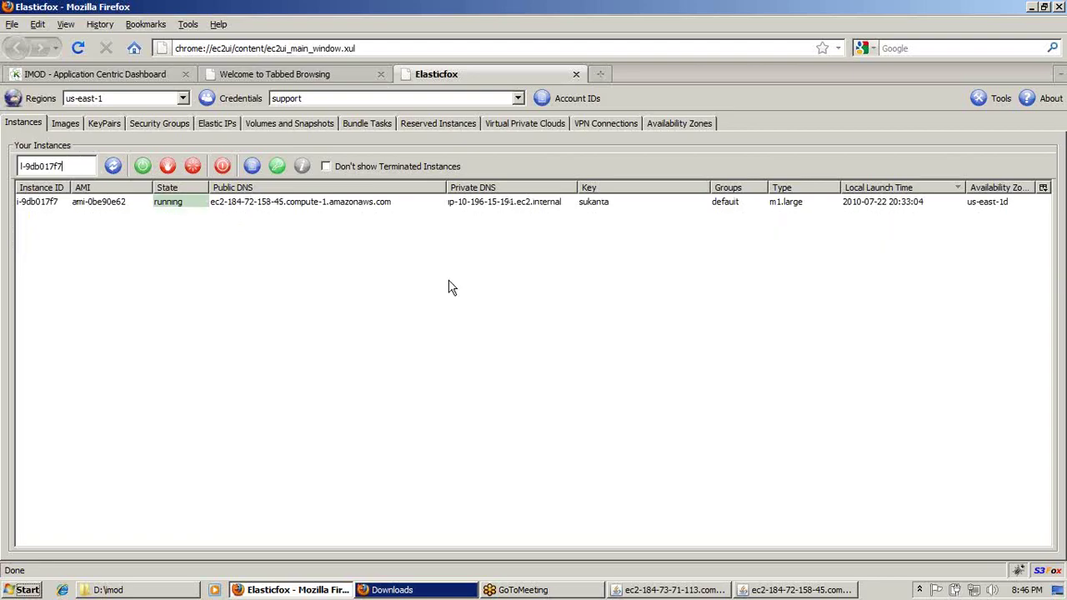
Step: Terminate the storage server instance i-9db017f7 in Elasticfox
{"action": "right_click", "coordinate": [538, 204]}
{"action": "left_click", "coordinate": [572, 340]}
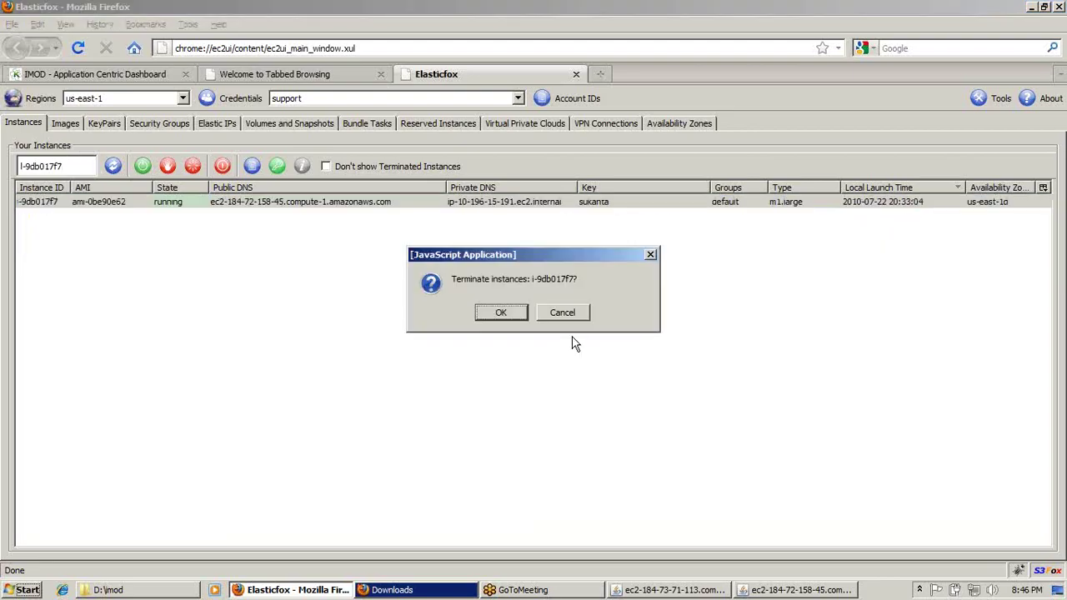
{"action": "left_click", "coordinate": [517, 314]}
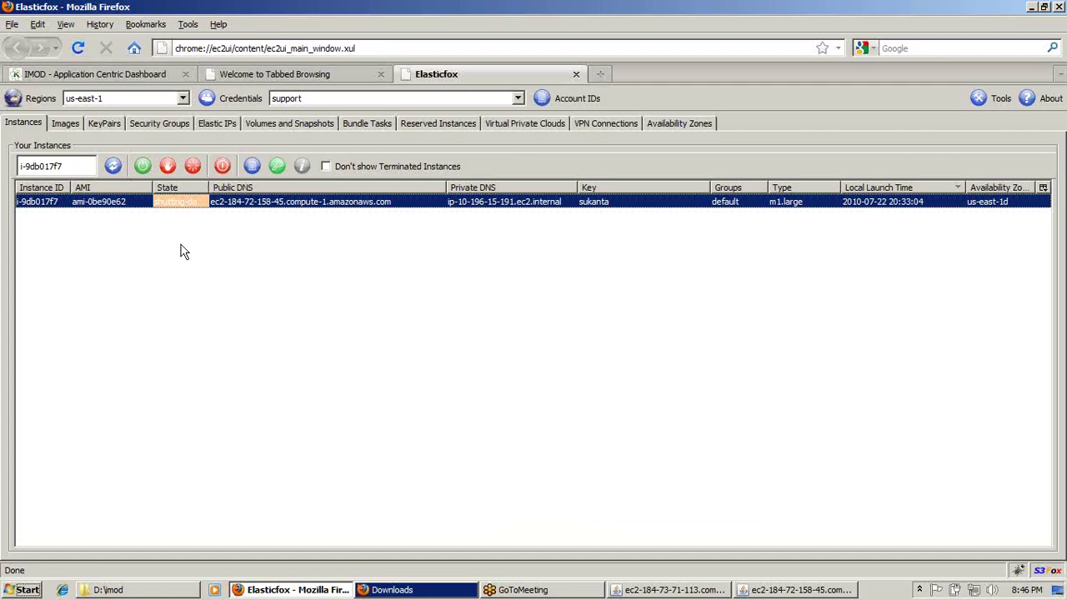
Step: Return to the IMOD dashboard and check the run-time view and log for the terminated storage server's recovery
{"action": "left_click", "coordinate": [94, 75]}
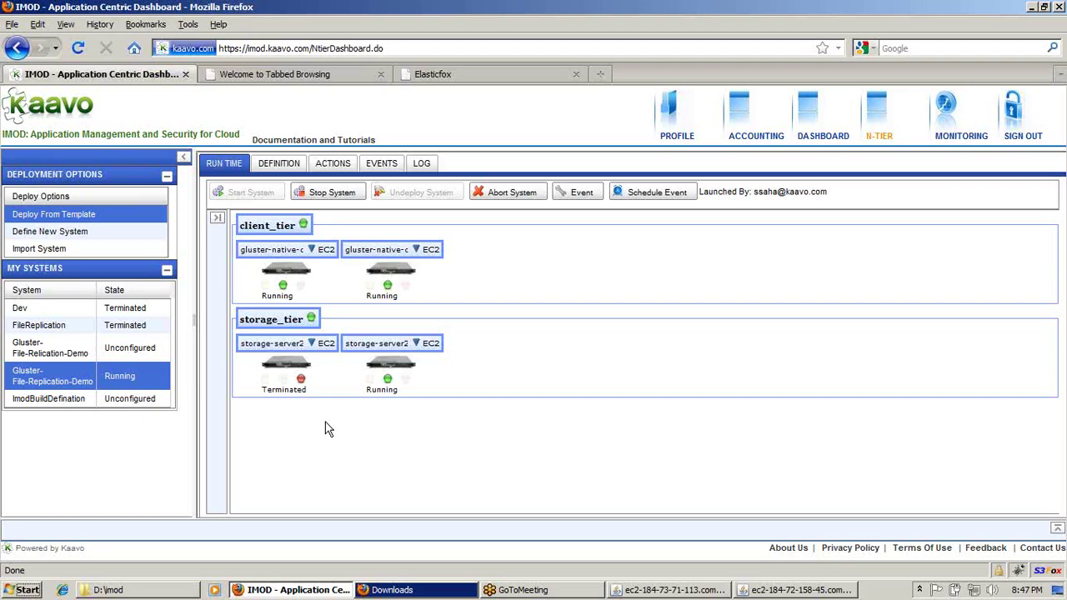
{"action": "left_click", "coordinate": [422, 164]}
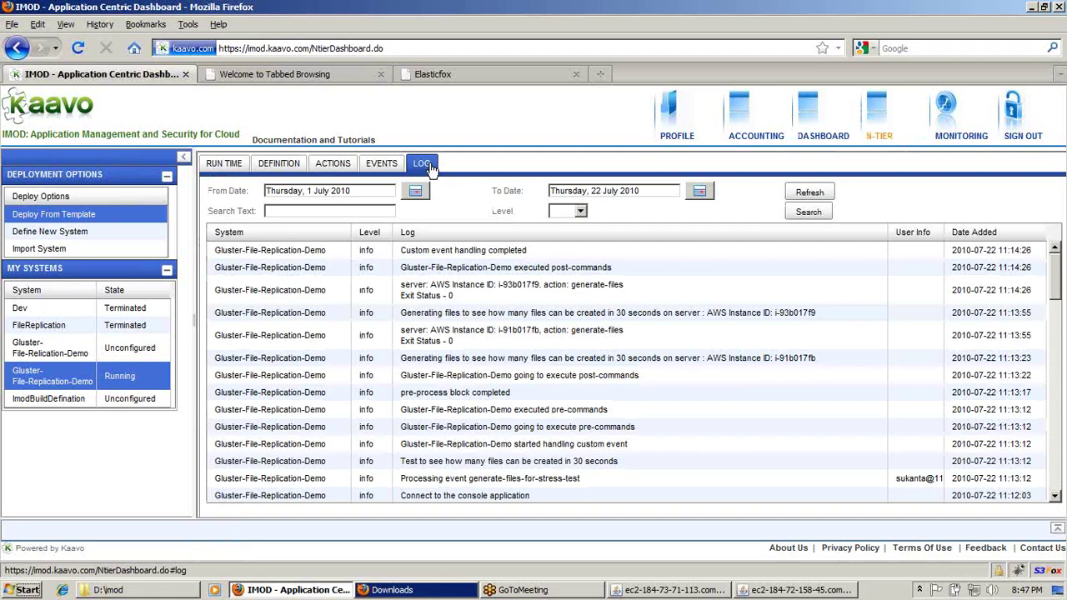
{"action": "left_click", "coordinate": [229, 164]}
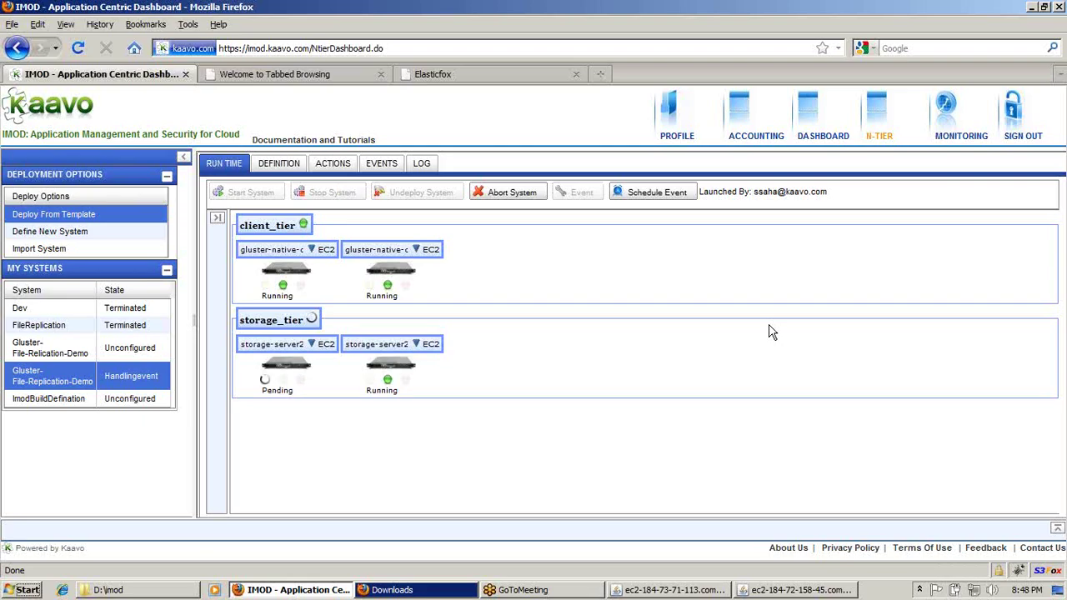
{"action": "left_click", "coordinate": [422, 164]}
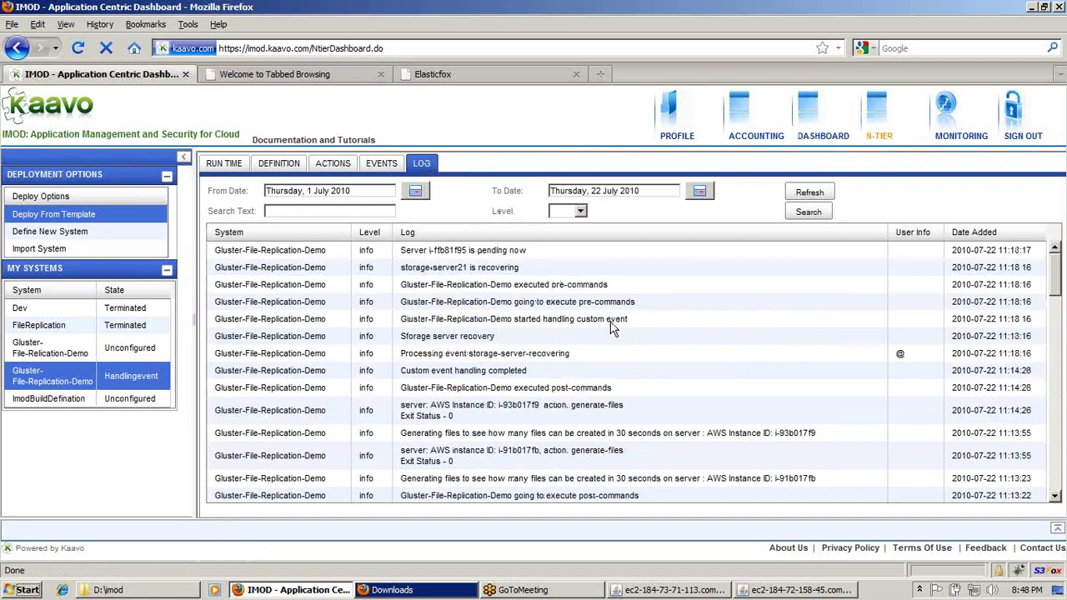
{"action": "left_click_drag", "start_coordinate": [501, 337], "coordinate": [400, 341]}
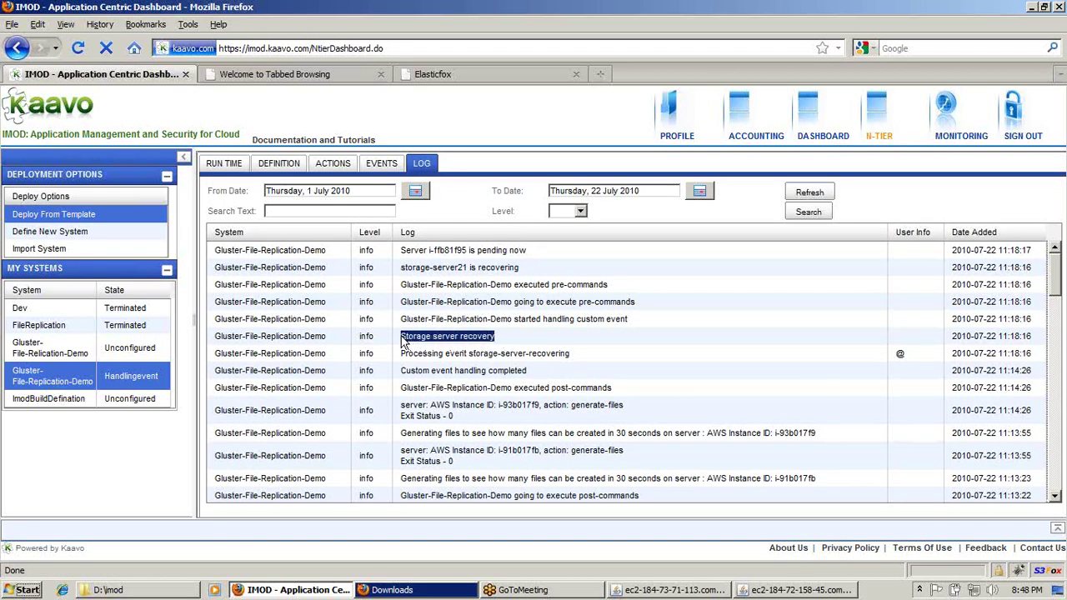
{"action": "left_click", "coordinate": [539, 335]}
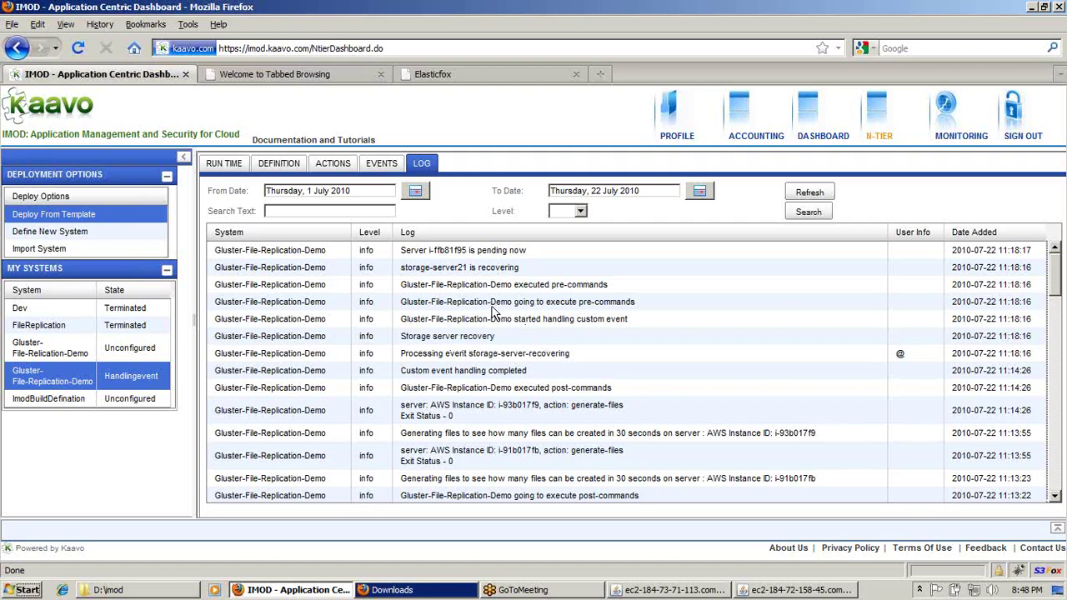
{"action": "left_click_drag", "start_coordinate": [540, 251], "coordinate": [401, 254]}
{"action": "left_click", "coordinate": [542, 255]}
{"action": "left_click", "coordinate": [225, 169]}
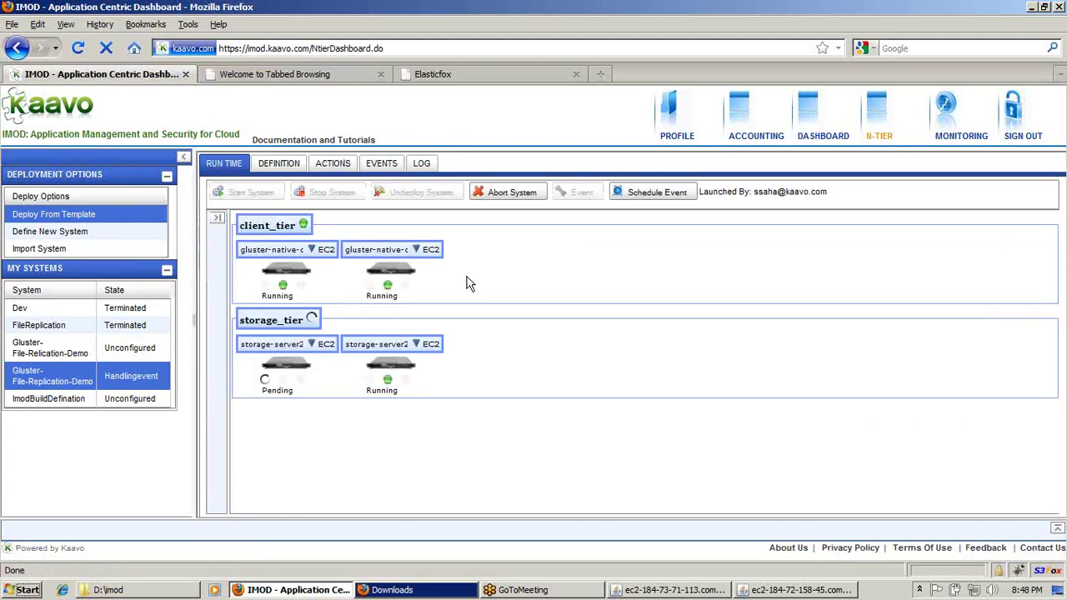